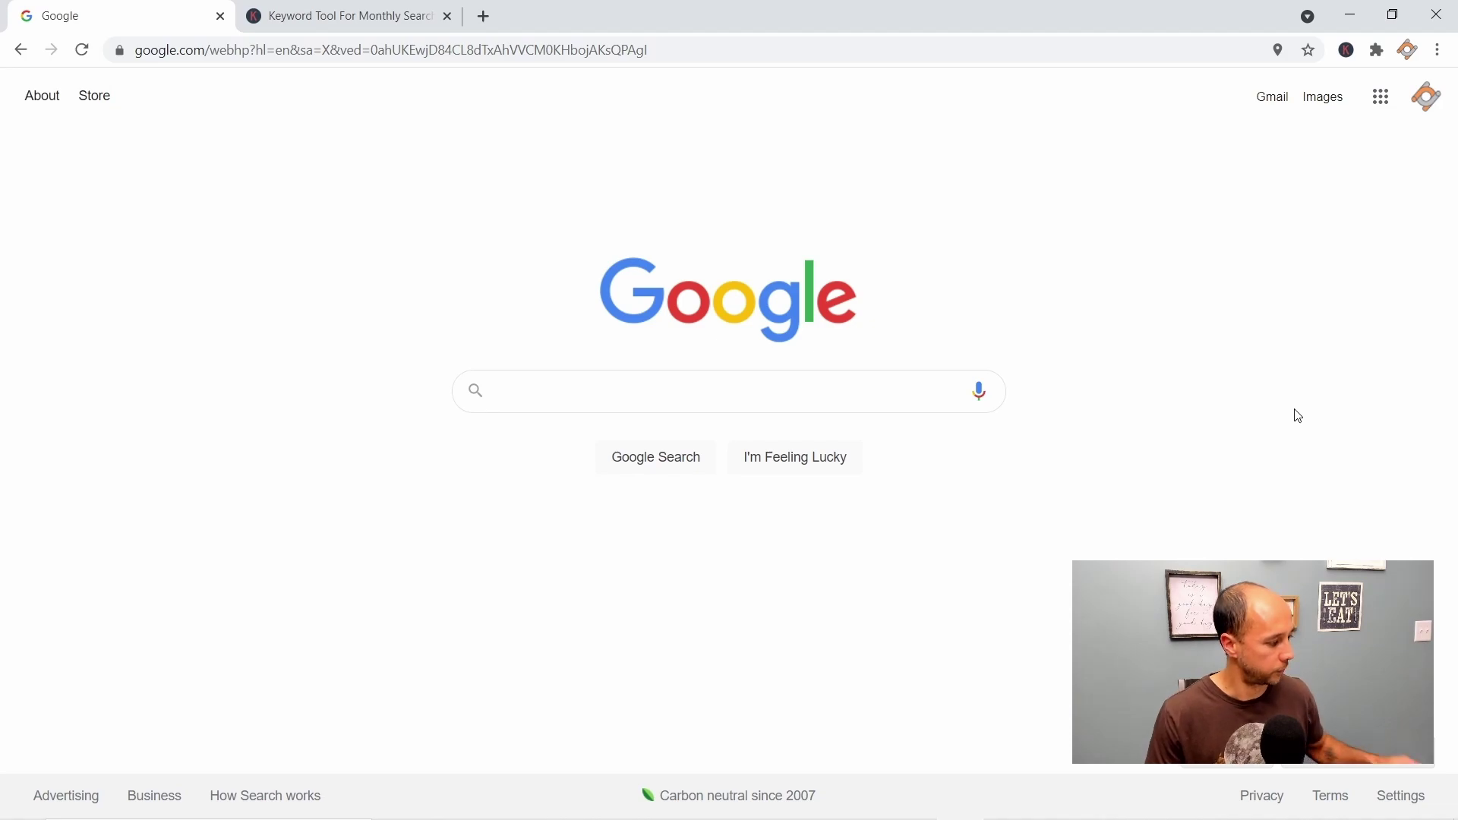
# - Review the credit packages and prices on the Keywords Everywhere pricing page
pyautogui.click(285, 11)
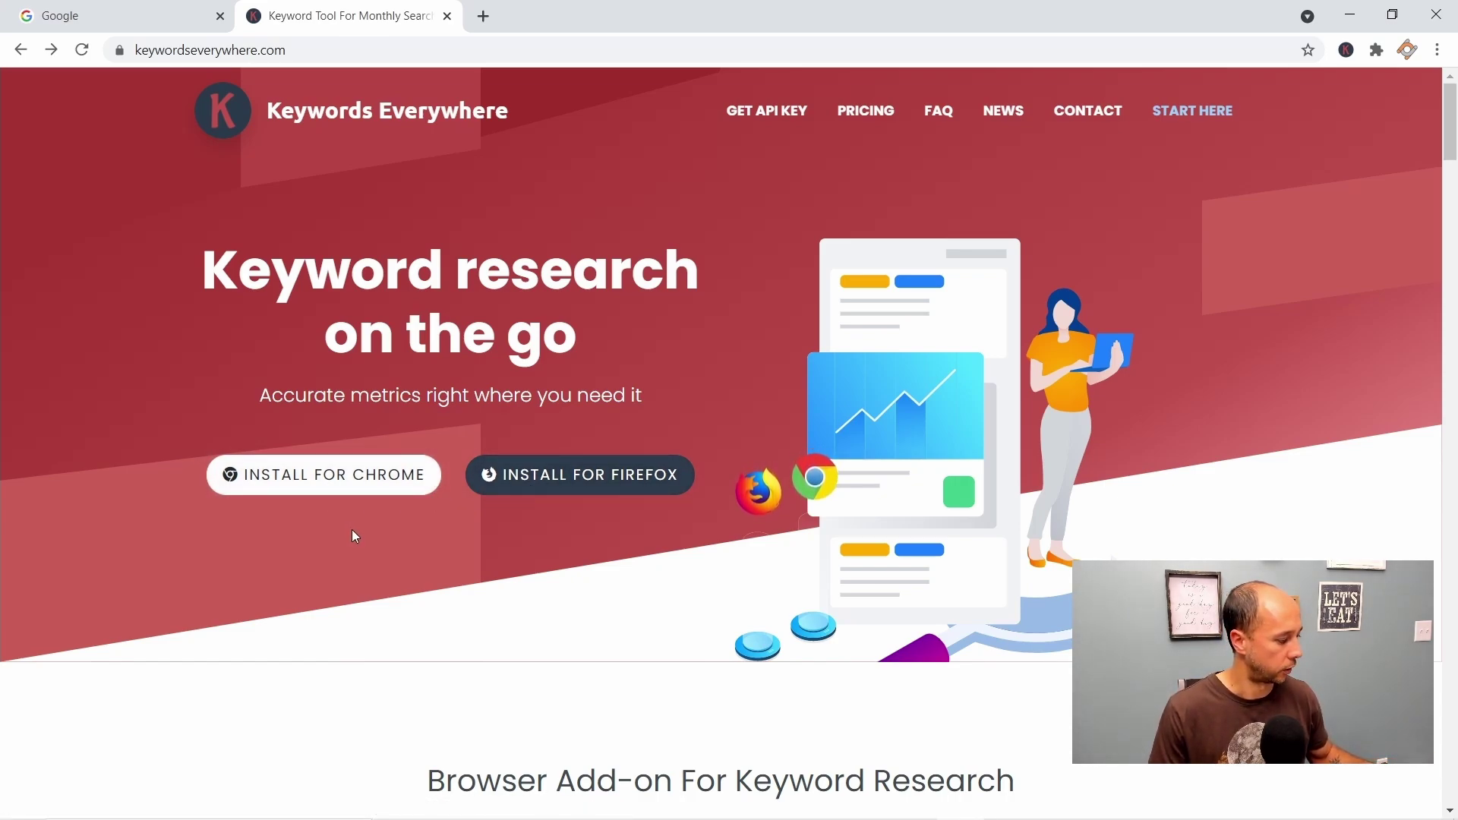
pyautogui.click(864, 111)
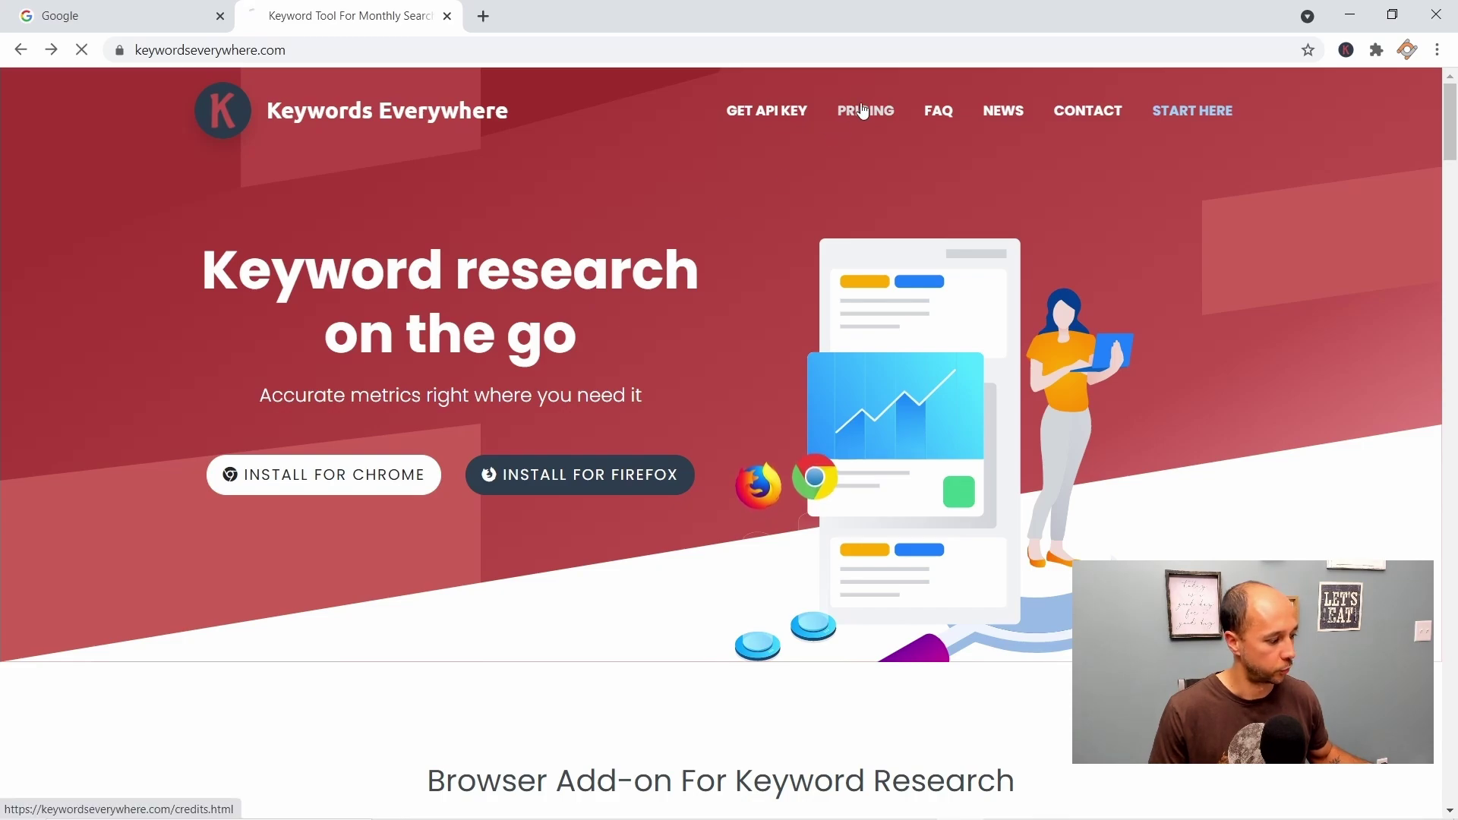
pyautogui.scroll(-3, 687, 420)
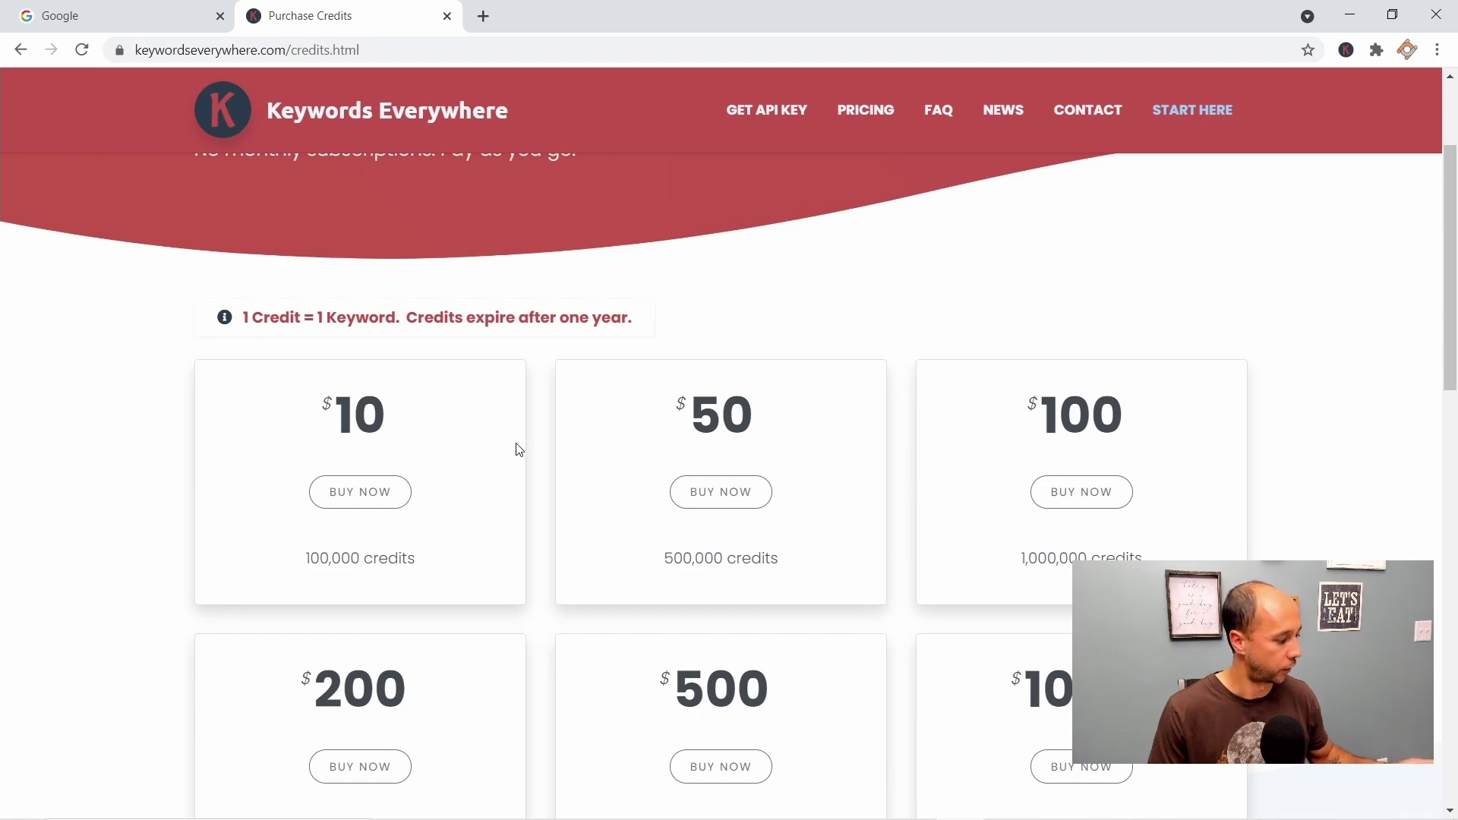
pyautogui.scroll(-1, 315, 472)
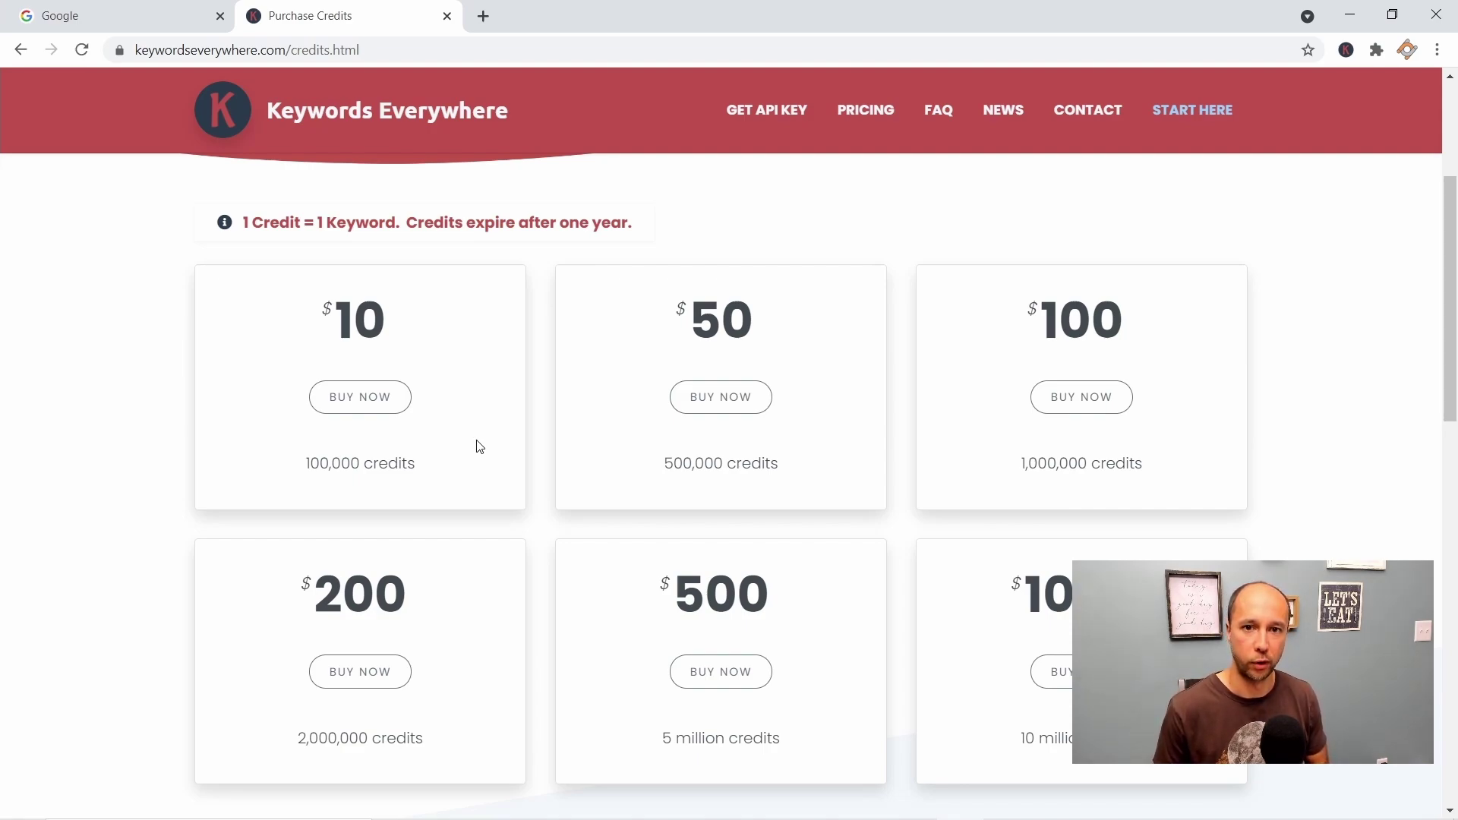
# - Enter "can you swim river" as the Google query and place the cursor before "river" to get mid-phrase suggestions
pyautogui.click(159, 11)
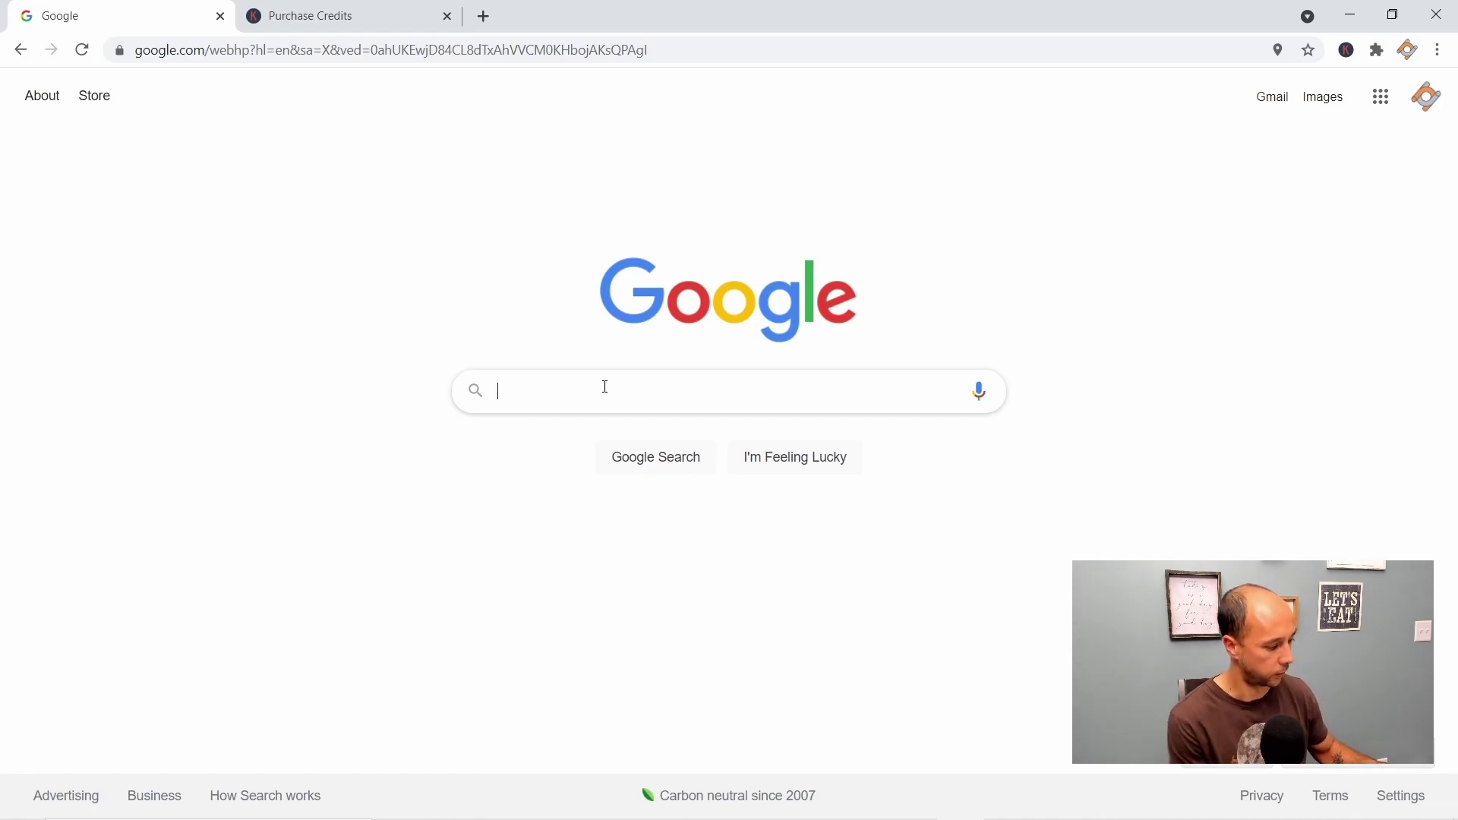
pyautogui.write('can you swm')
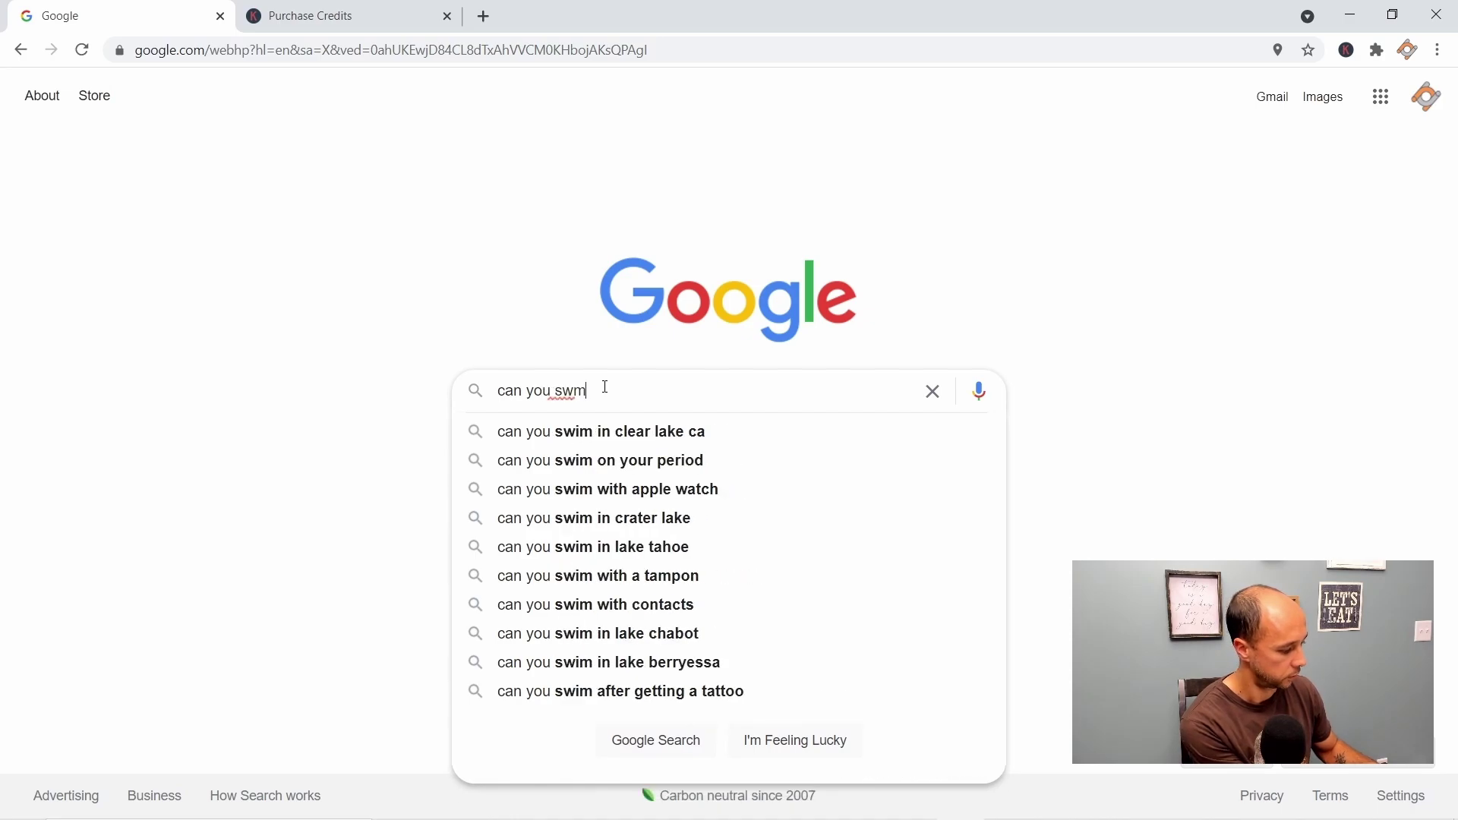
pyautogui.press('BackSpace')
pyautogui.write('im river')
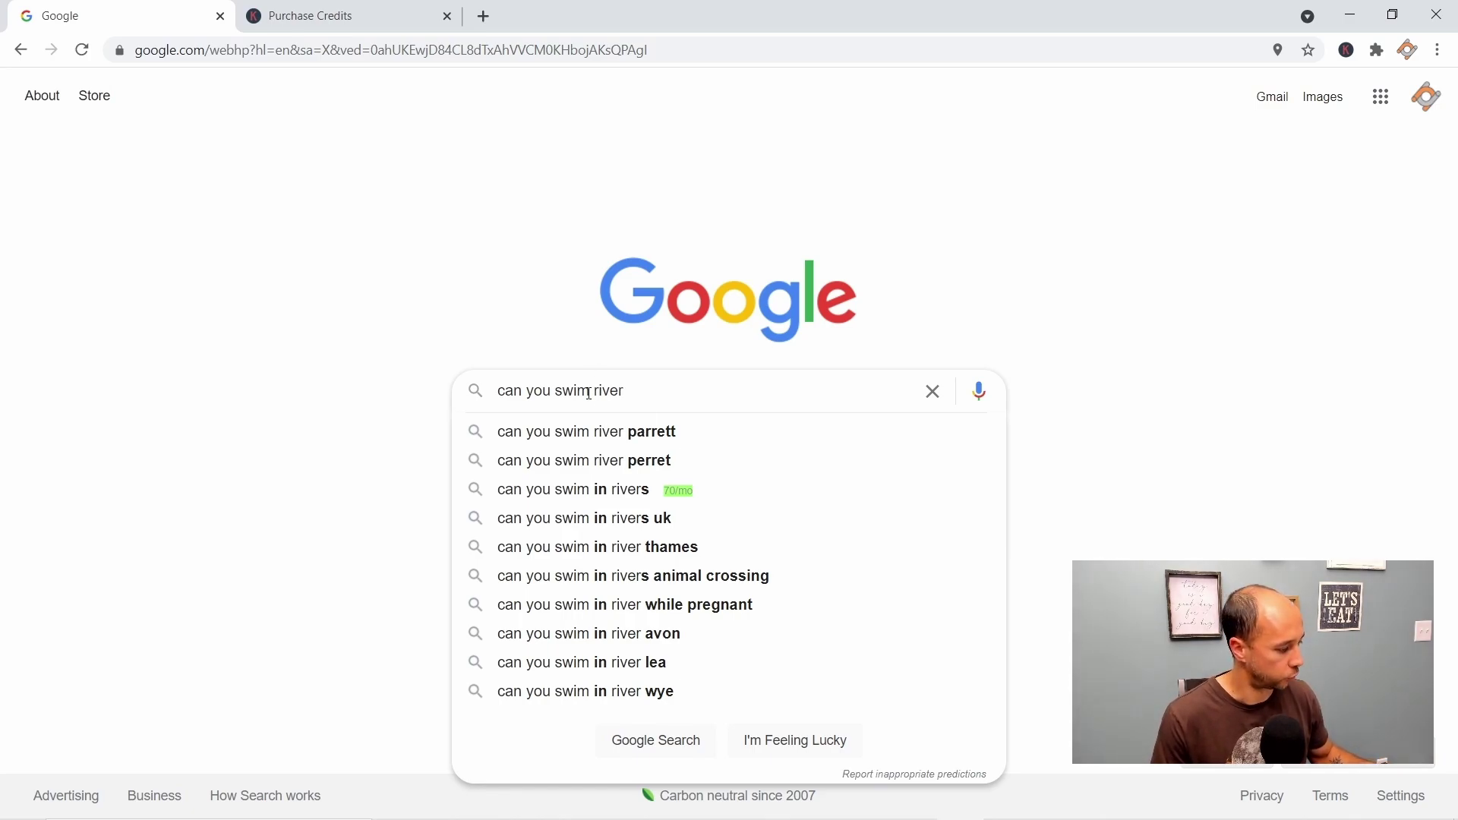
pyautogui.click(591, 391)
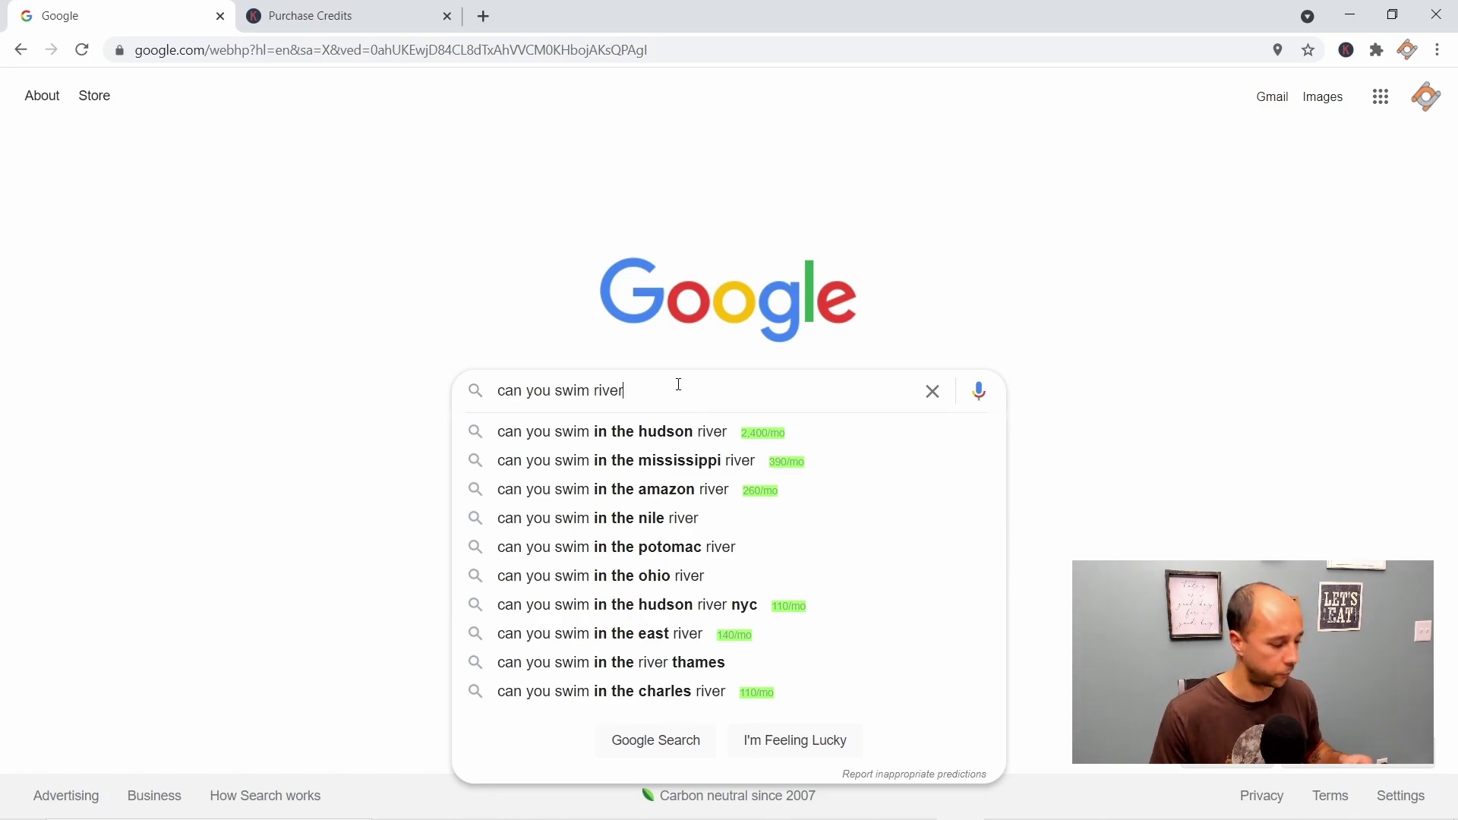
# - Replace the query with "can you go swimming in the hudson river" to check its search volume
pyautogui.moveTo(681, 383); pyautogui.dragTo(482, 301)
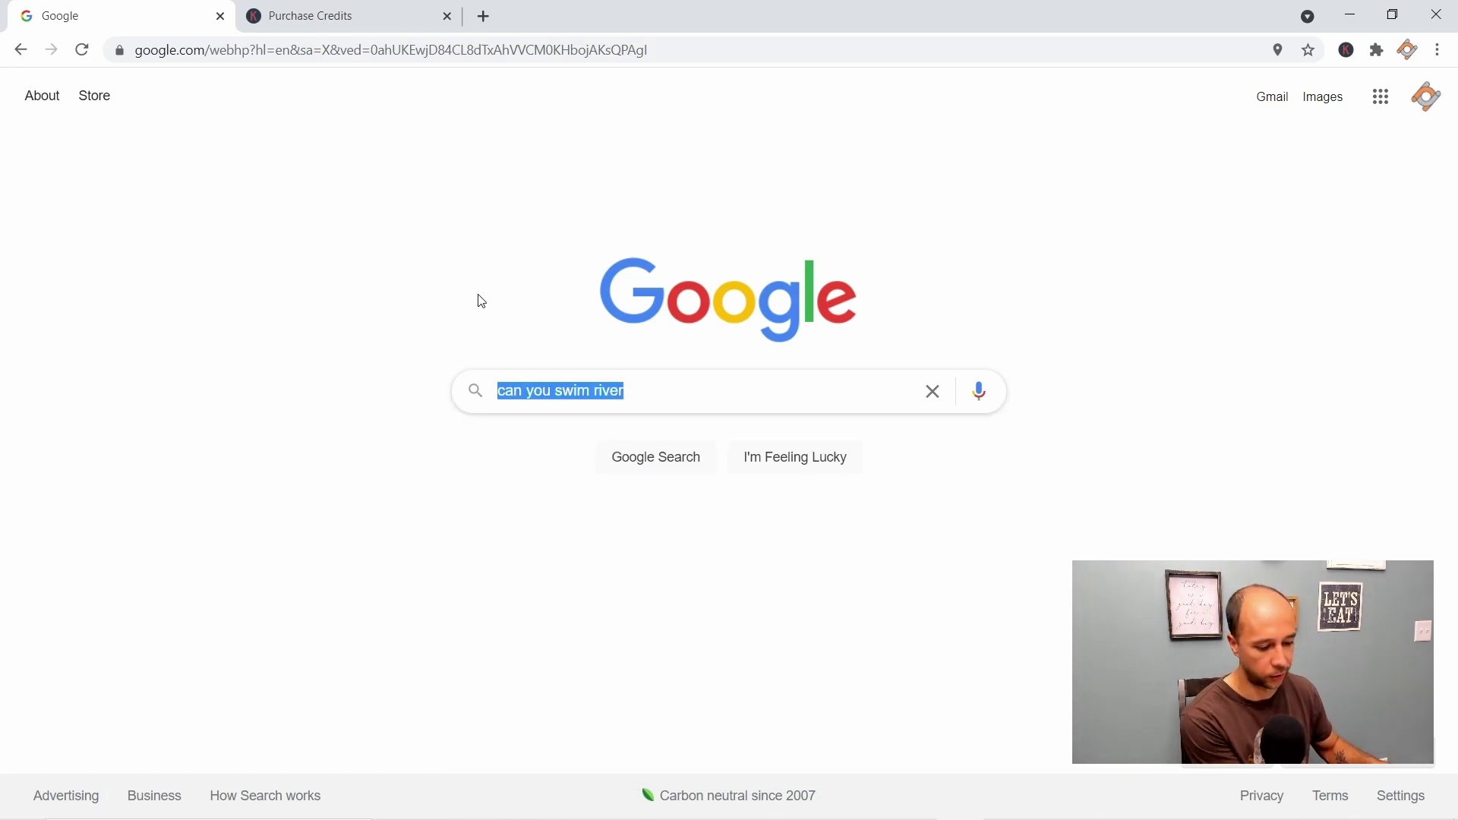
pyautogui.write('c')
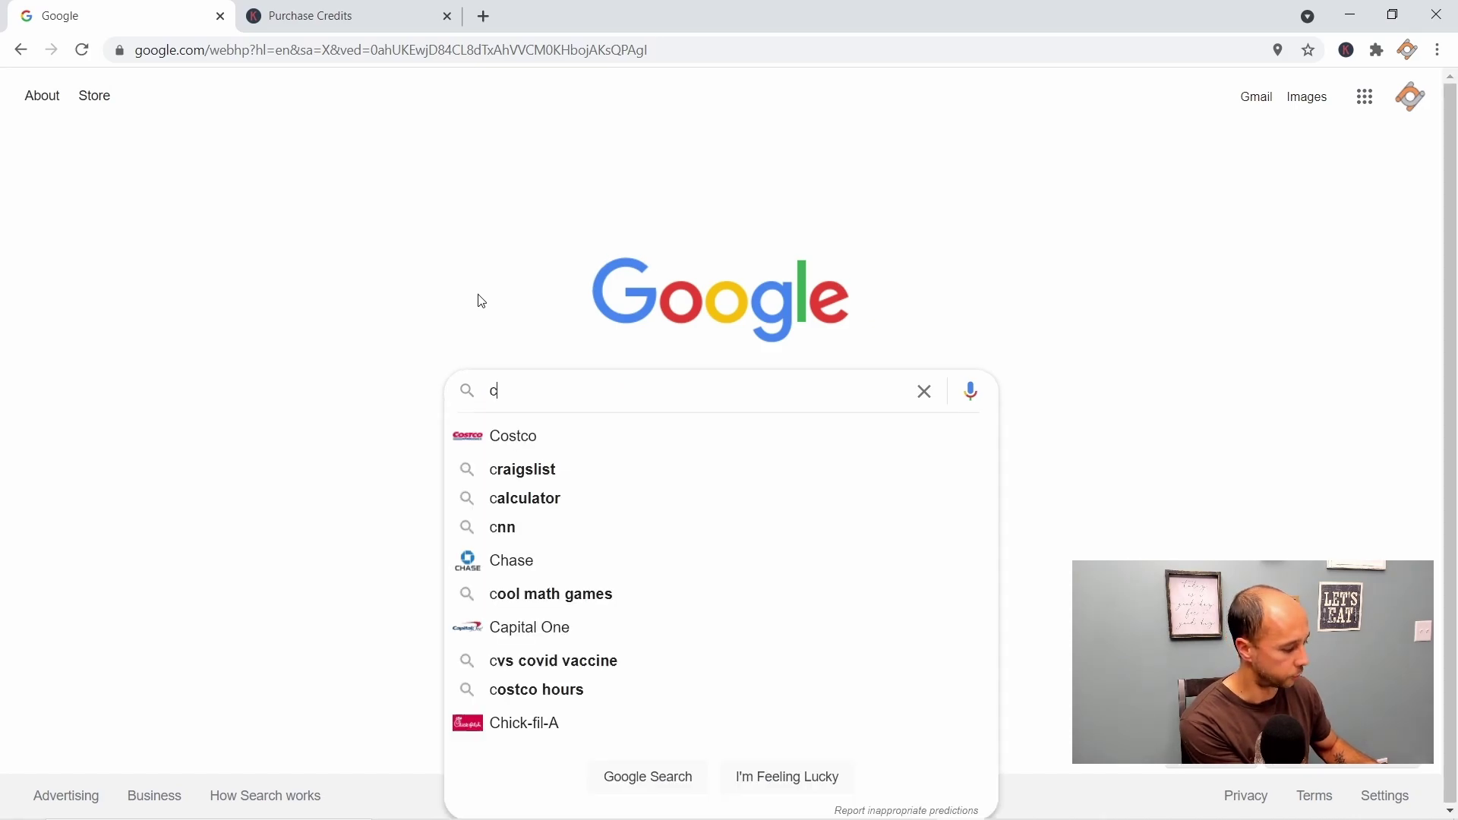
pyautogui.write('an you go swim')
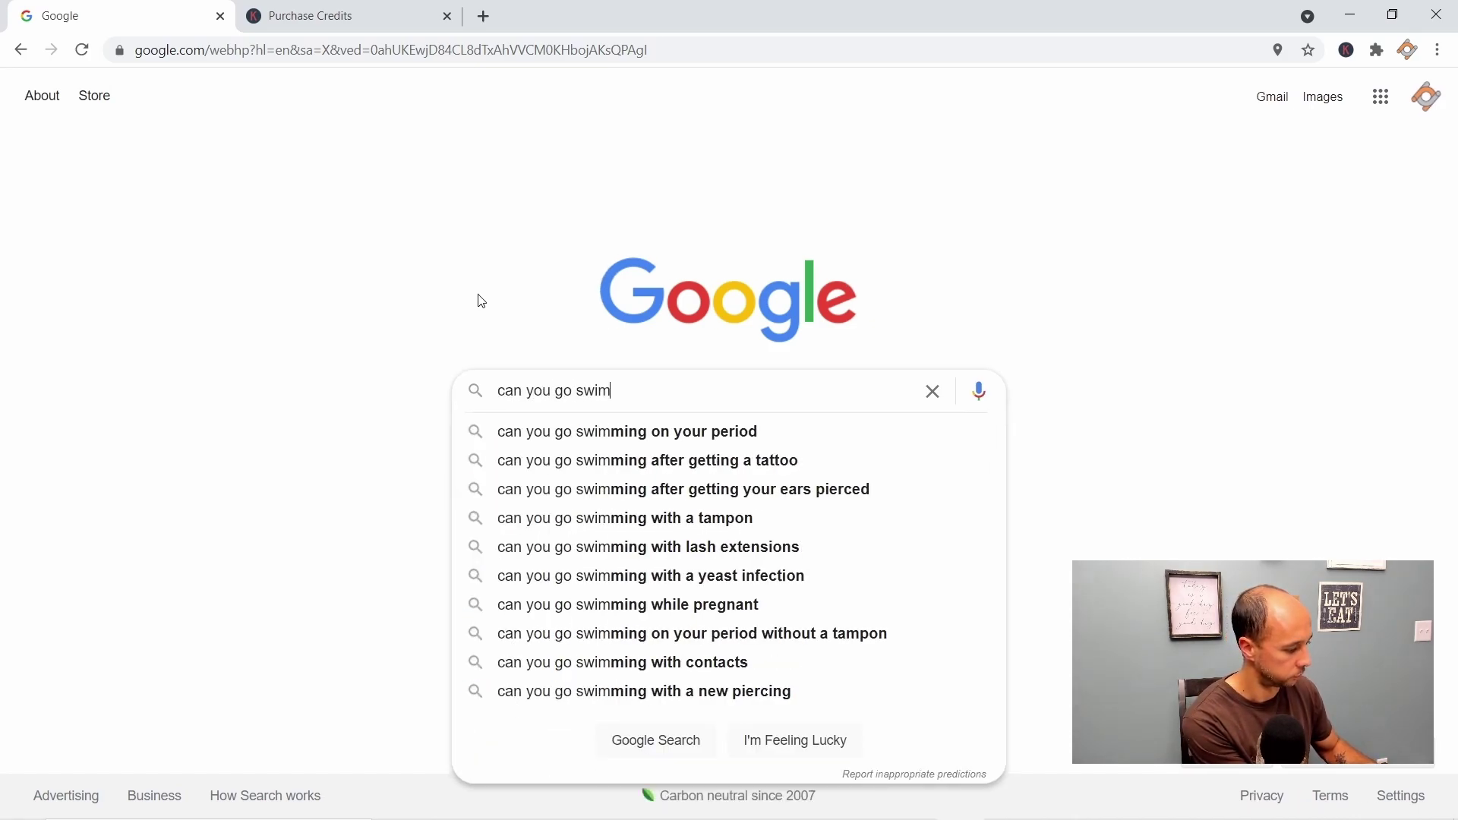
pyautogui.write('ming in the hudson river')
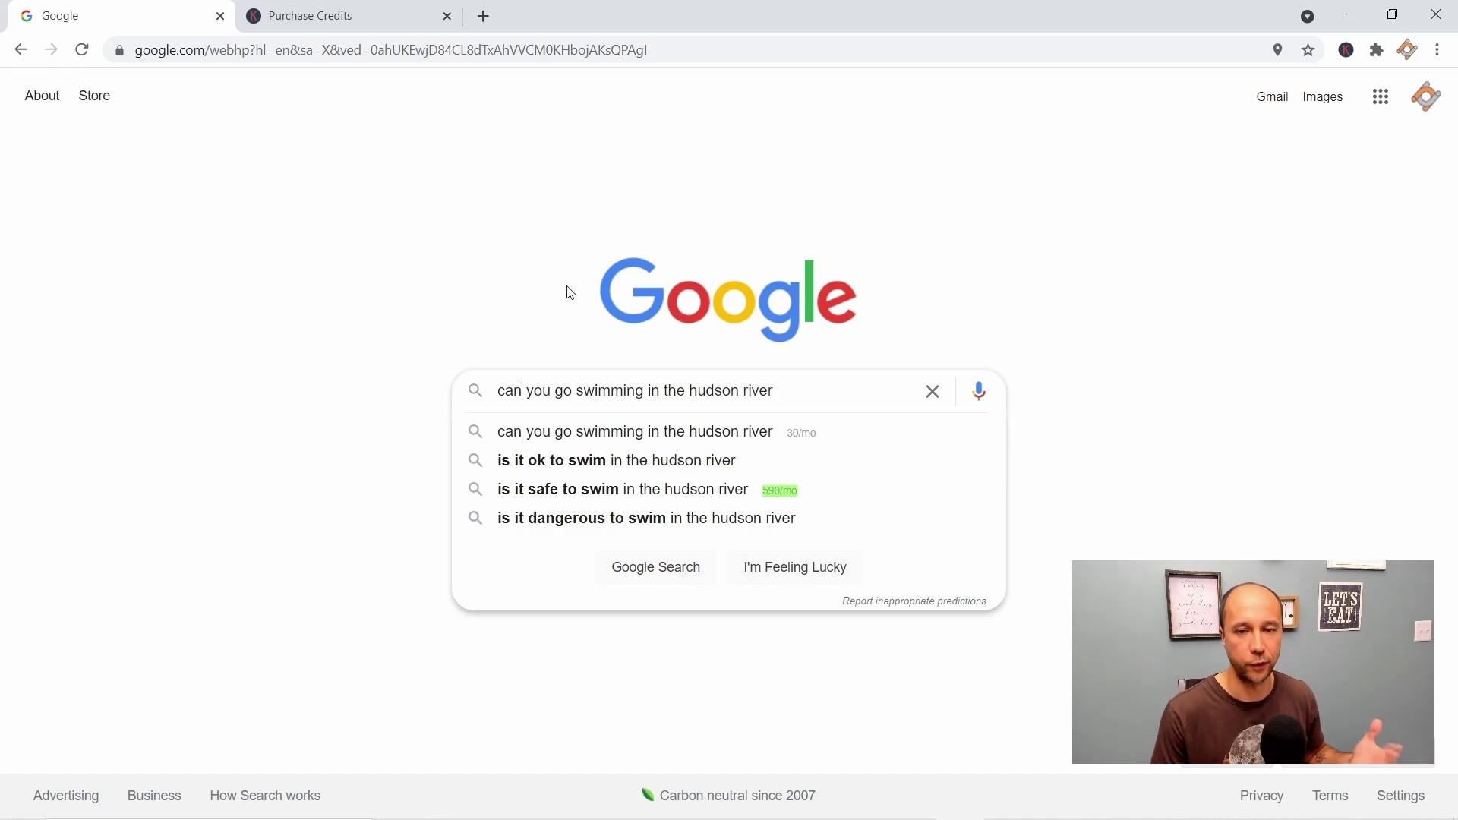
# - Replace the query with "swimming in the hudson river" to compare the volume of this shorter phrasing
pyautogui.hotkey('ctrl', 'a')
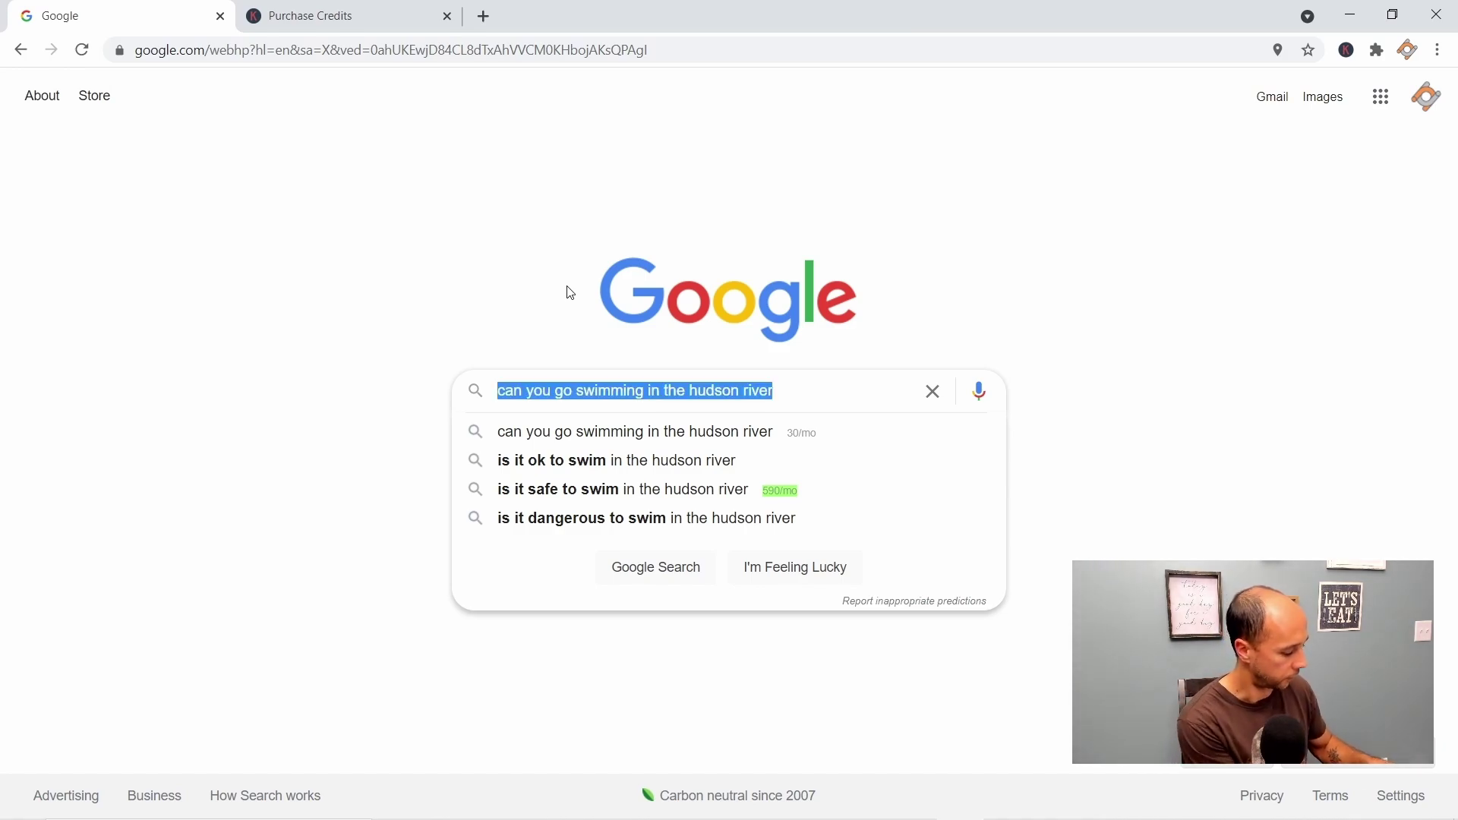
pyautogui.write('swimmin')
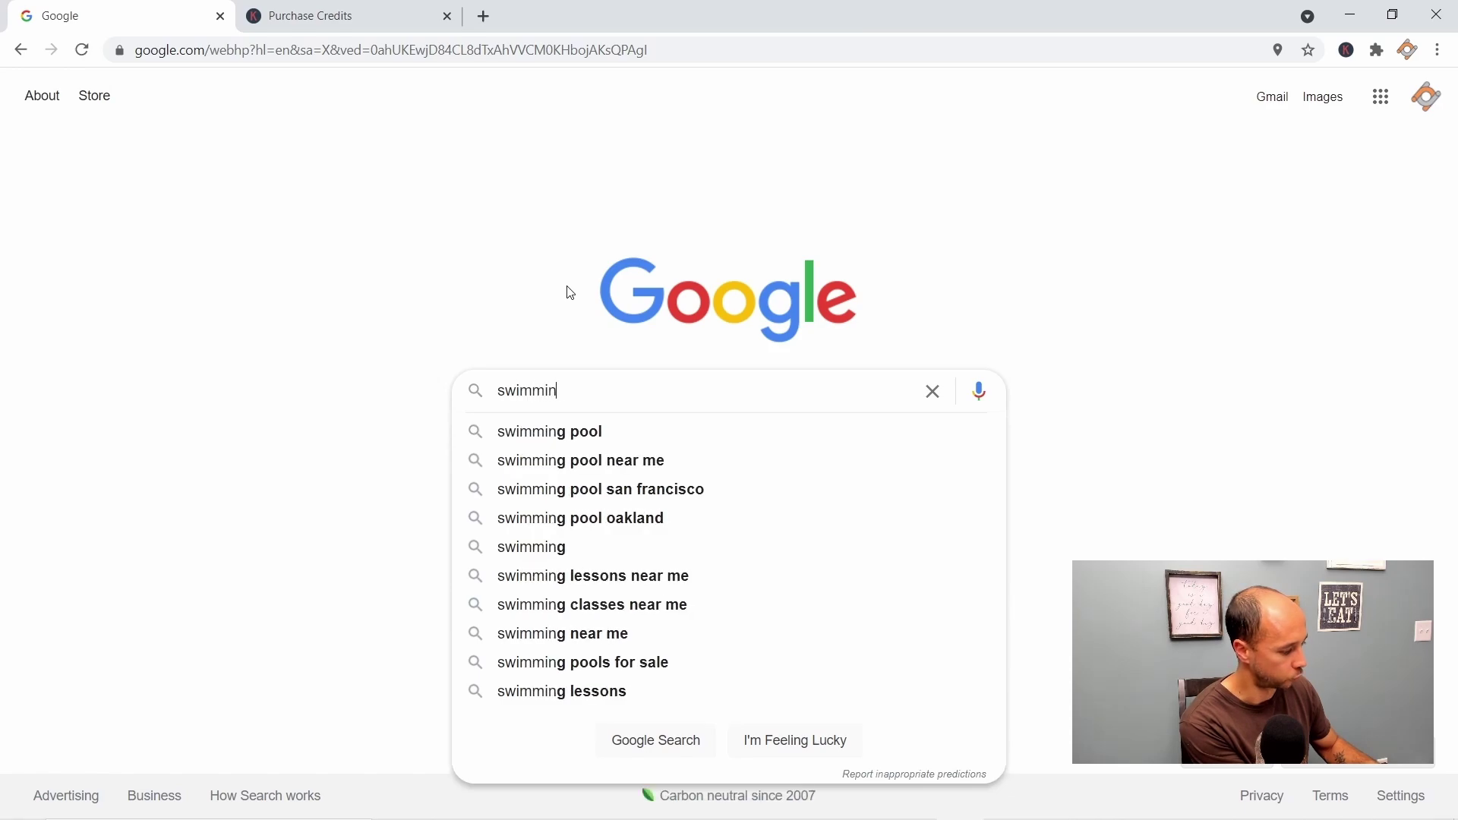
pyautogui.write('g in the hudson ')
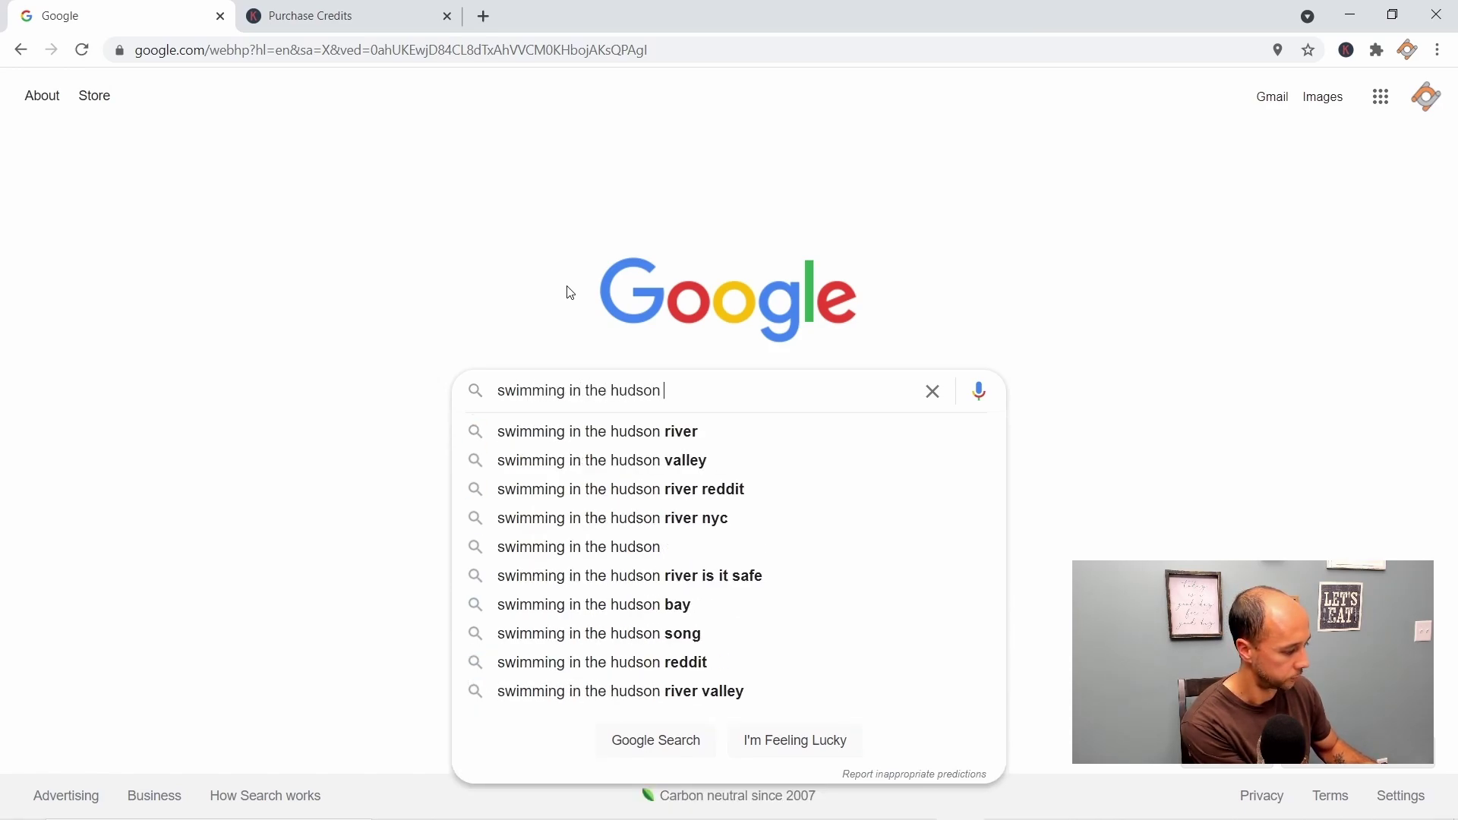
pyautogui.write('river')
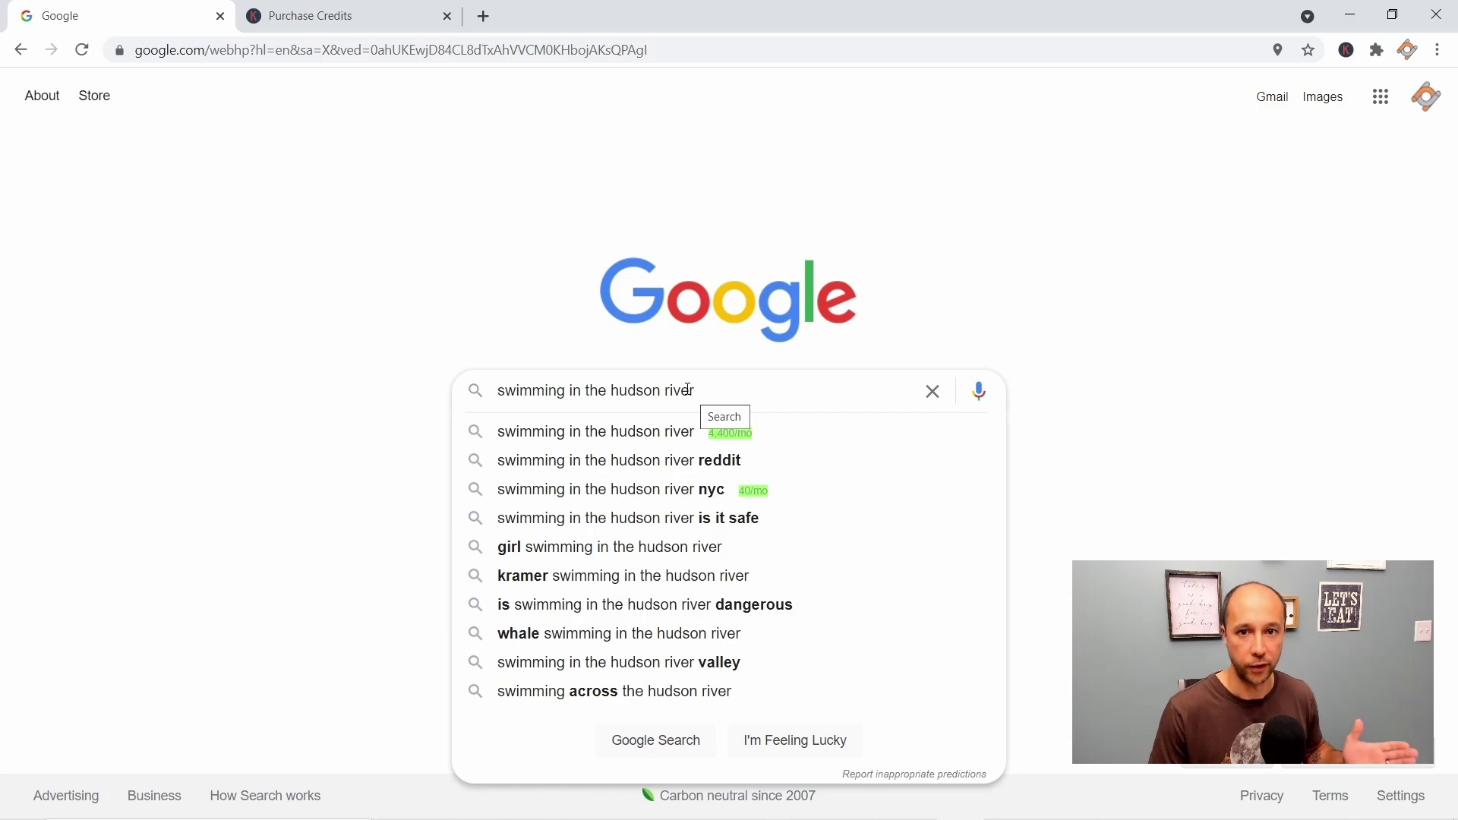
# - Look up comparison suggestions for "bike vs", then extend the query to "bike vs a"
pyautogui.moveTo(693, 390); pyautogui.dragTo(412, 331)
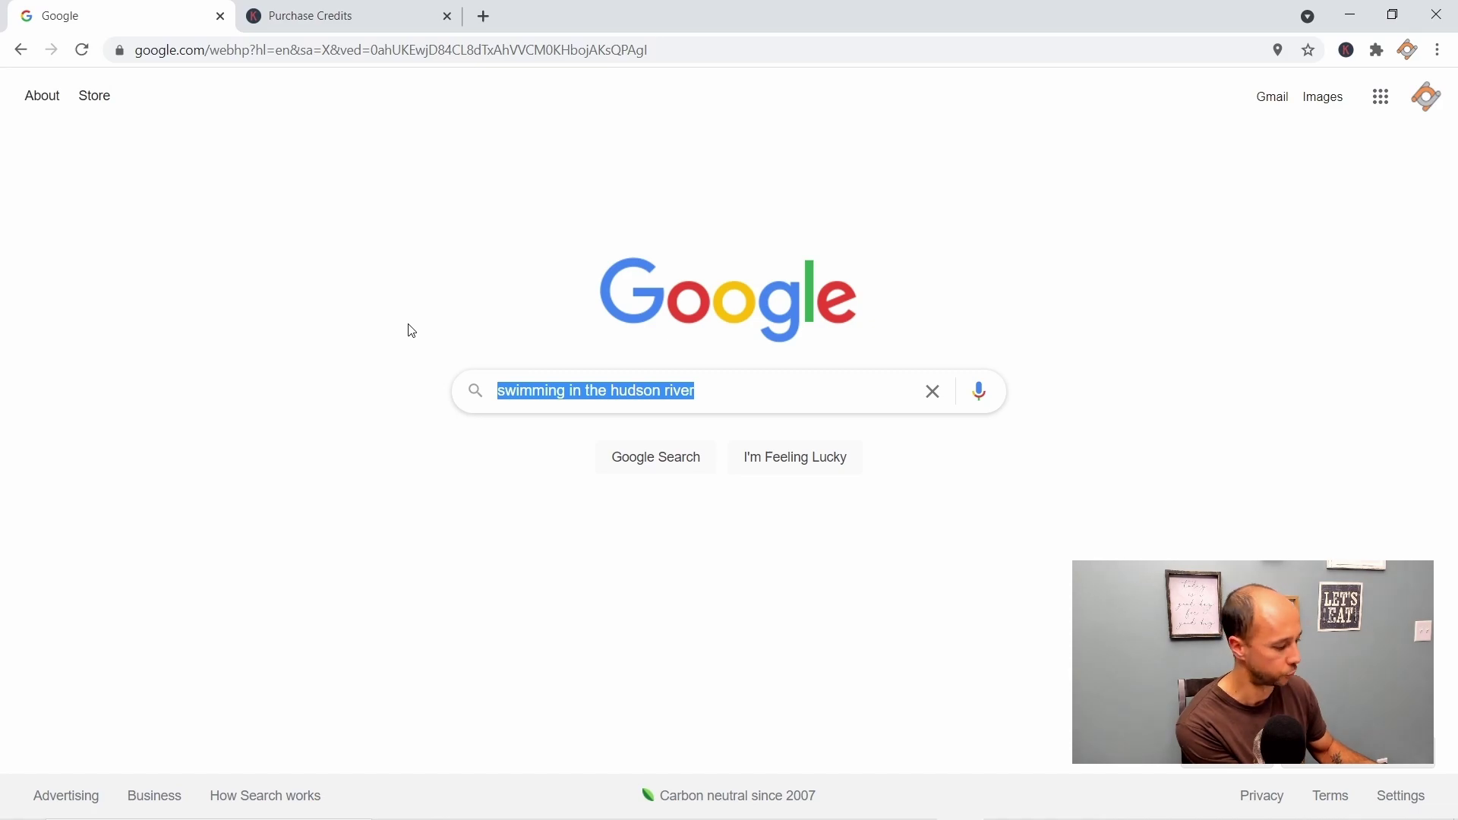
pyautogui.write('bi')
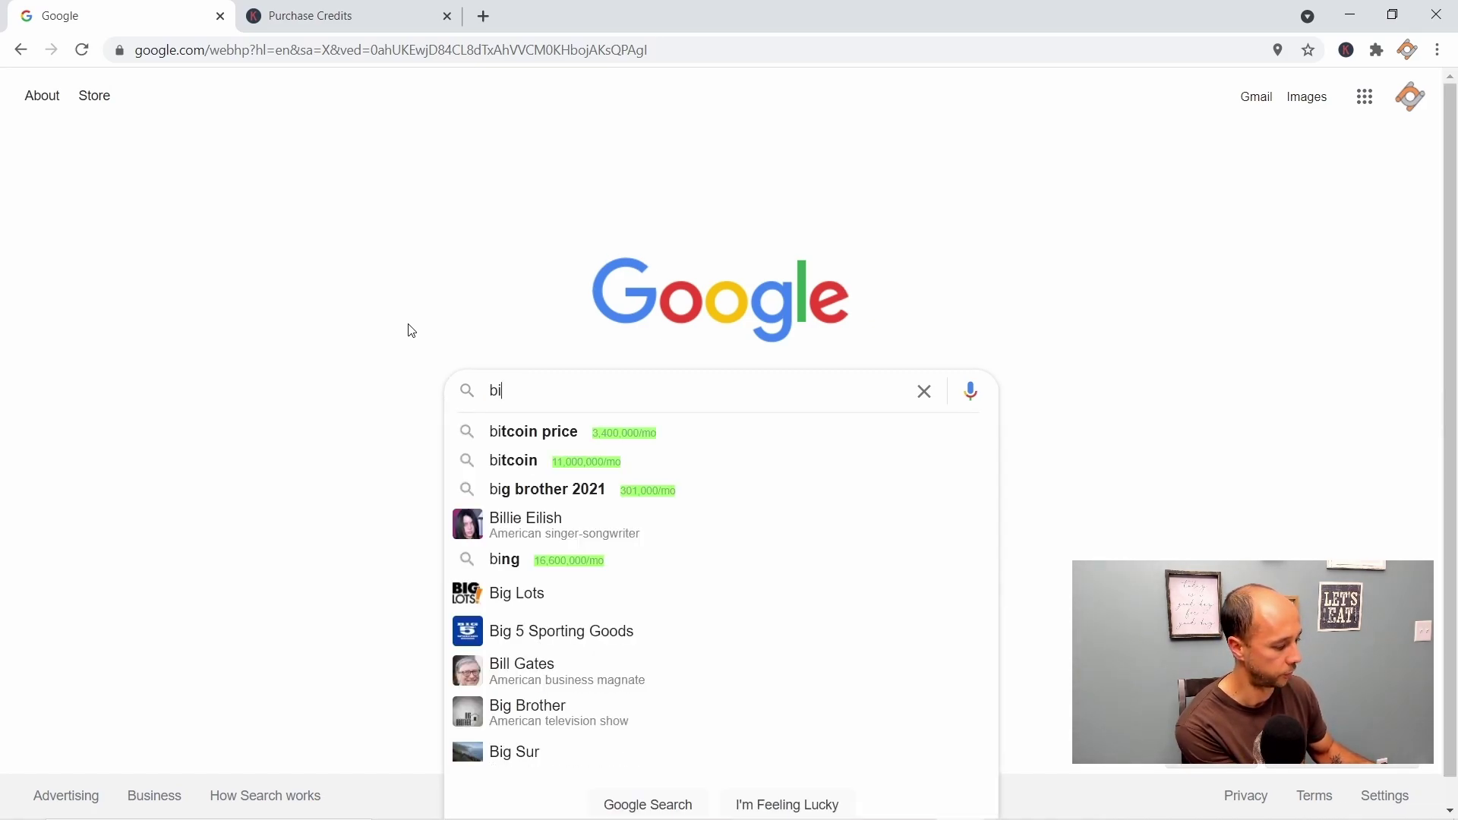
pyautogui.write('ke vs ')
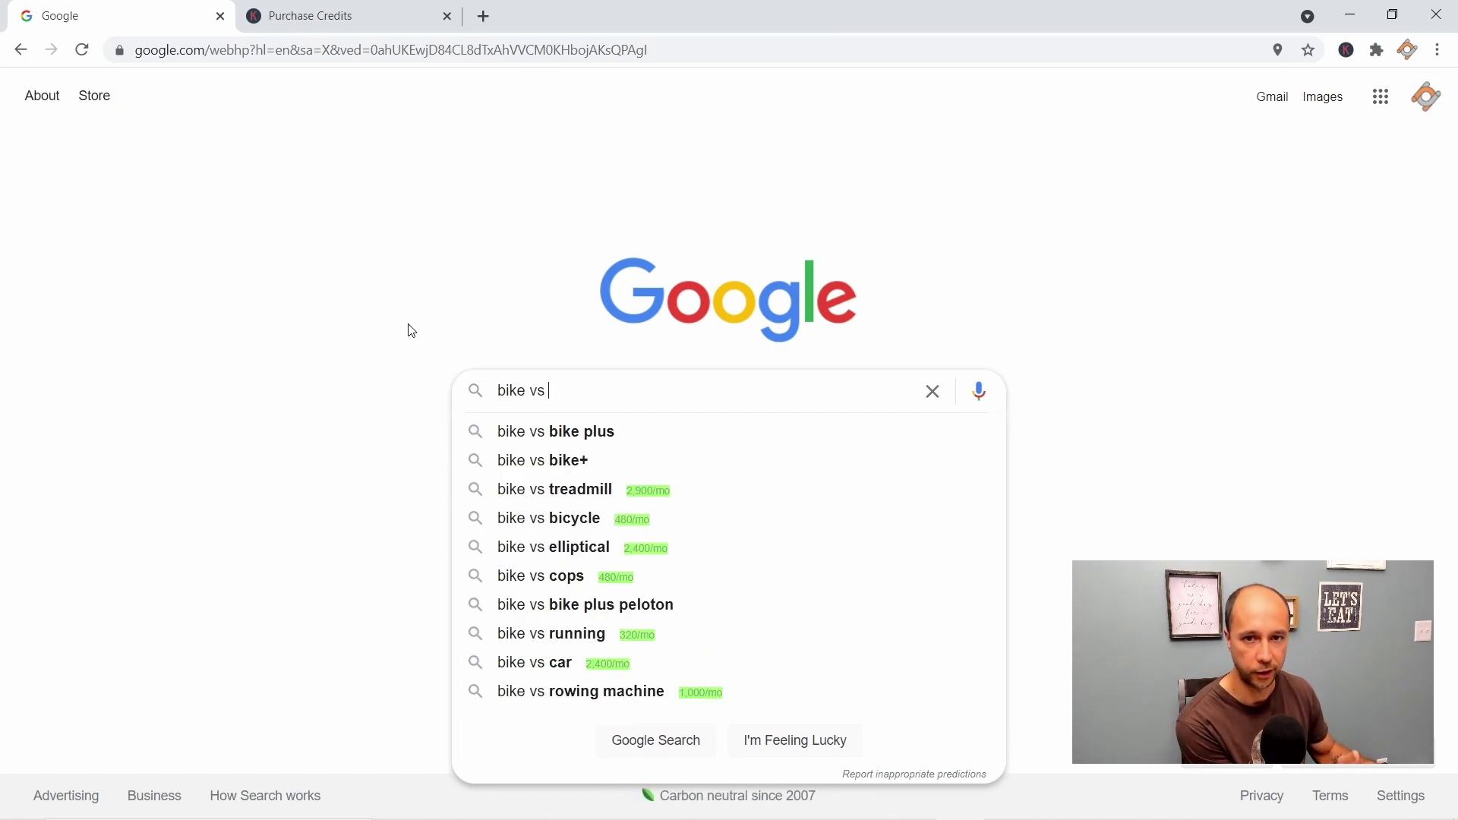
pyautogui.write('a')
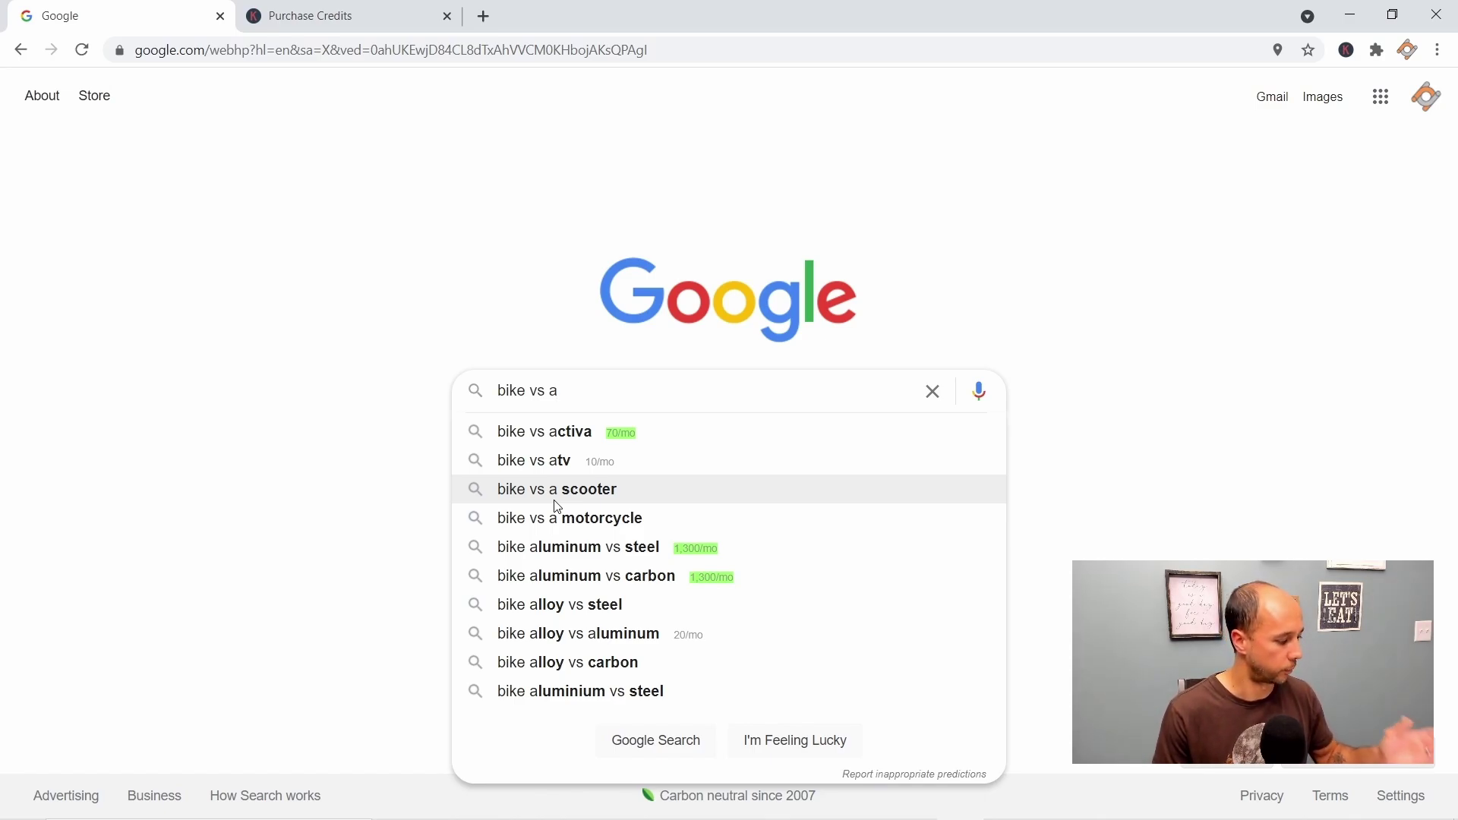
# - Shorten the query to "bike" and add the letter "a" to get alphabetical suggestions for "bike a"
pyautogui.press('BackSpace')
pyautogui.press('BackSpace')
pyautogui.press('BackSpace')
pyautogui.press('BackSpace')
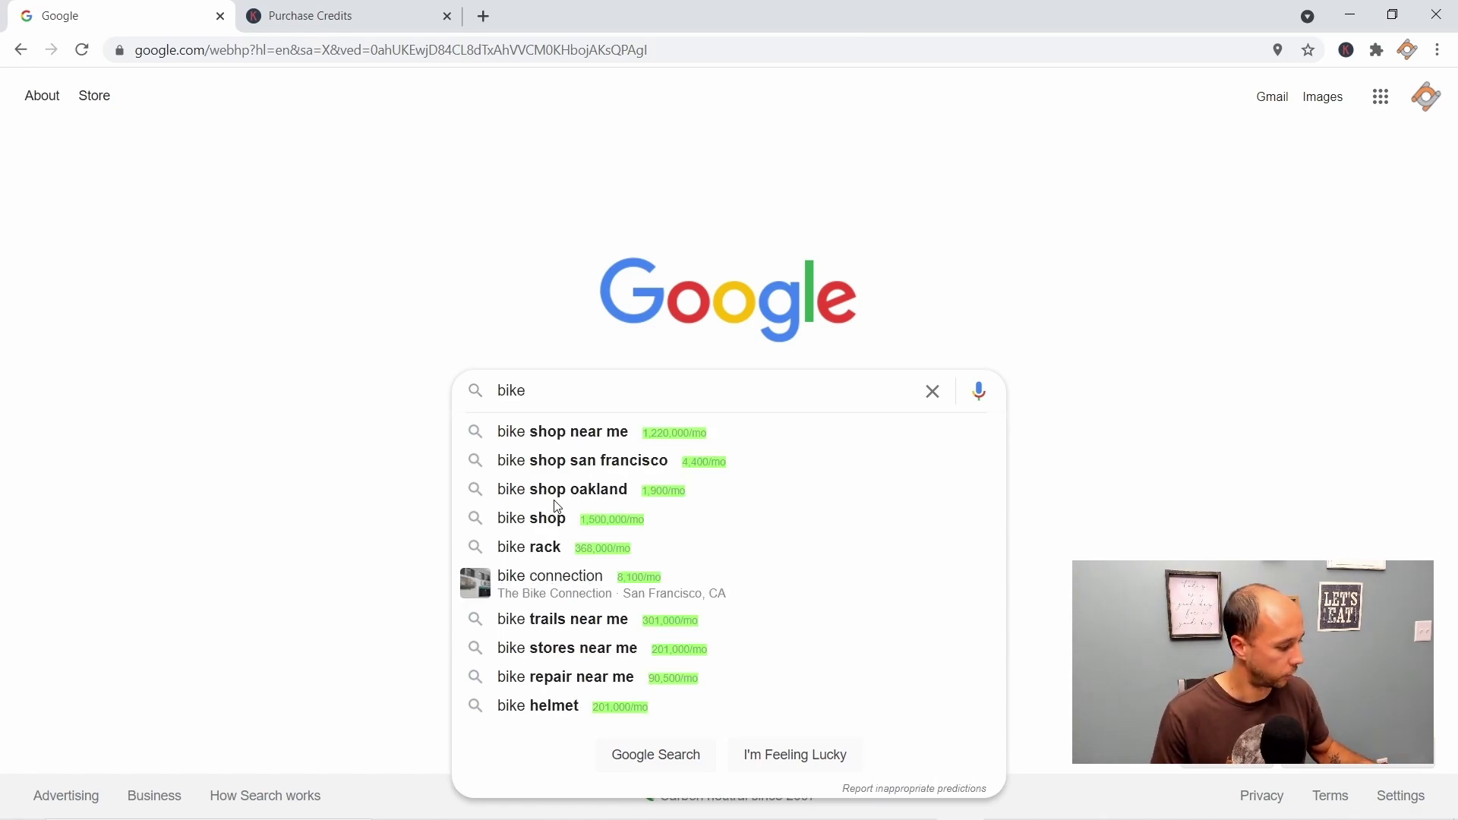
pyautogui.write('a')
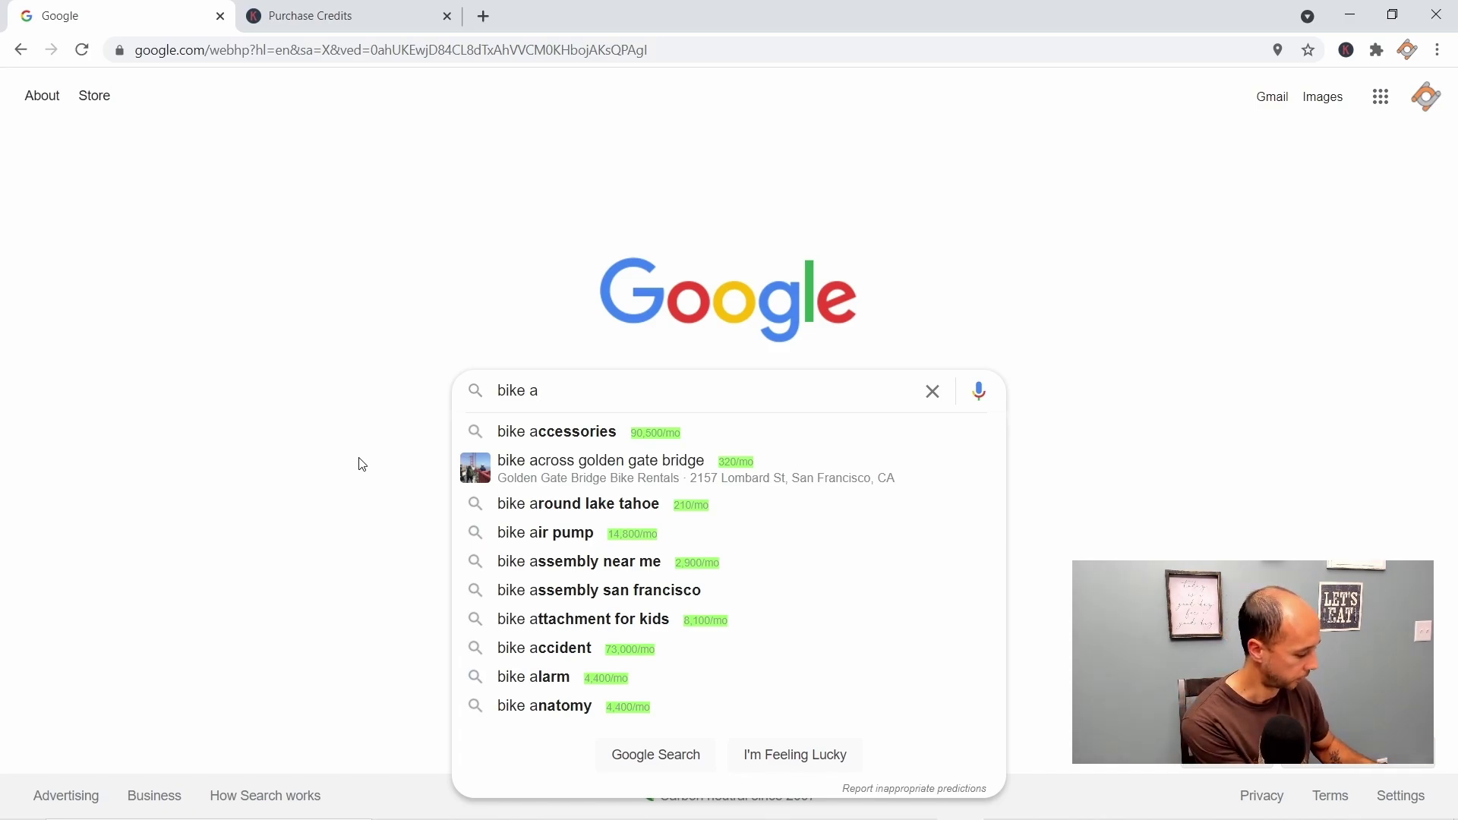
# - Check the autocomplete suggestions for "kickstand a" and "kickstand b"
pyautogui.hotkey('ctrl', 'a')
pyautogui.write('kick')
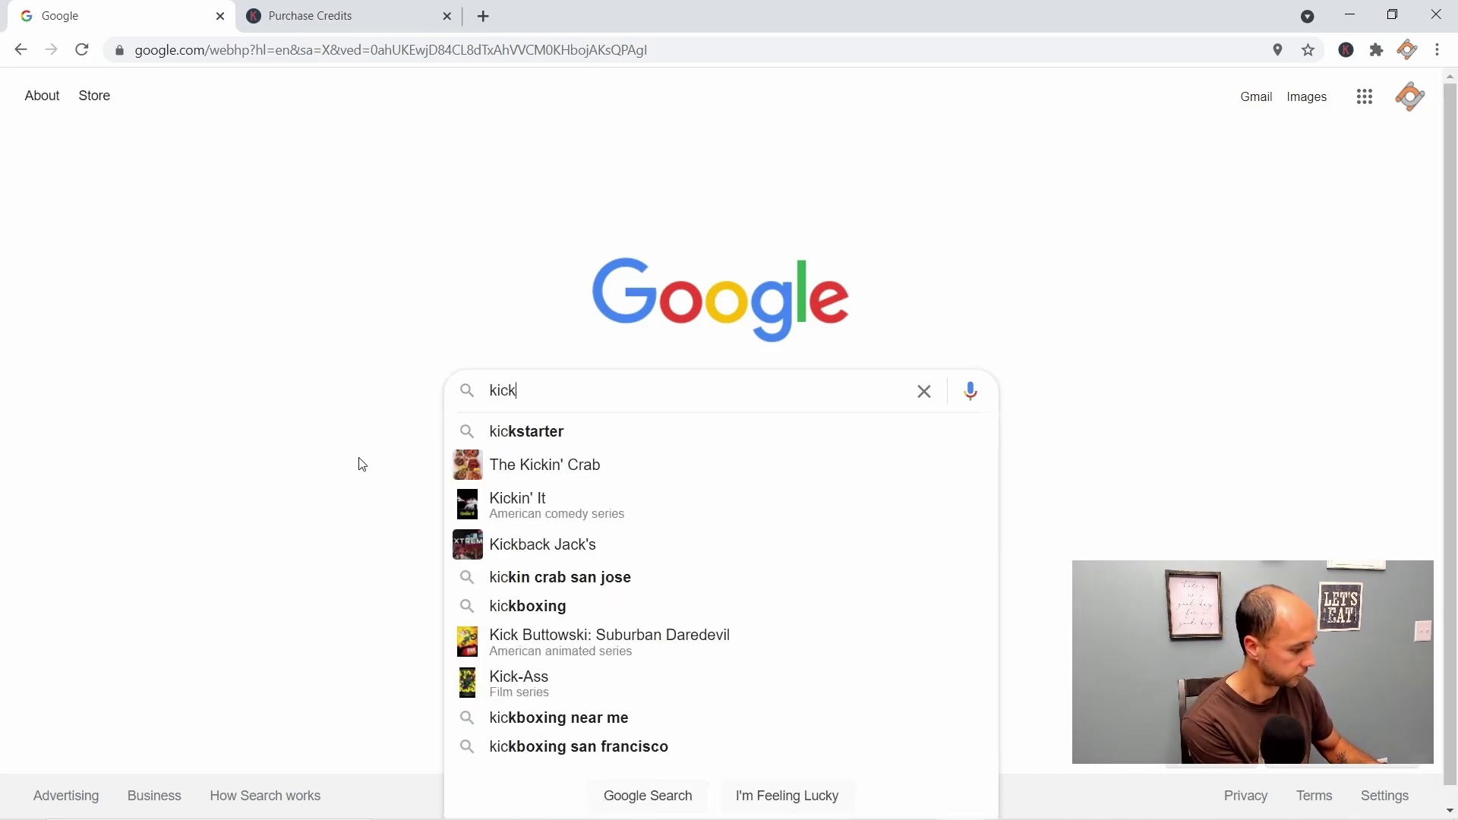
pyautogui.write('stand a')
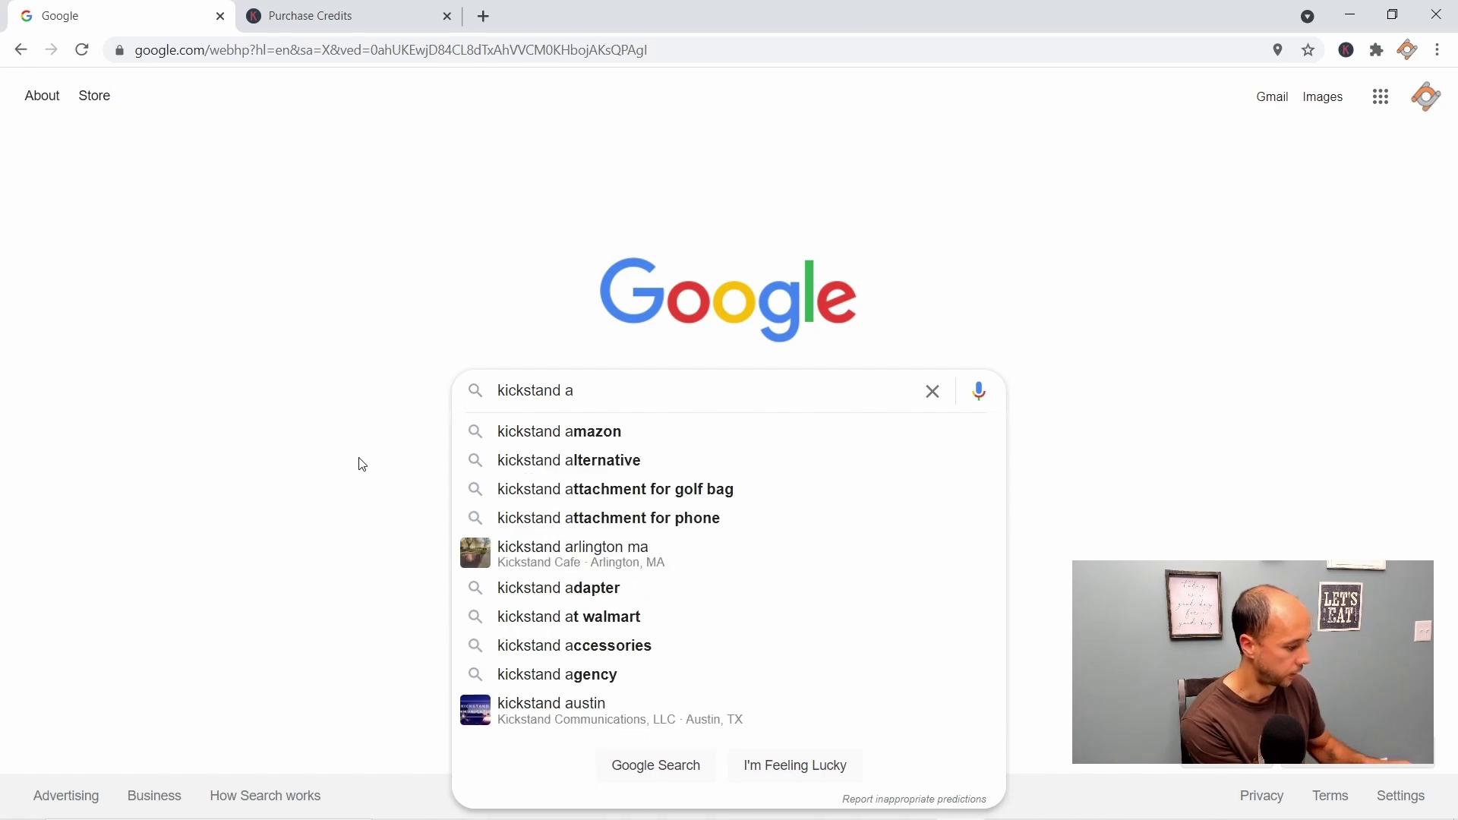
pyautogui.press('BackSpace')
pyautogui.write('b')
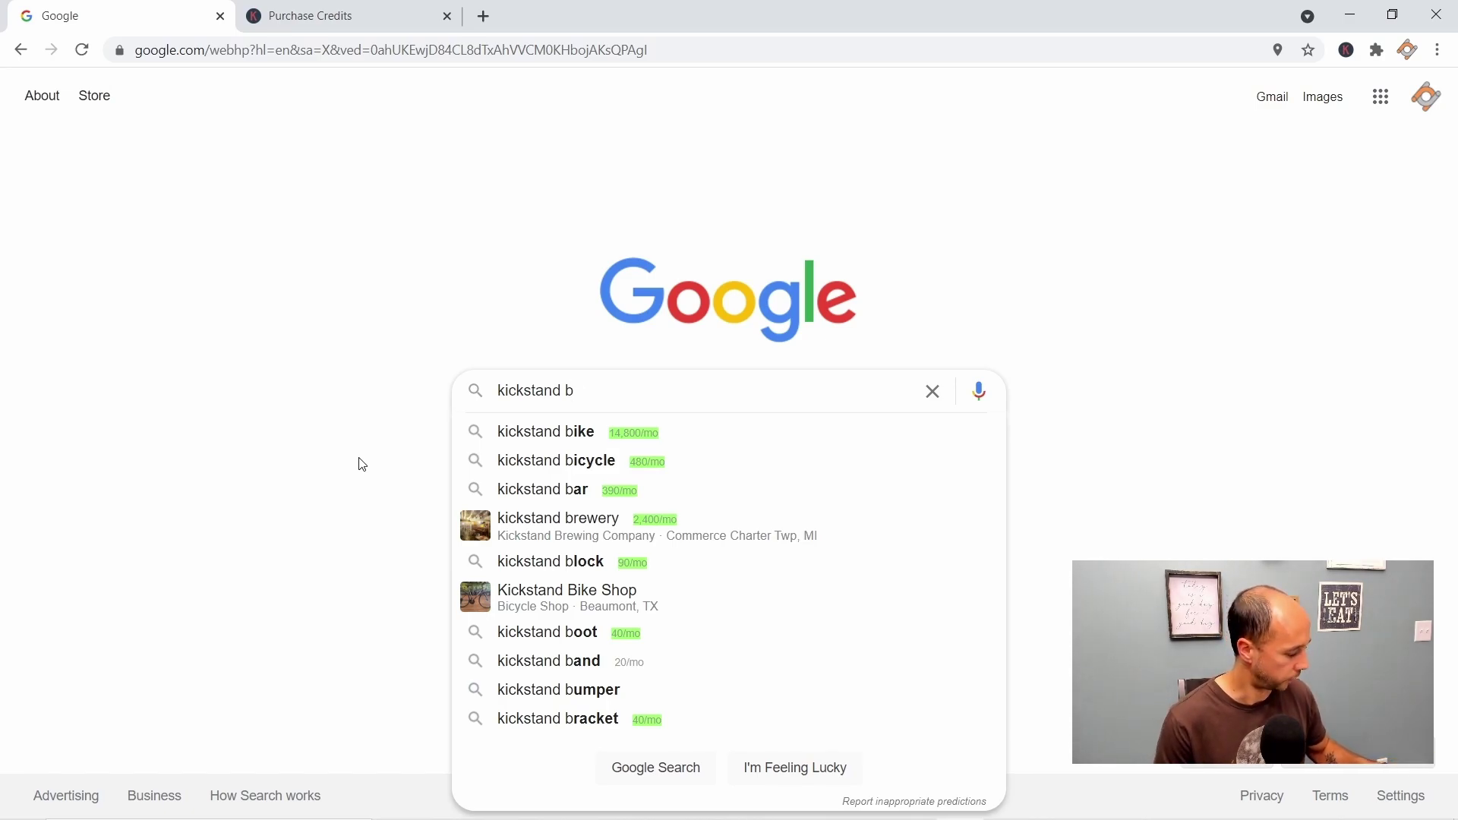
# - Check the suggestions for "how to bike", extending the query with the letter "a" and with "b" instead
pyautogui.hotkey('ctrl', 'a')
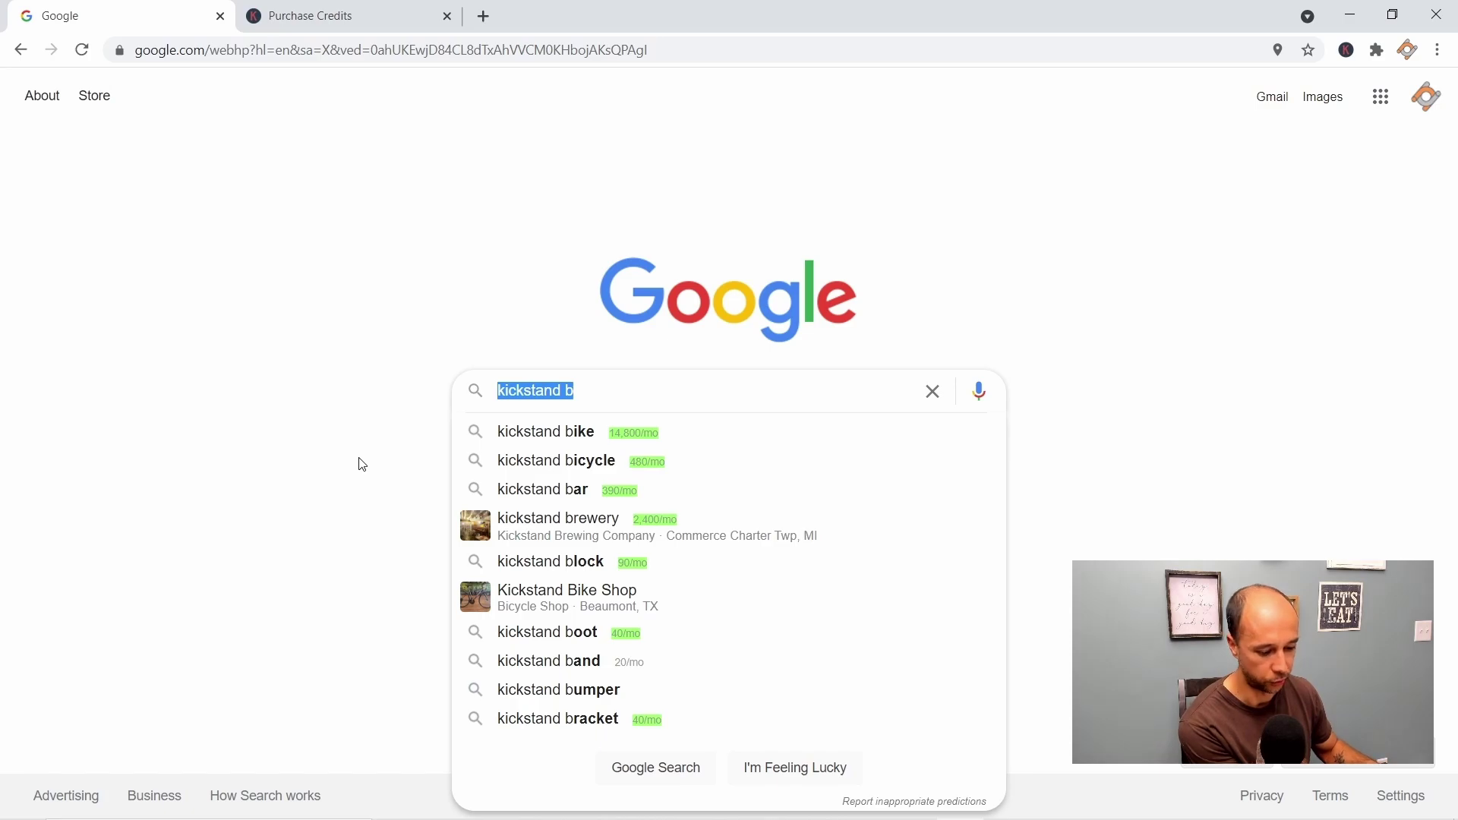
pyautogui.write('how ')
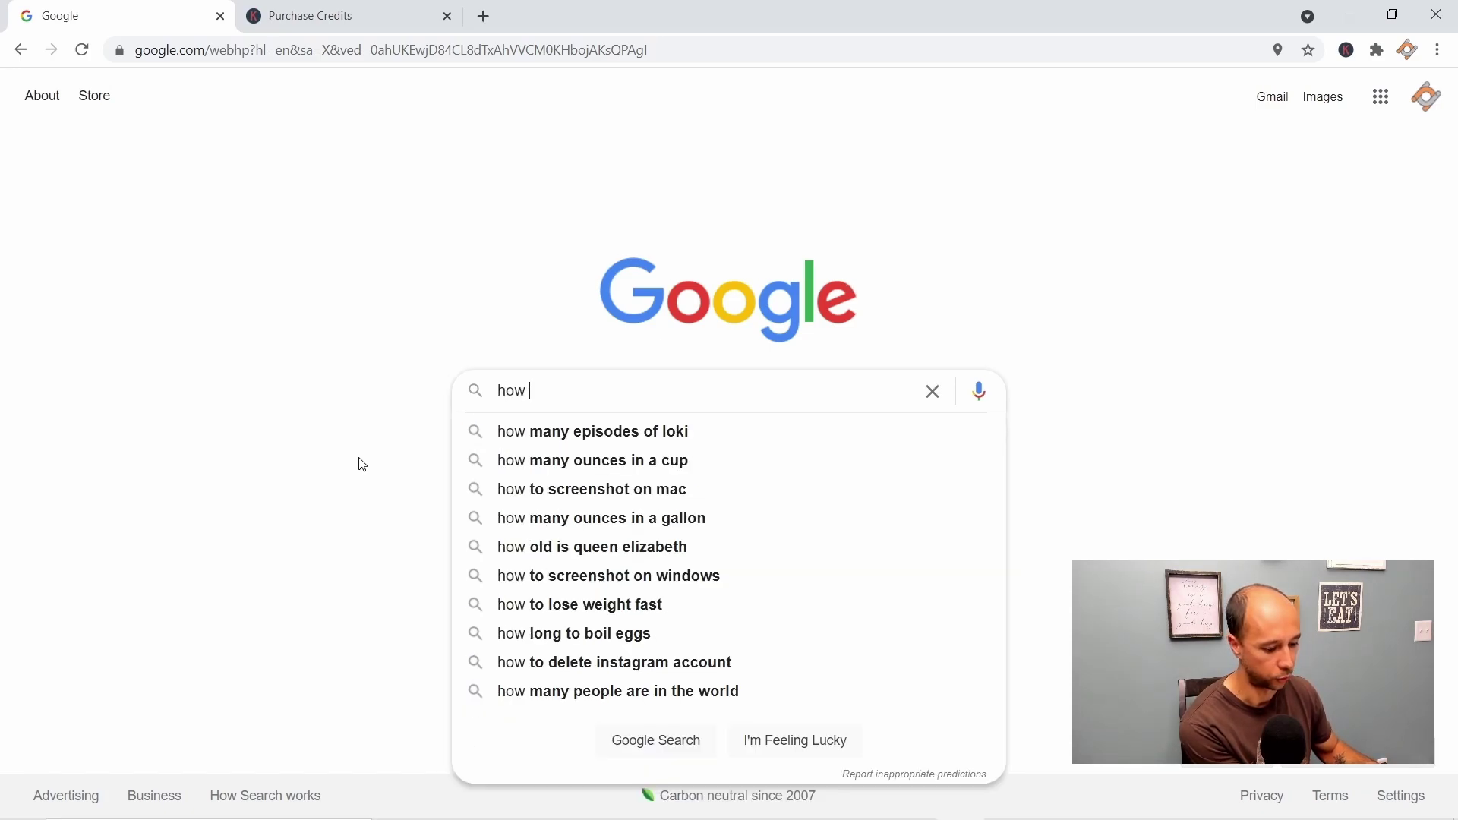
pyautogui.write('to bike')
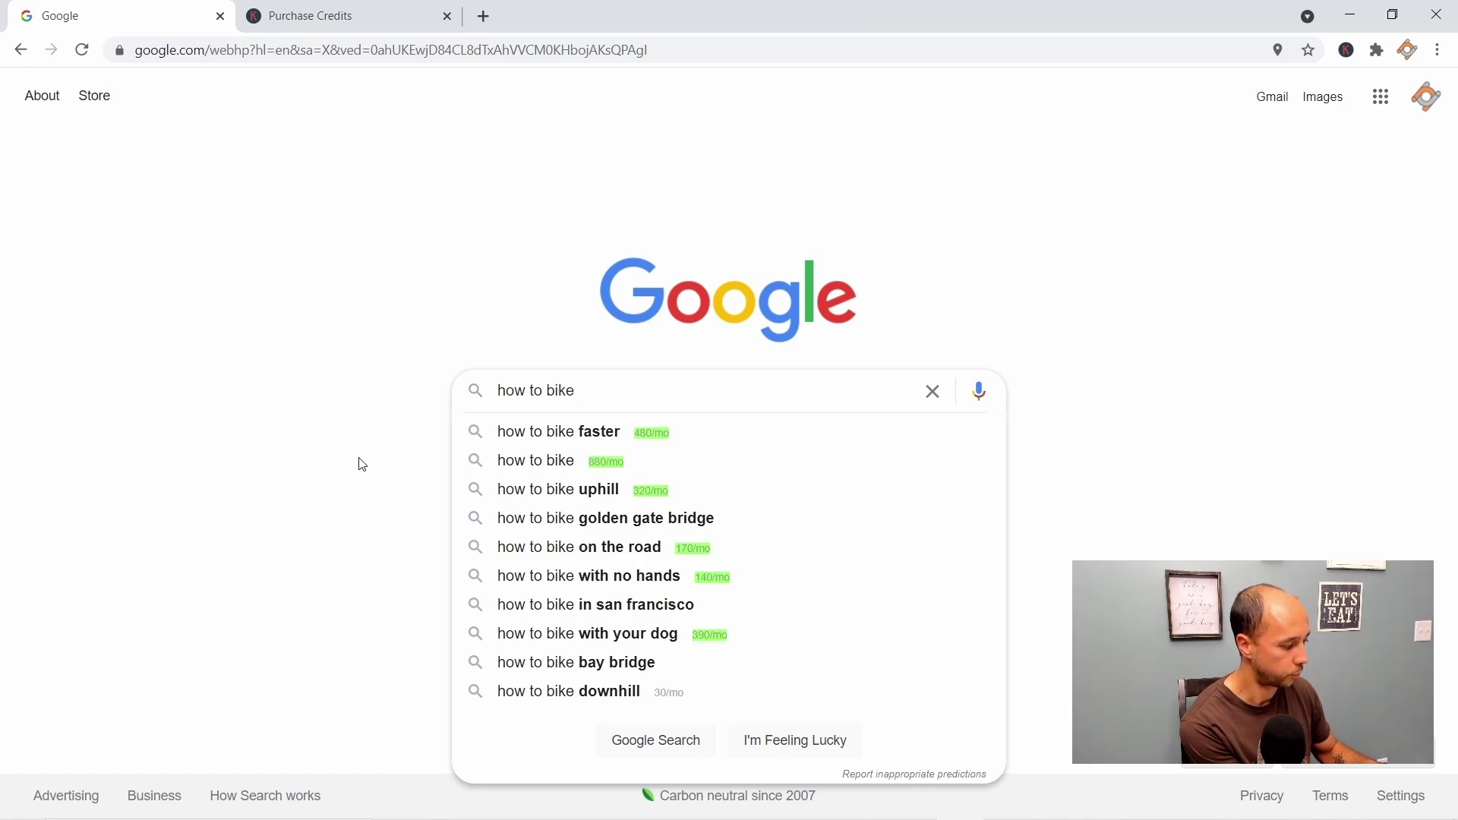
pyautogui.write(' a')
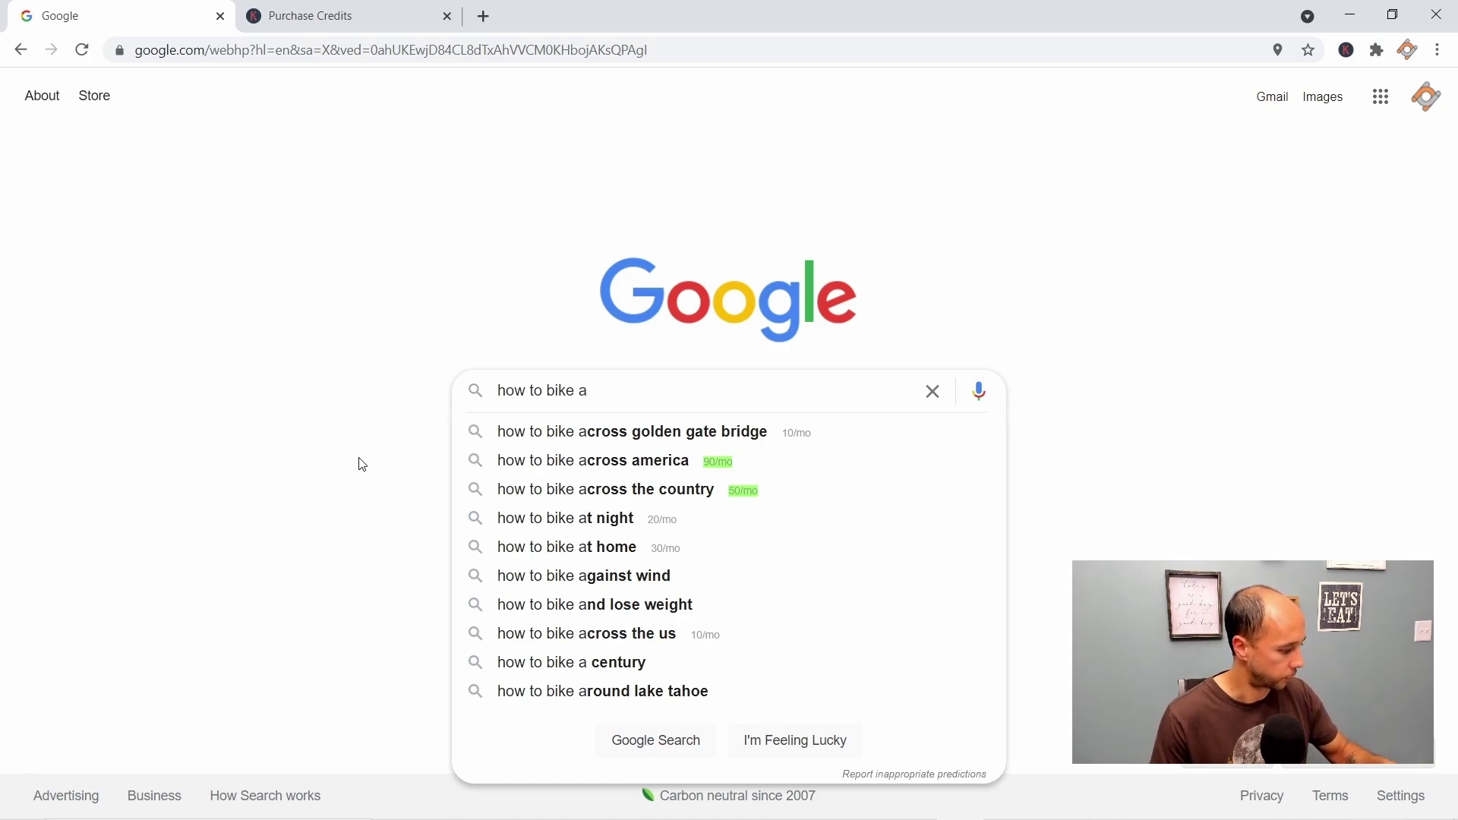
pyautogui.press('BackSpace')
pyautogui.write('b')
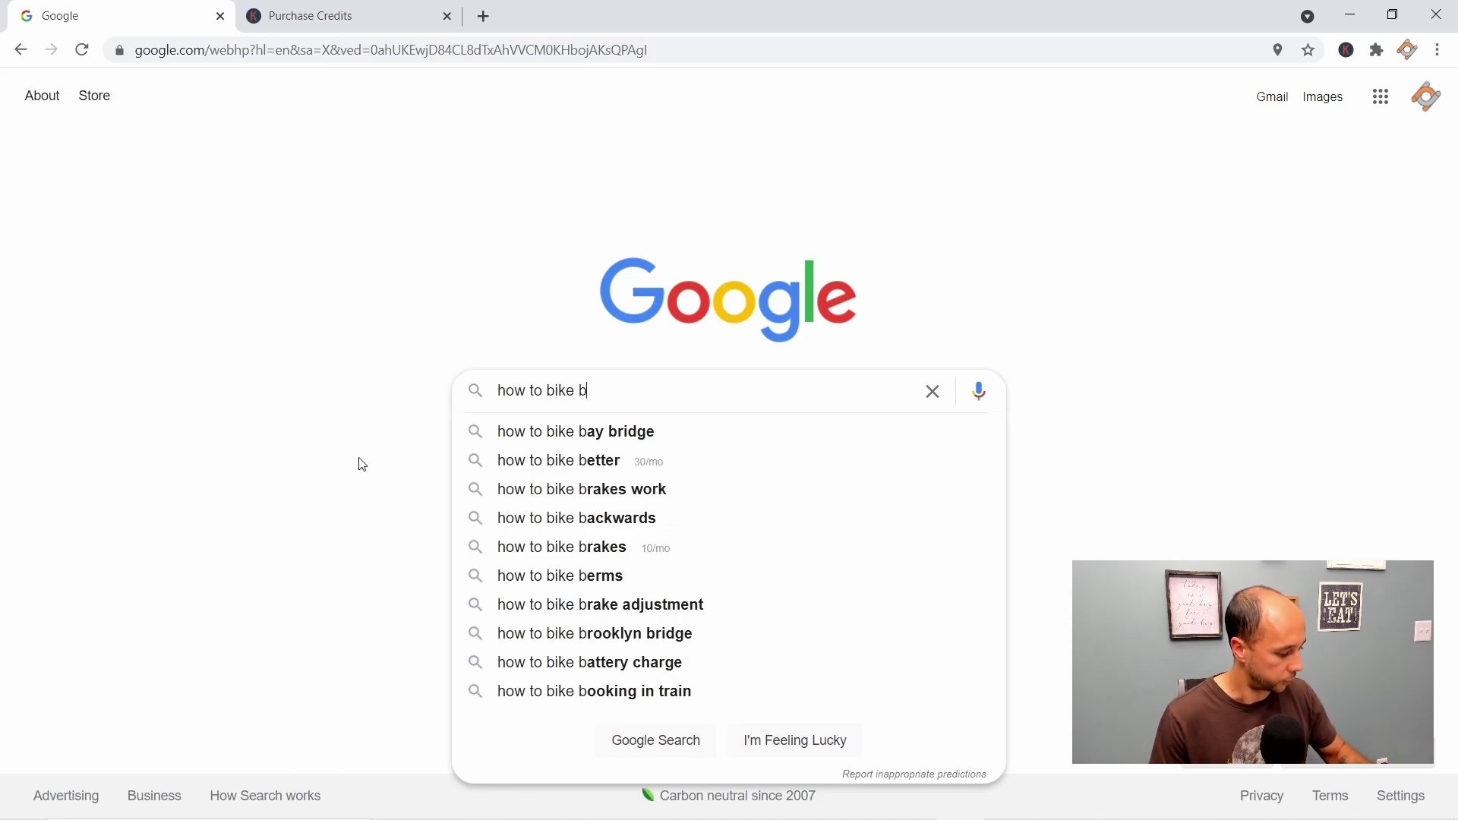
# - Remove the trailing letter and try "a" and "b" between "how to" and "bike", ending with "how to b bike"
pyautogui.press('BackSpace')
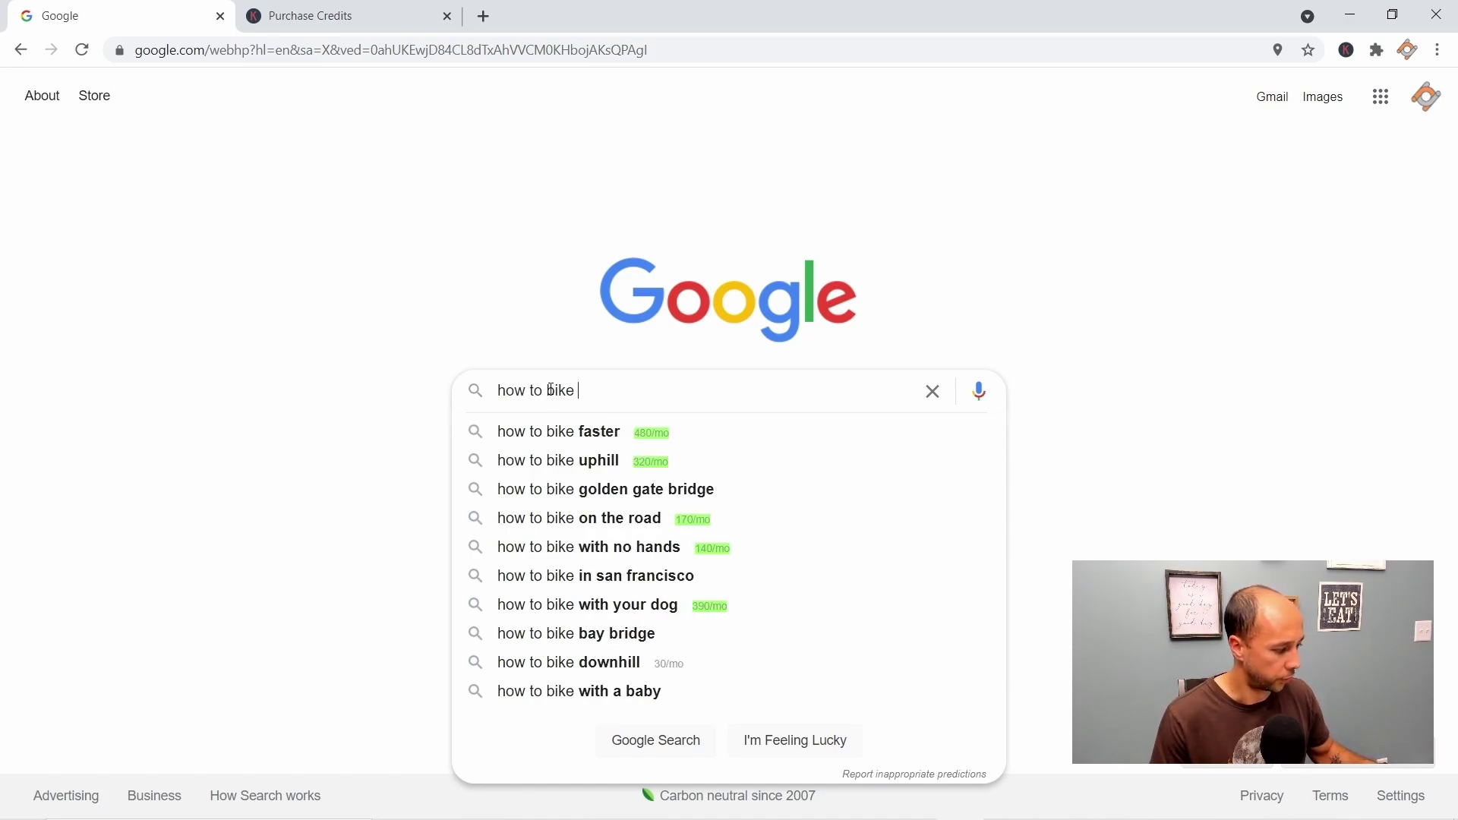
pyautogui.press('BackSpace')
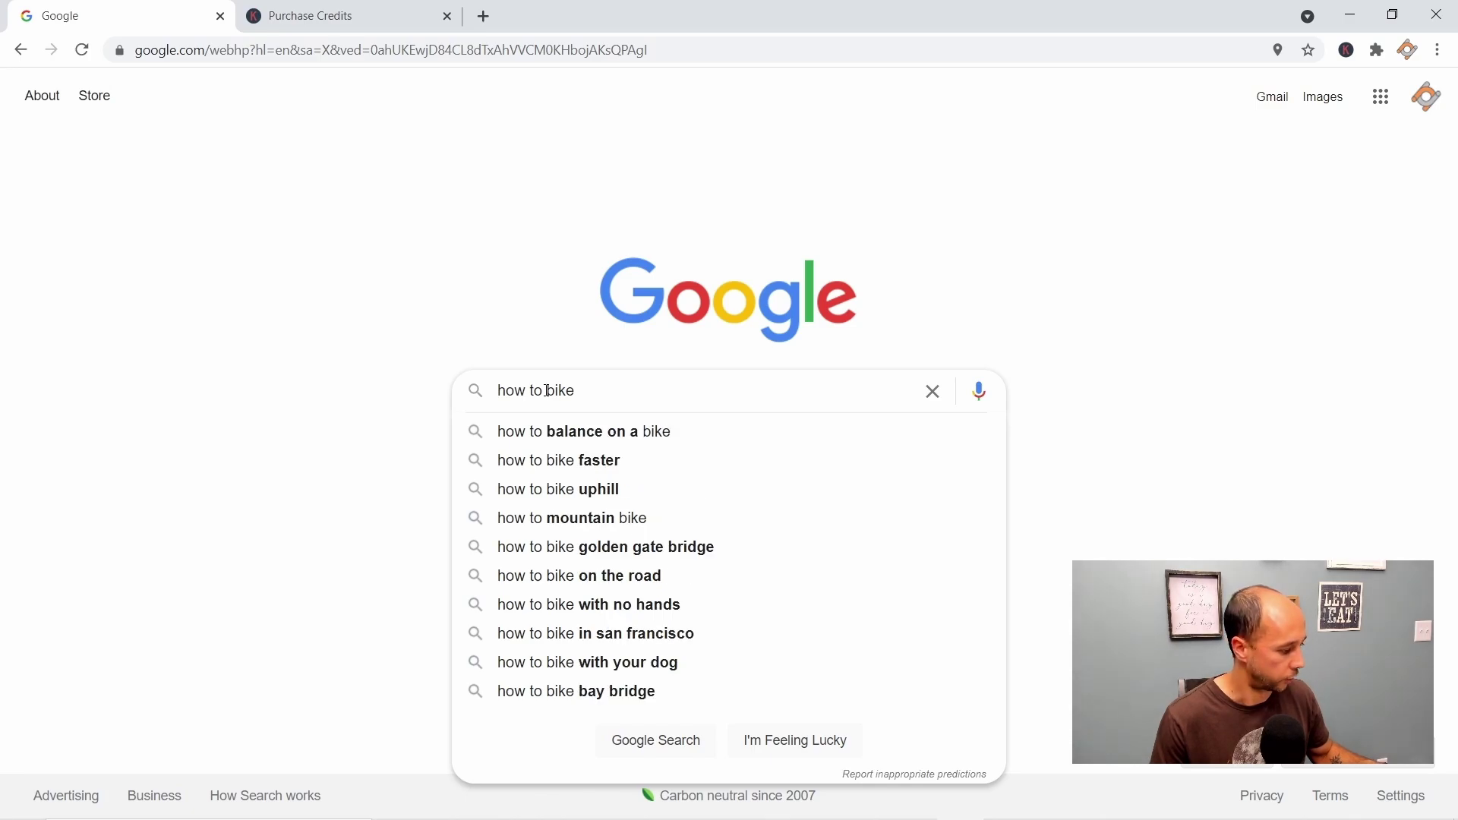
pyautogui.write('a')
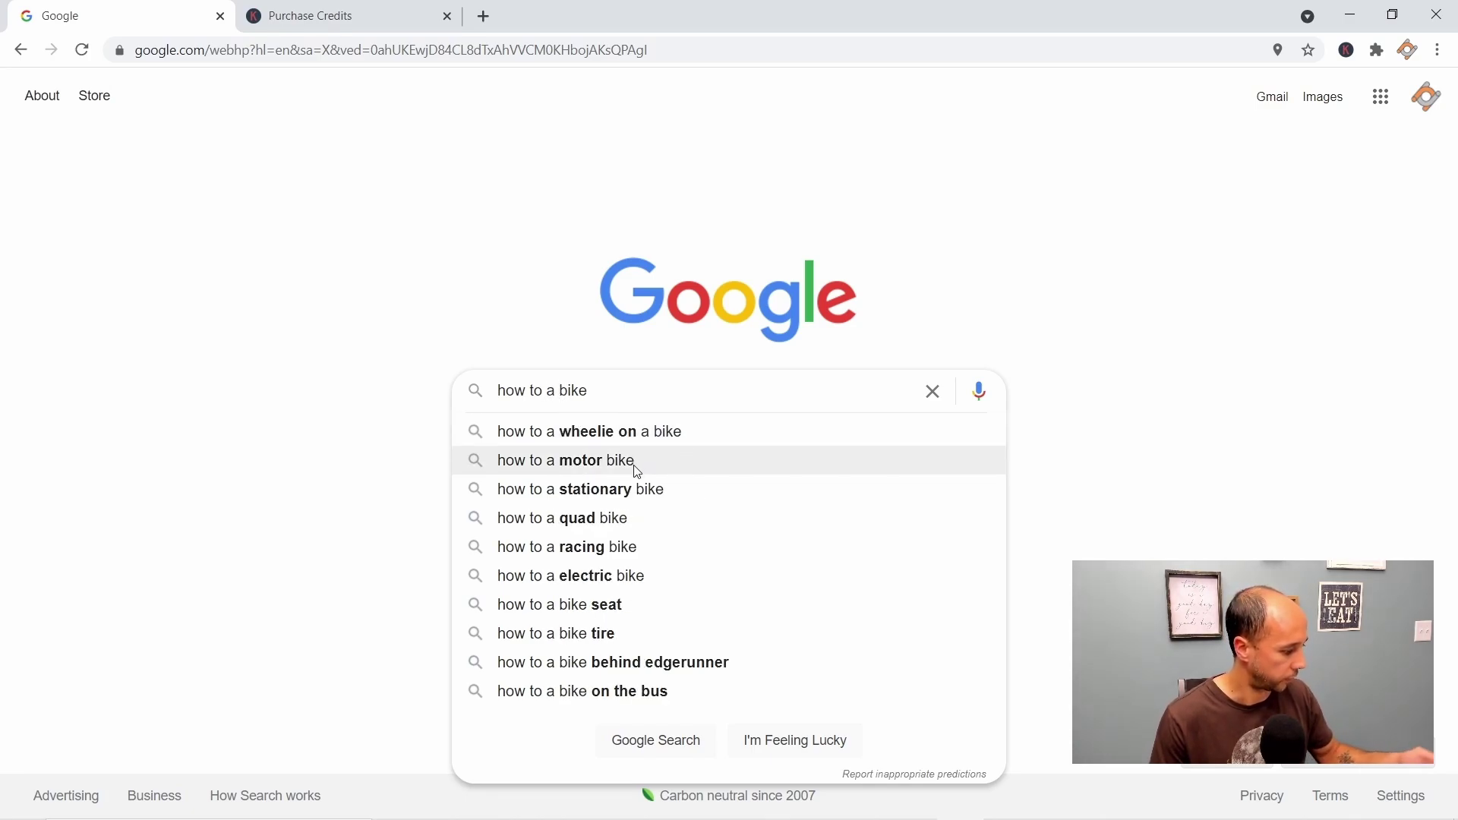
pyautogui.press('BackSpace')
pyautogui.write('b')
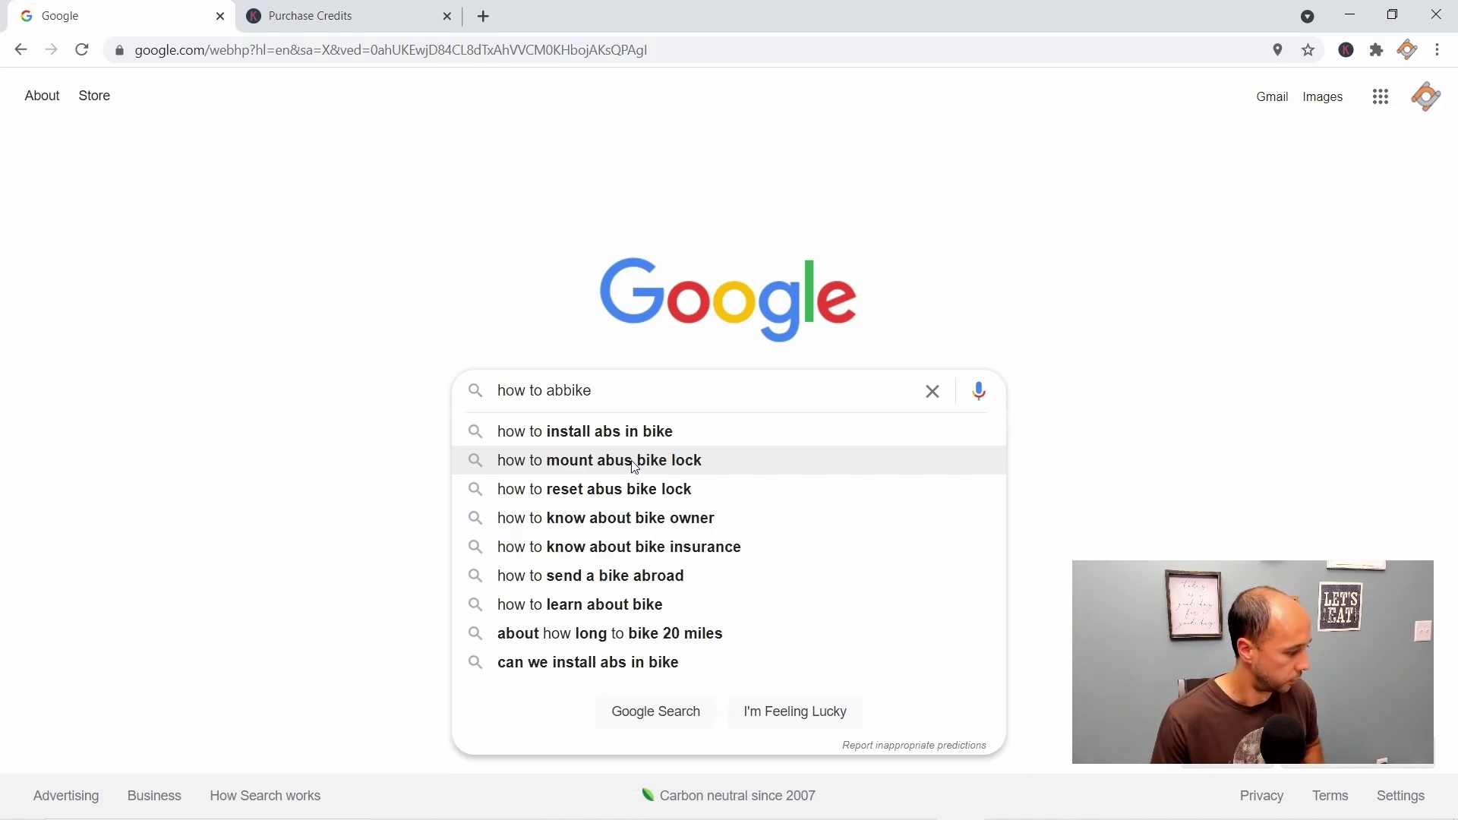
pyautogui.press('Left')
pyautogui.press('BackSpace')
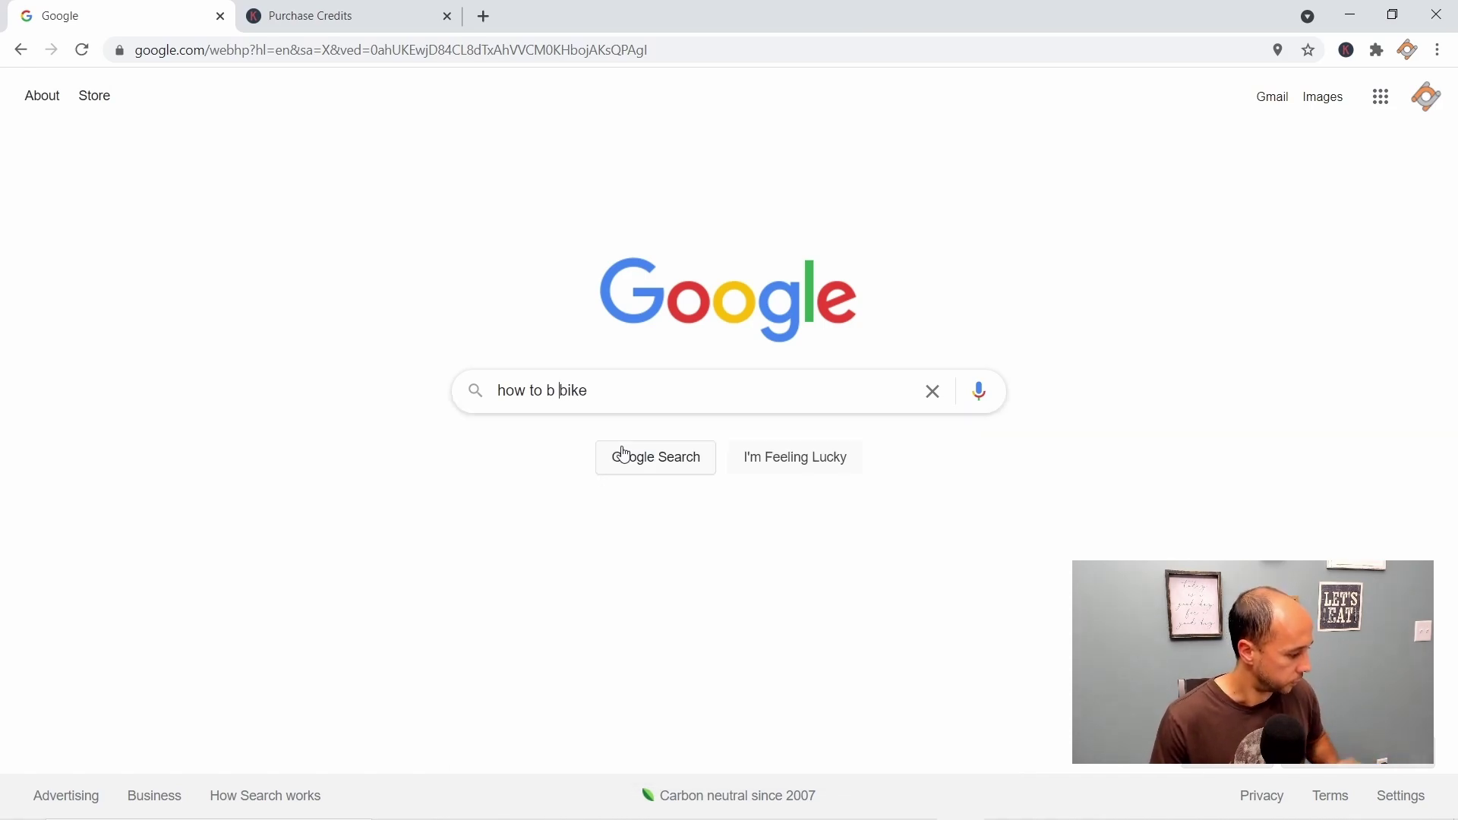
# - Replace the search query with "how to ride a bike" to get its autocomplete suggestions
pyautogui.tripleClick(625, 400)
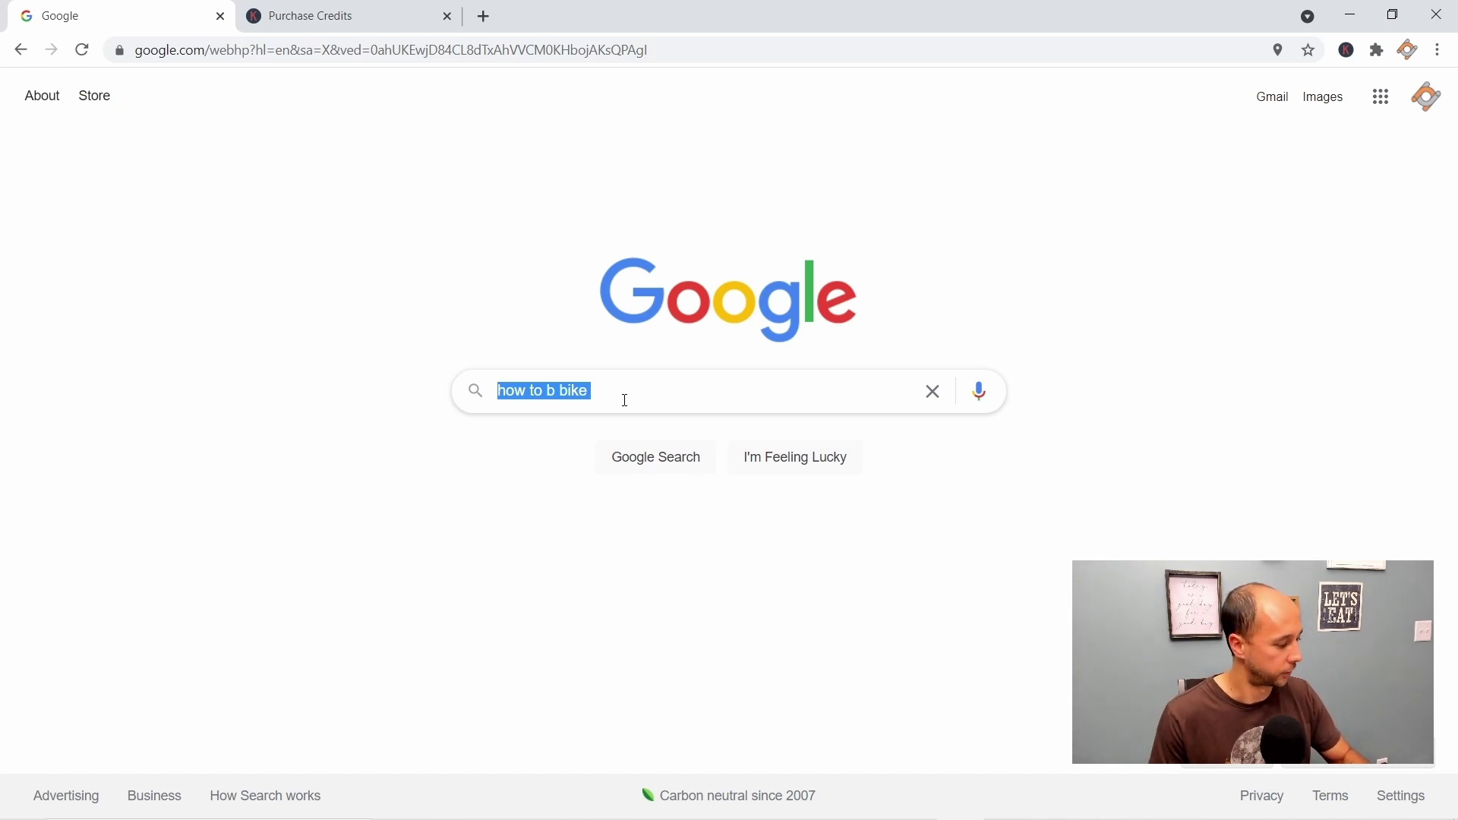
pyautogui.press('BackSpace')
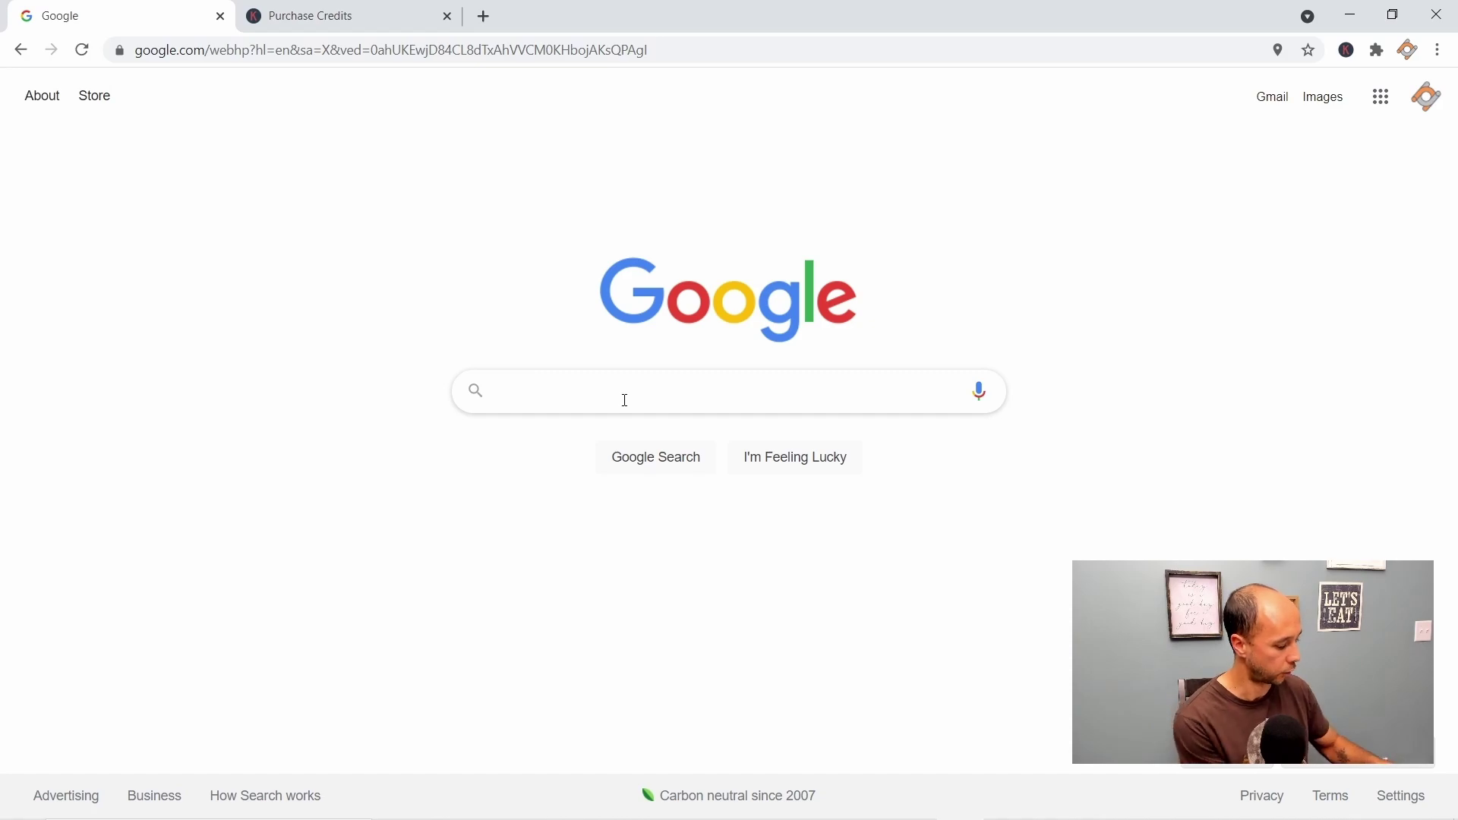
pyautogui.write('how to ')
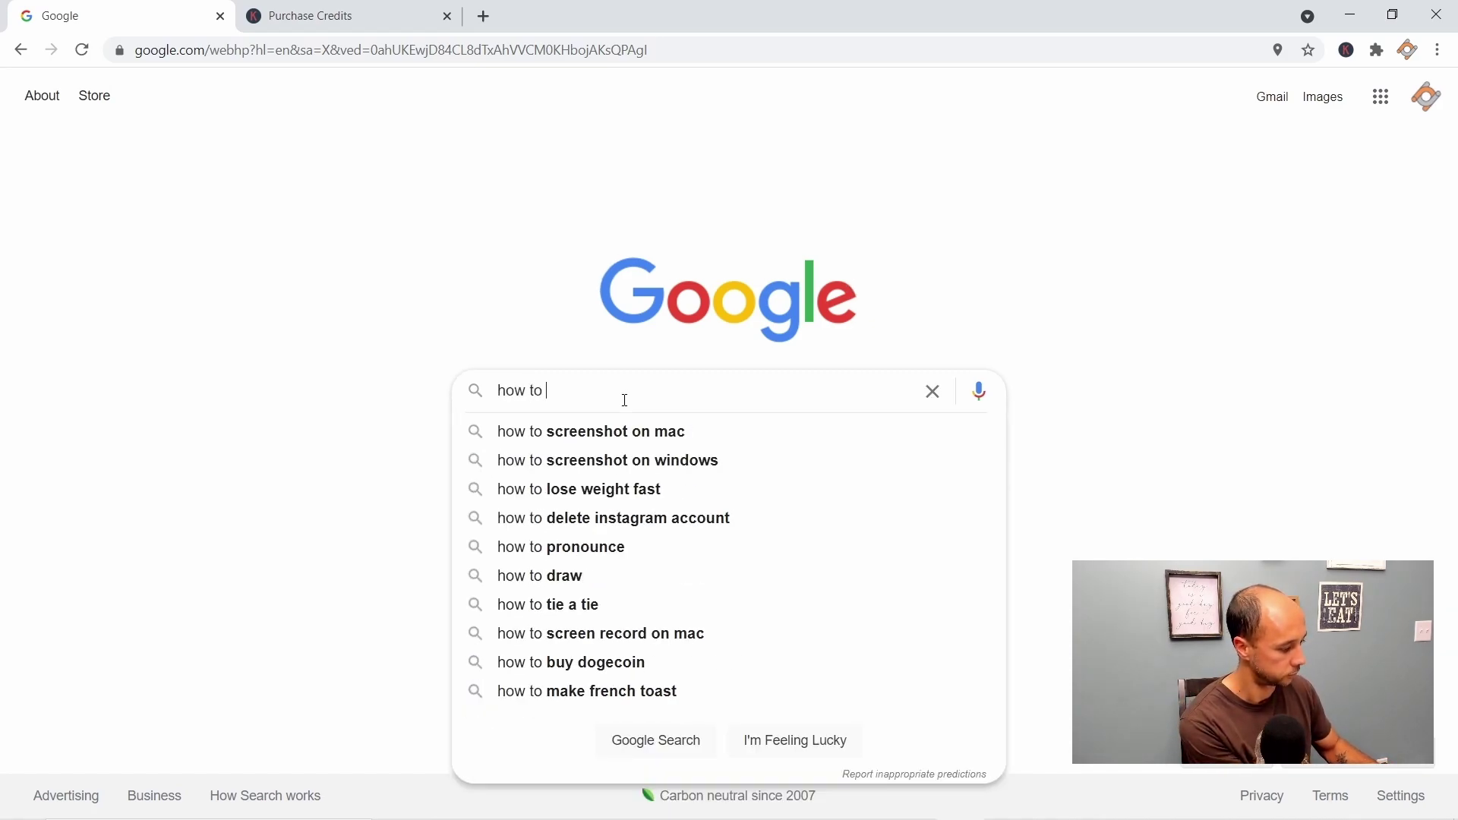
pyautogui.write('ride a bike')
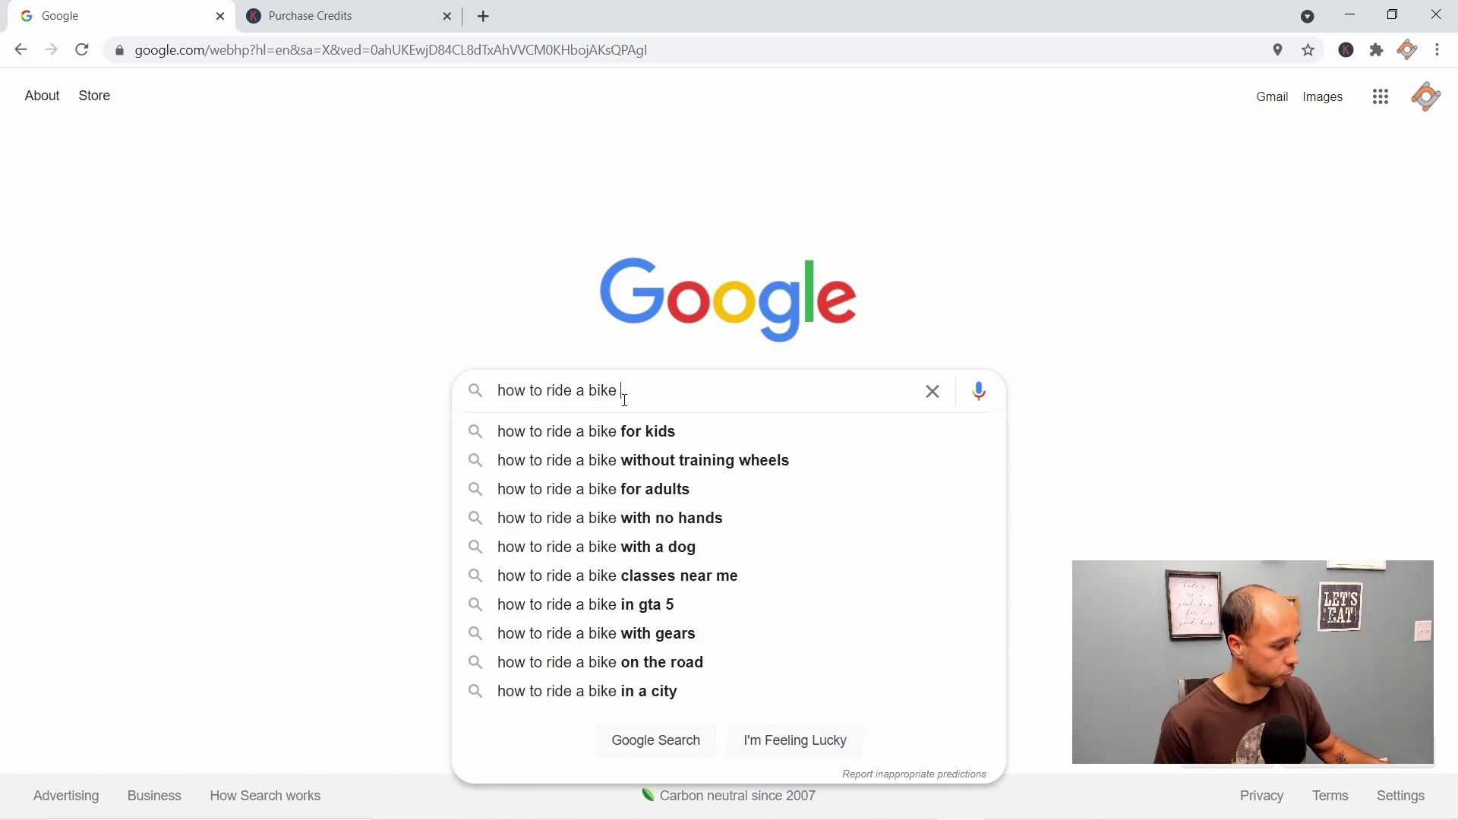
# - Check the suggestions for "how to ride a bike" followed in turn by the letters "a", "b", "c" and "d"
pyautogui.write(' a')
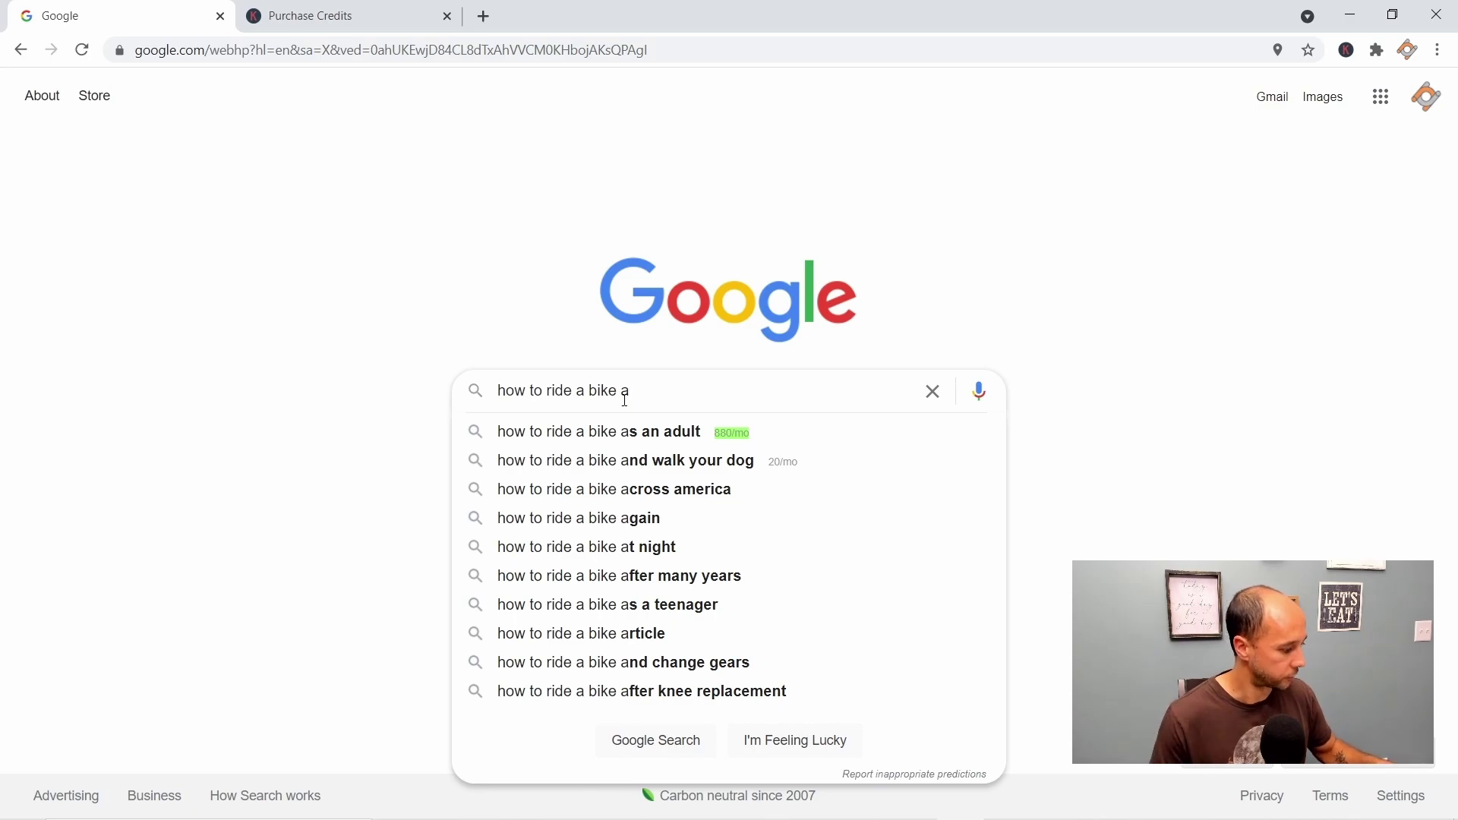
pyautogui.press('BackSpace')
pyautogui.write('b')
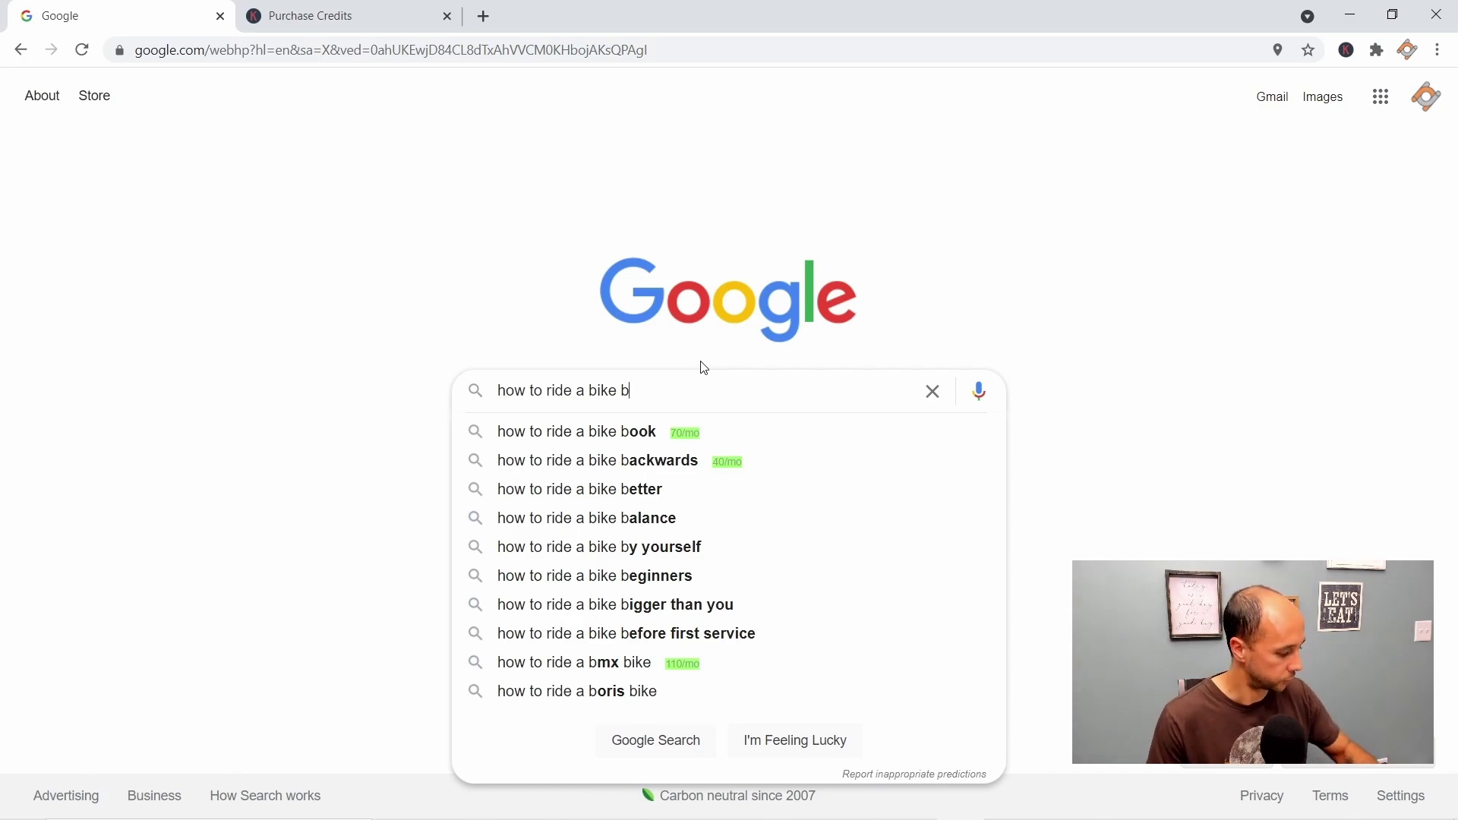
pyautogui.press('BackSpace')
pyautogui.write('c')
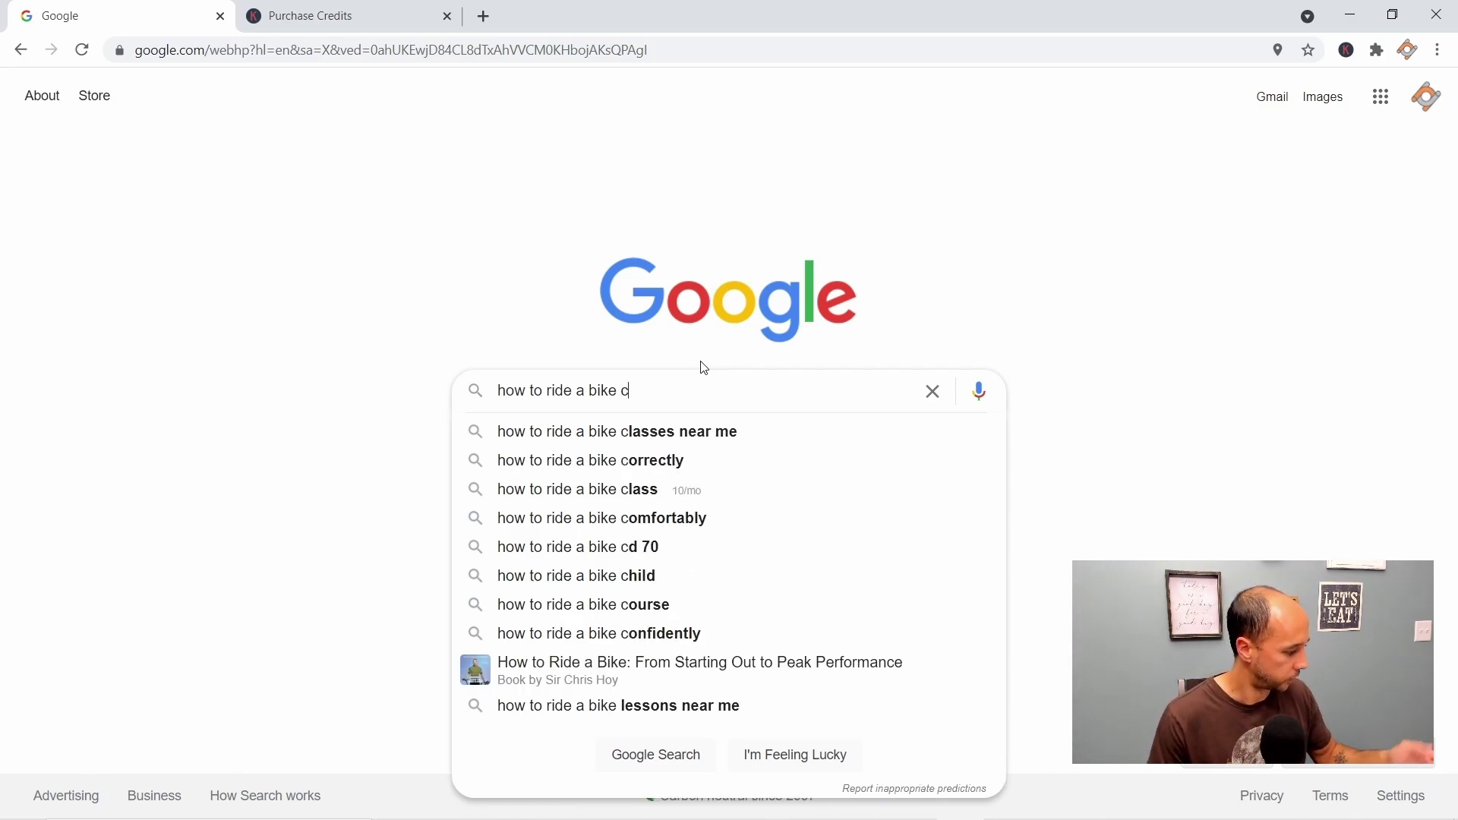
pyautogui.press('BackSpace')
pyautogui.write('d')
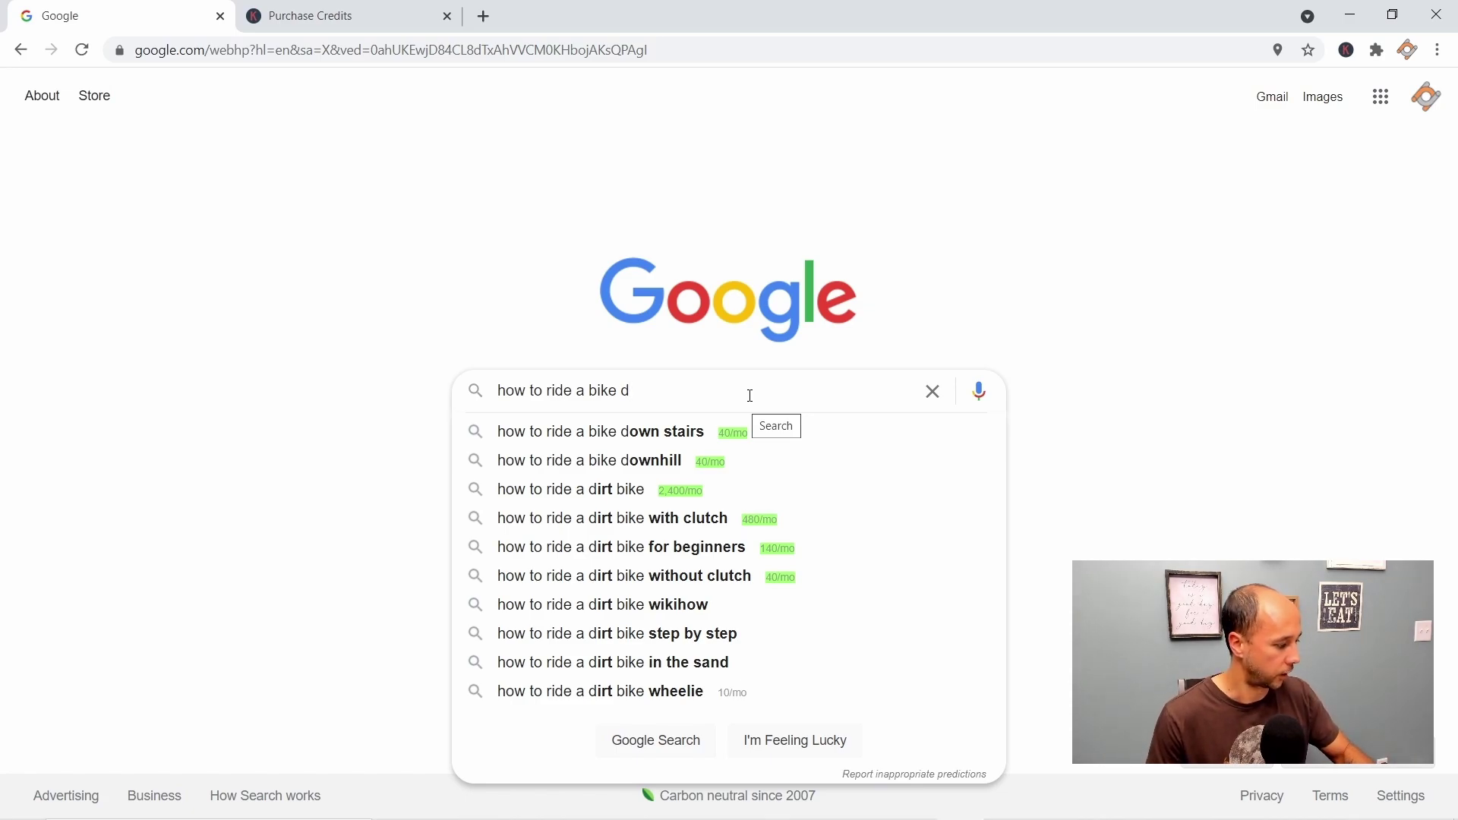
# - Remove the trailing letter and extend the query to "how to ride a bike with"
pyautogui.press('BackSpace')
pyautogui.press('BackSpace')
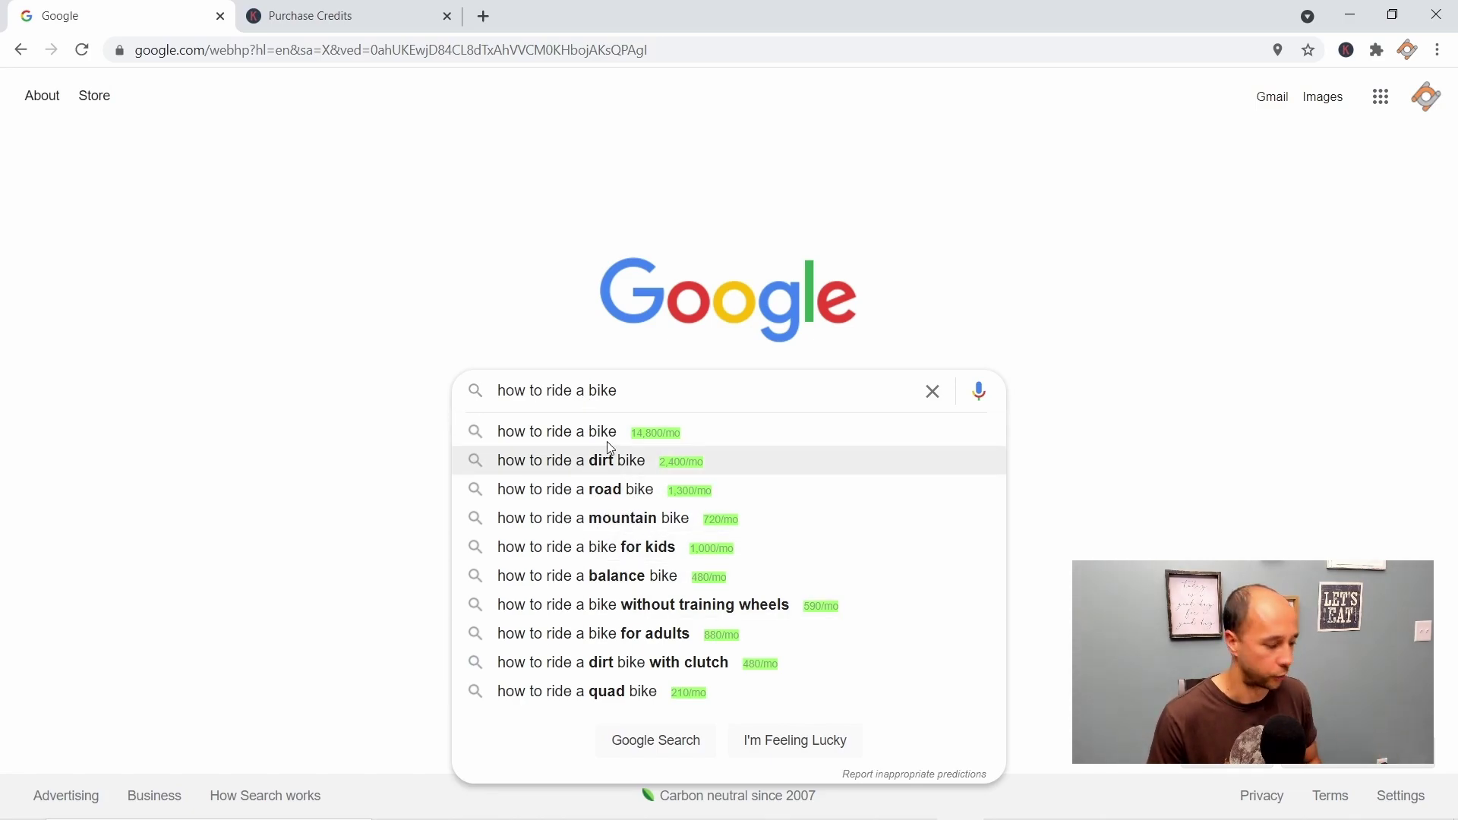
pyautogui.click(588, 390)
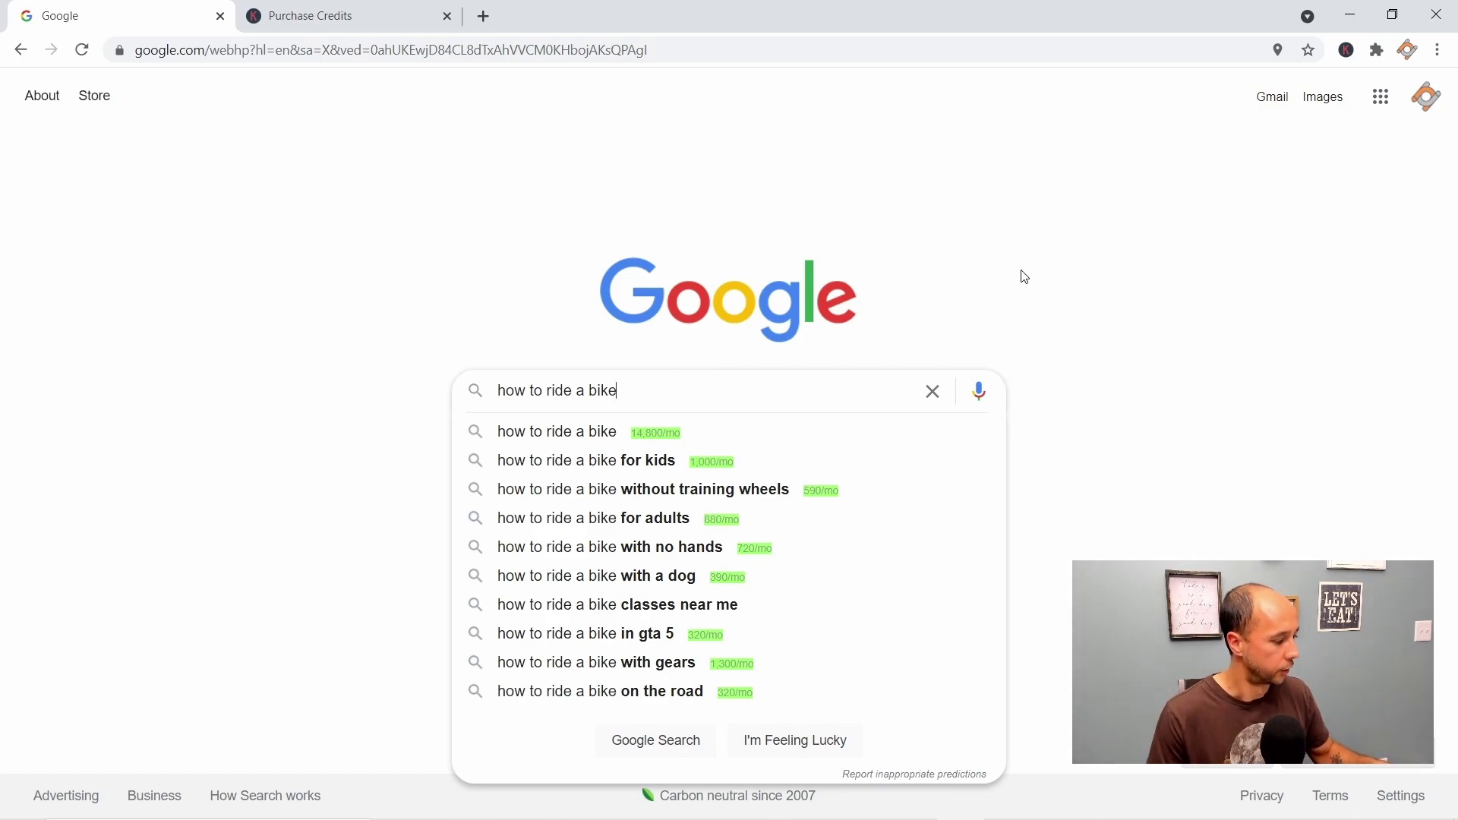
pyautogui.write('with')
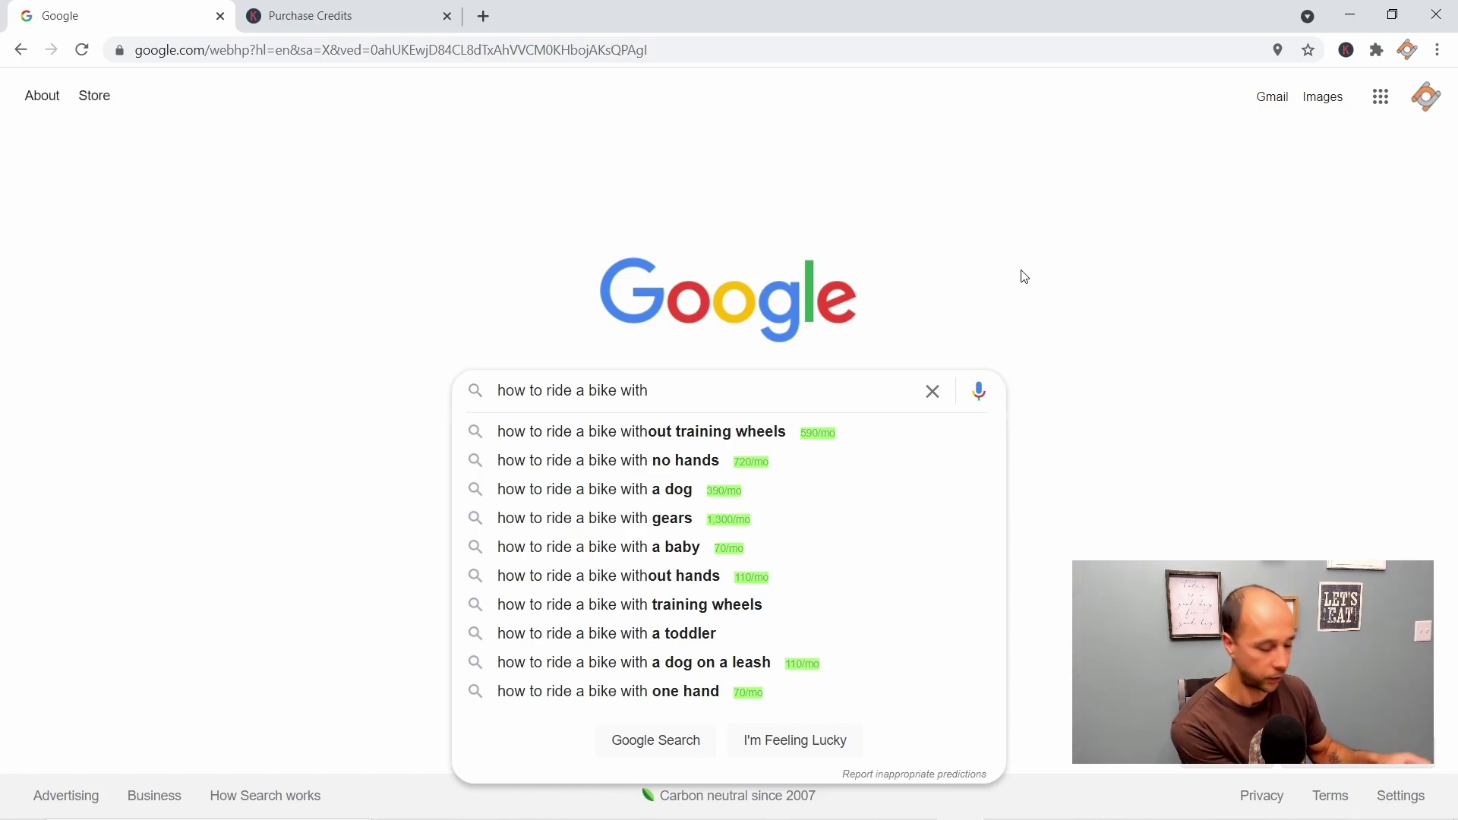
# - Check the suggestions for "how to ride a bike with" followed in turn by "a", "b" and "c"
pyautogui.write('a')
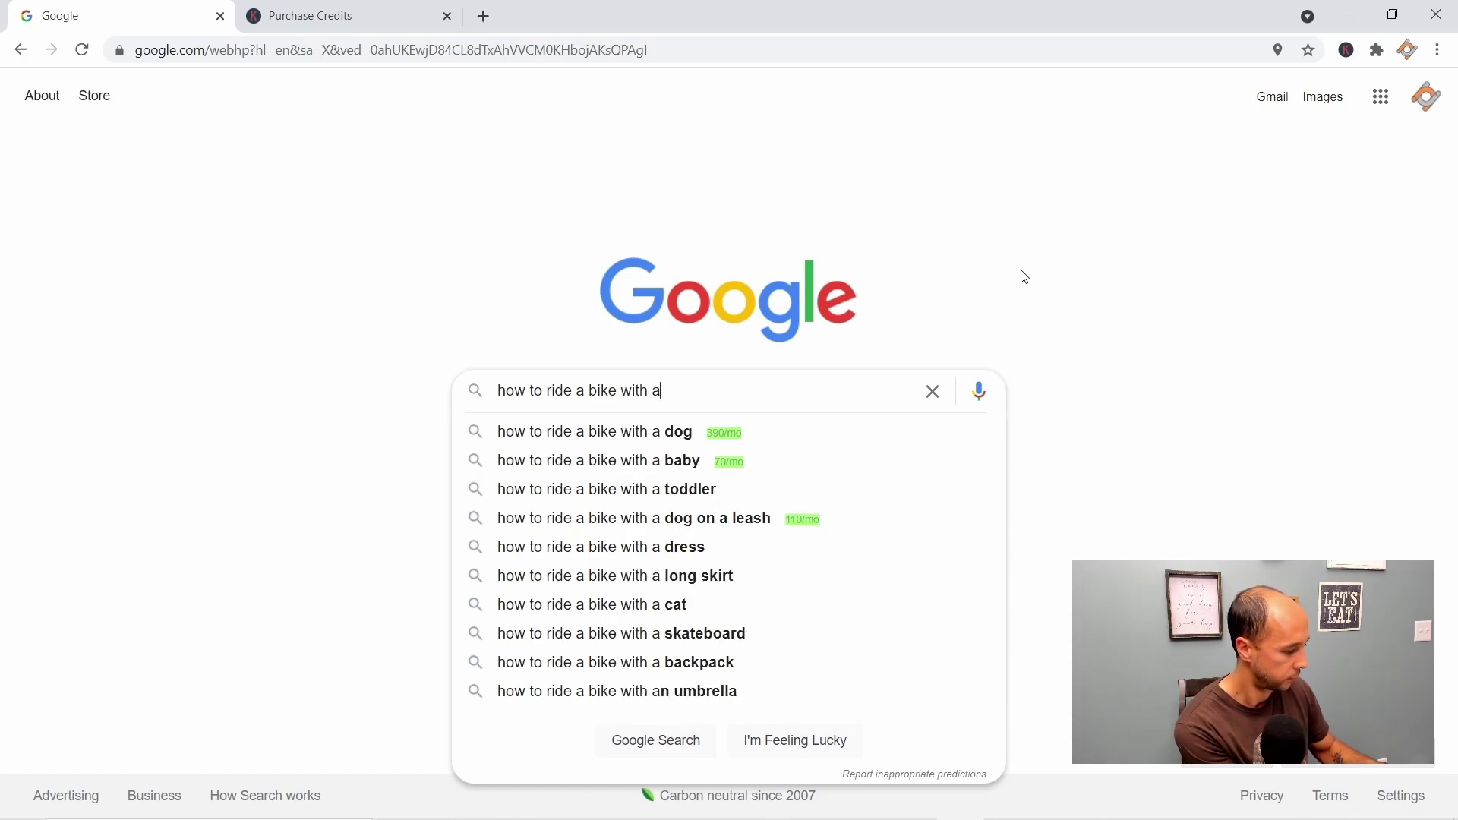
pyautogui.press('BackSpace')
pyautogui.write('b')
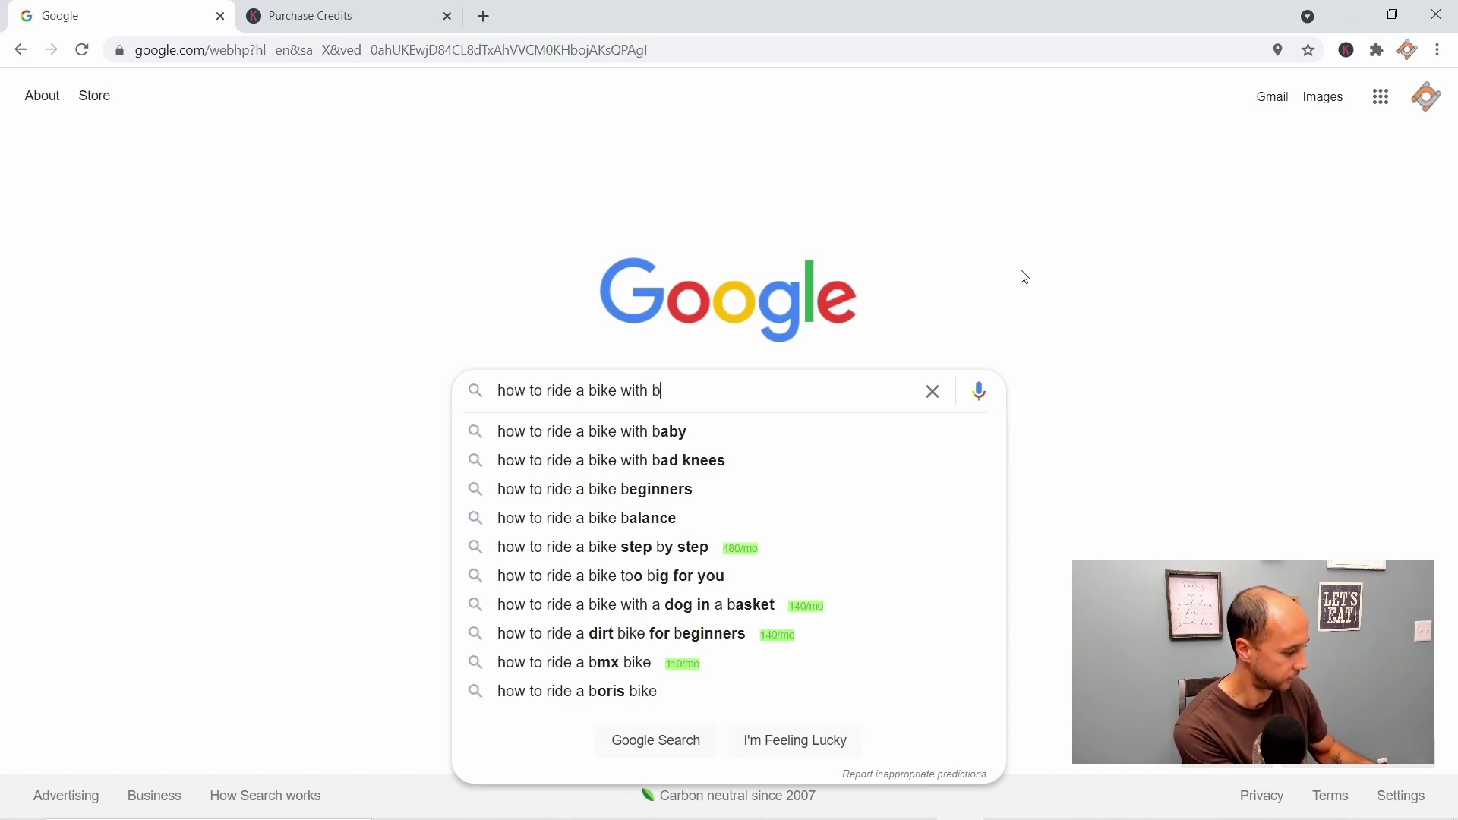
pyautogui.press('BackSpace')
pyautogui.write('c')
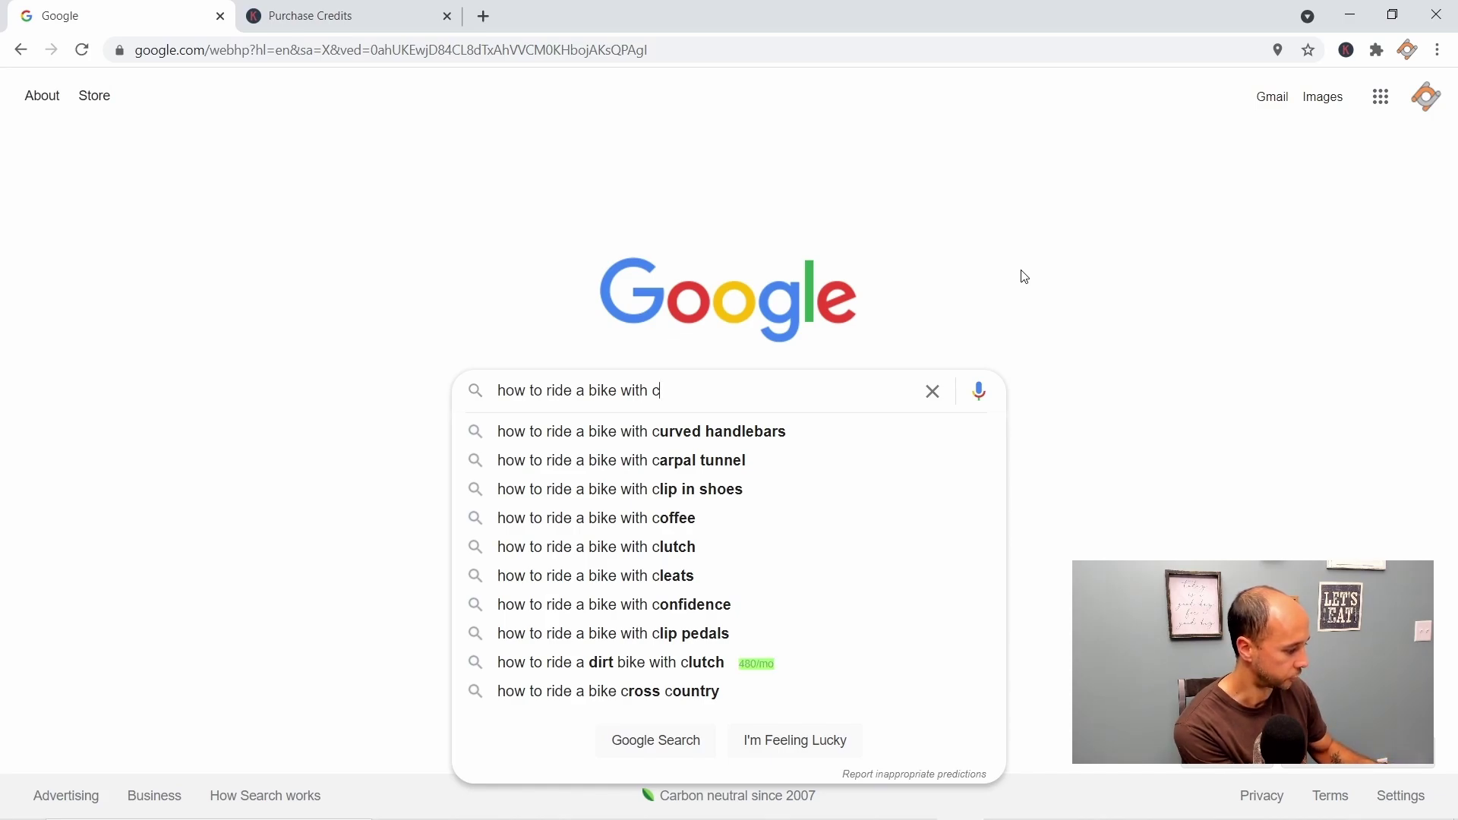
# - Remove the trailing letter and change "with" to "without" to check the suggestions for "how to ride a bike without"
pyautogui.press('BackSpace')
pyautogui.press('BackSpace')
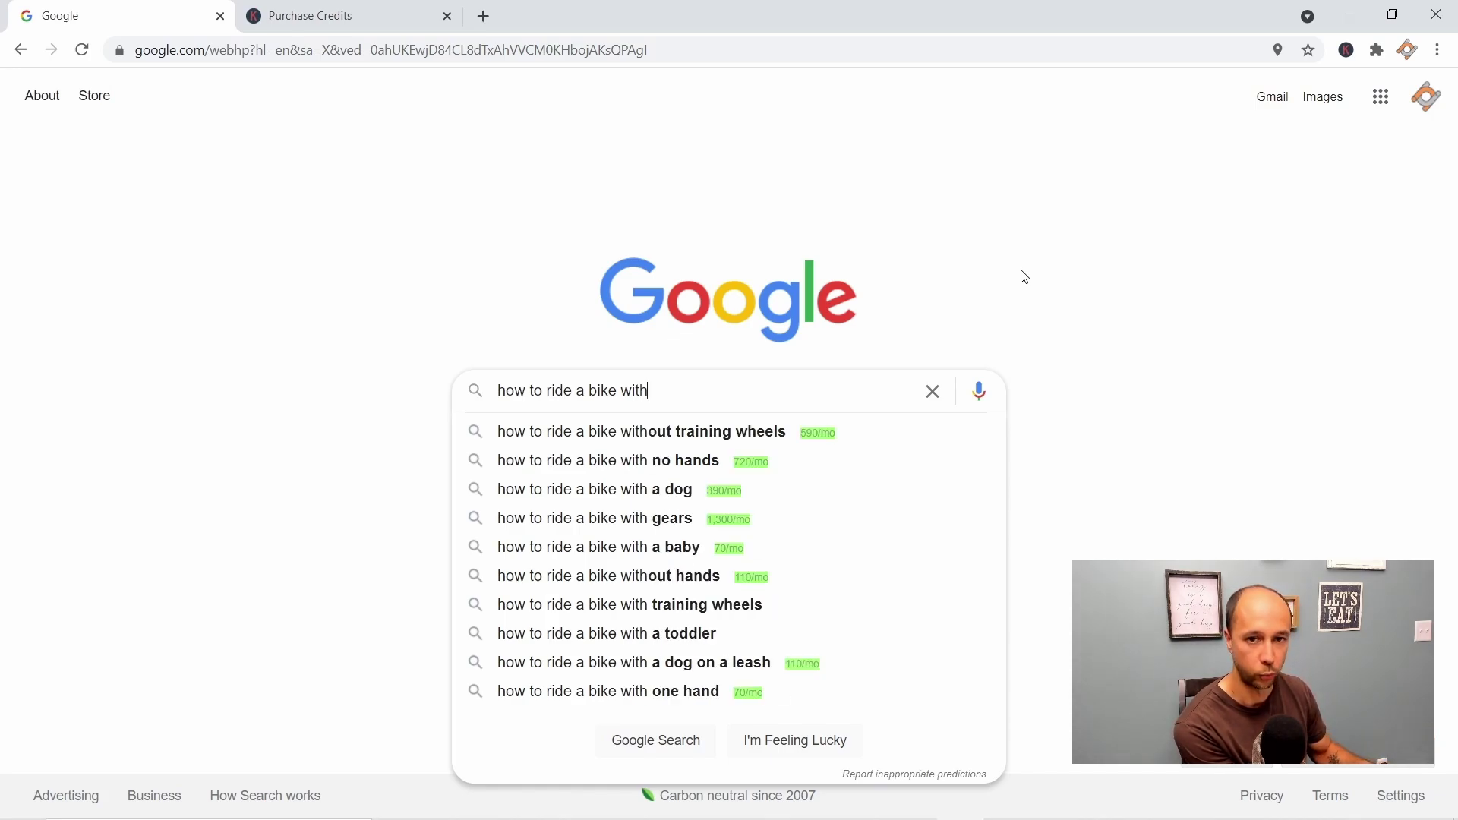
pyautogui.write('out')
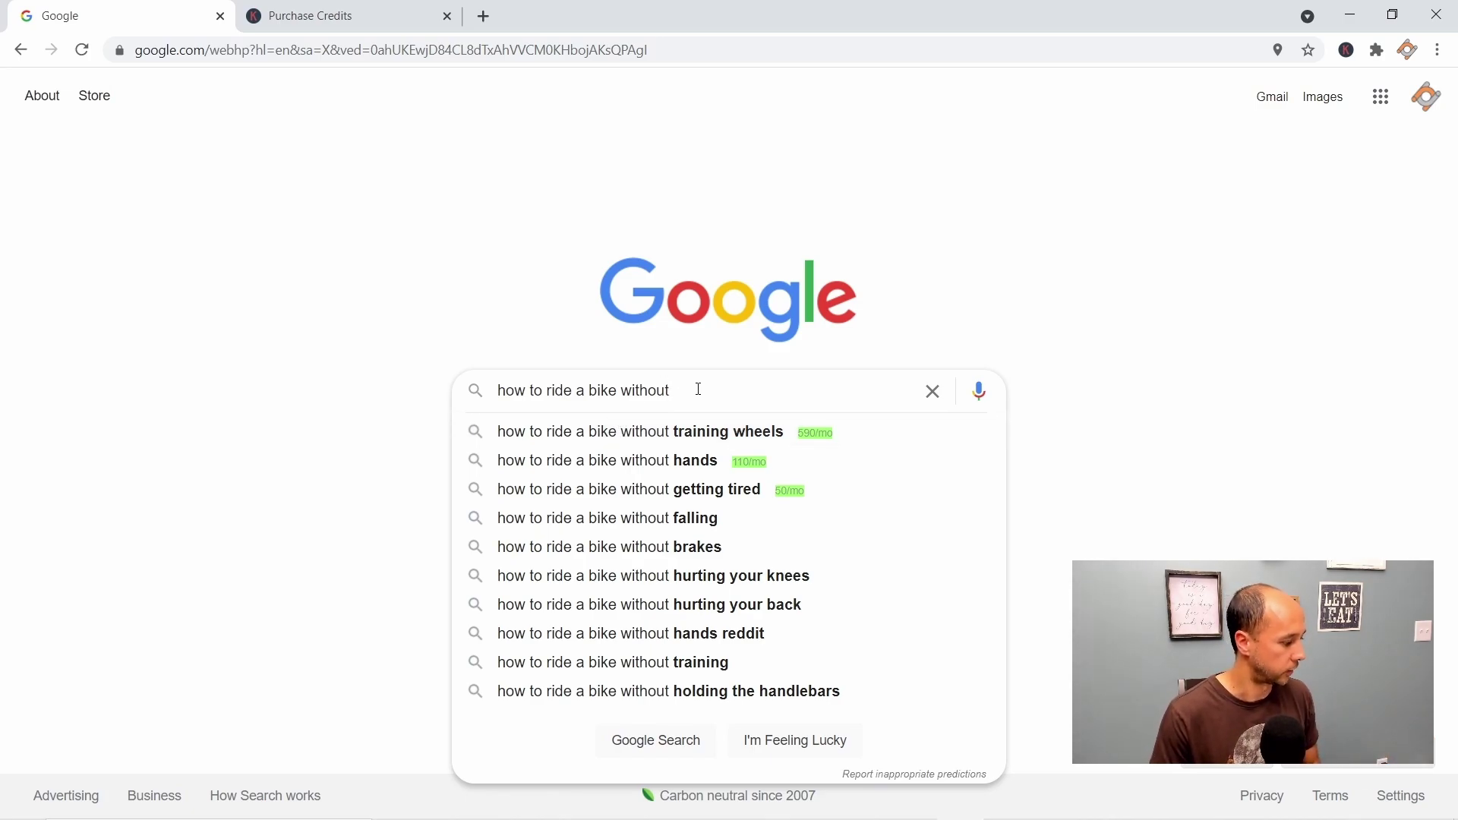
# - Replace the query with "how to bike faster" and insert the letter "a" between "how to" and "bike"
pyautogui.moveTo(699, 389); pyautogui.dragTo(434, 407)
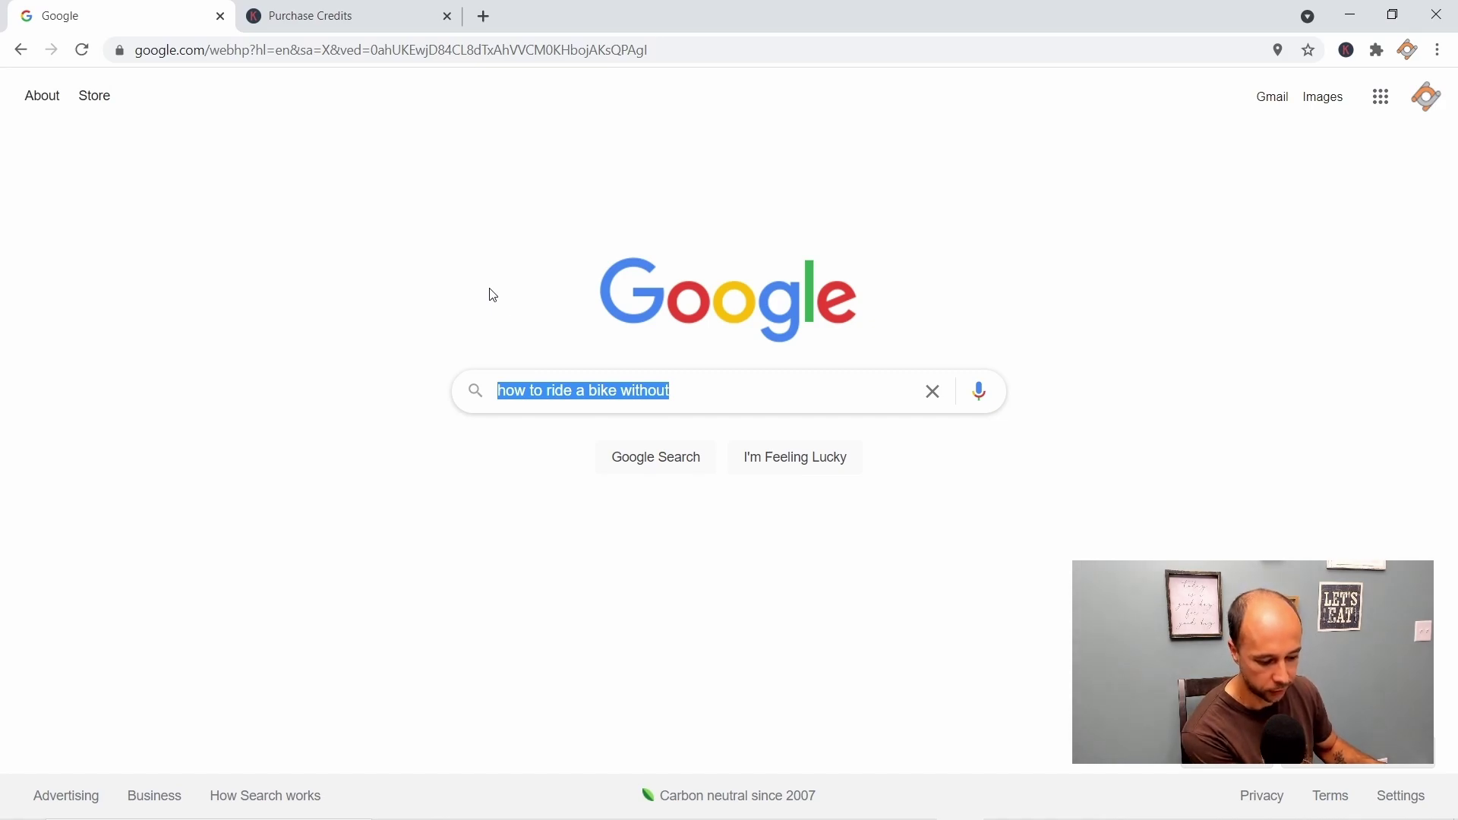
pyautogui.write('h')
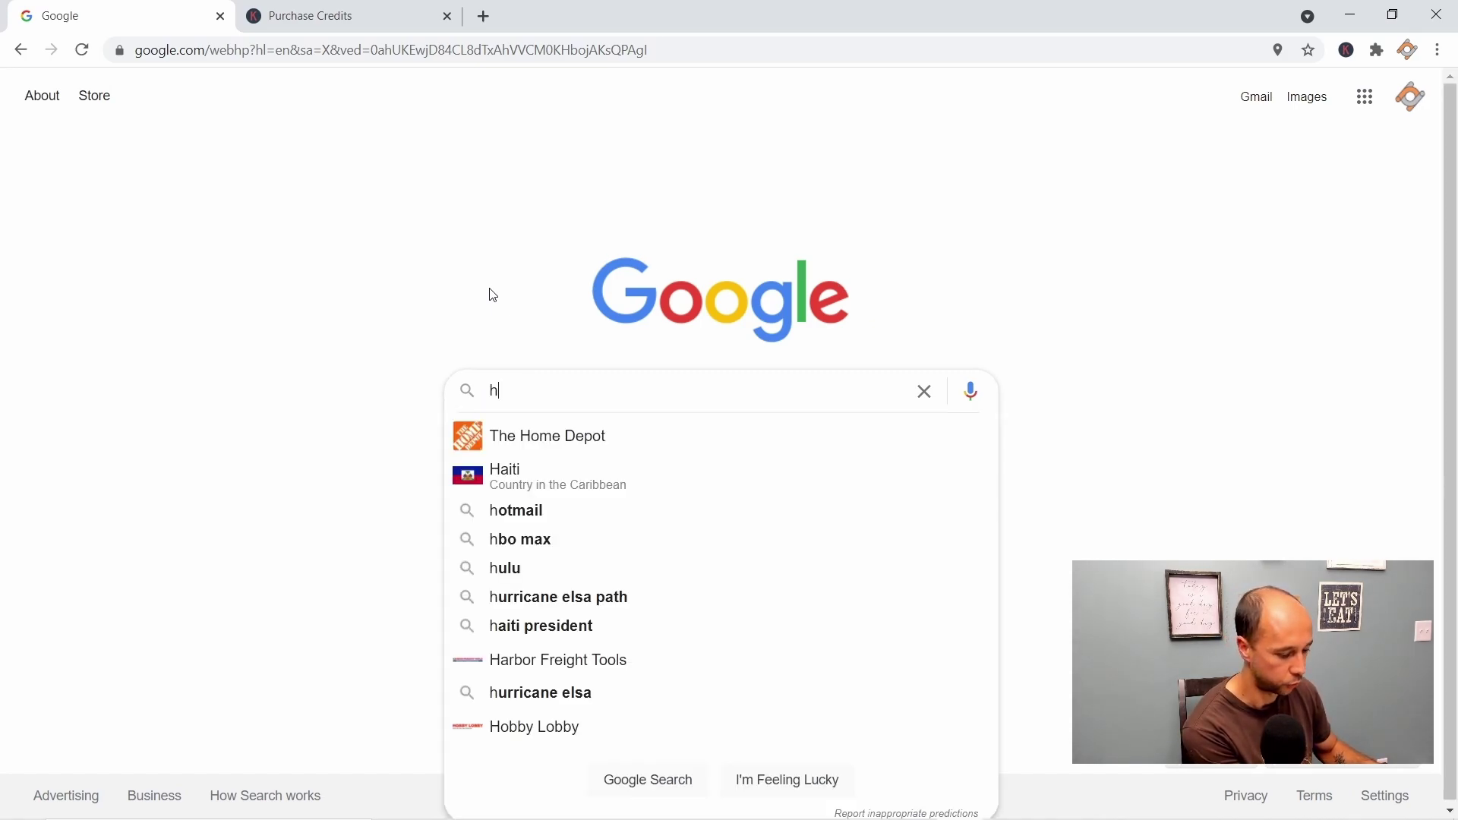
pyautogui.write('ow to bike faster')
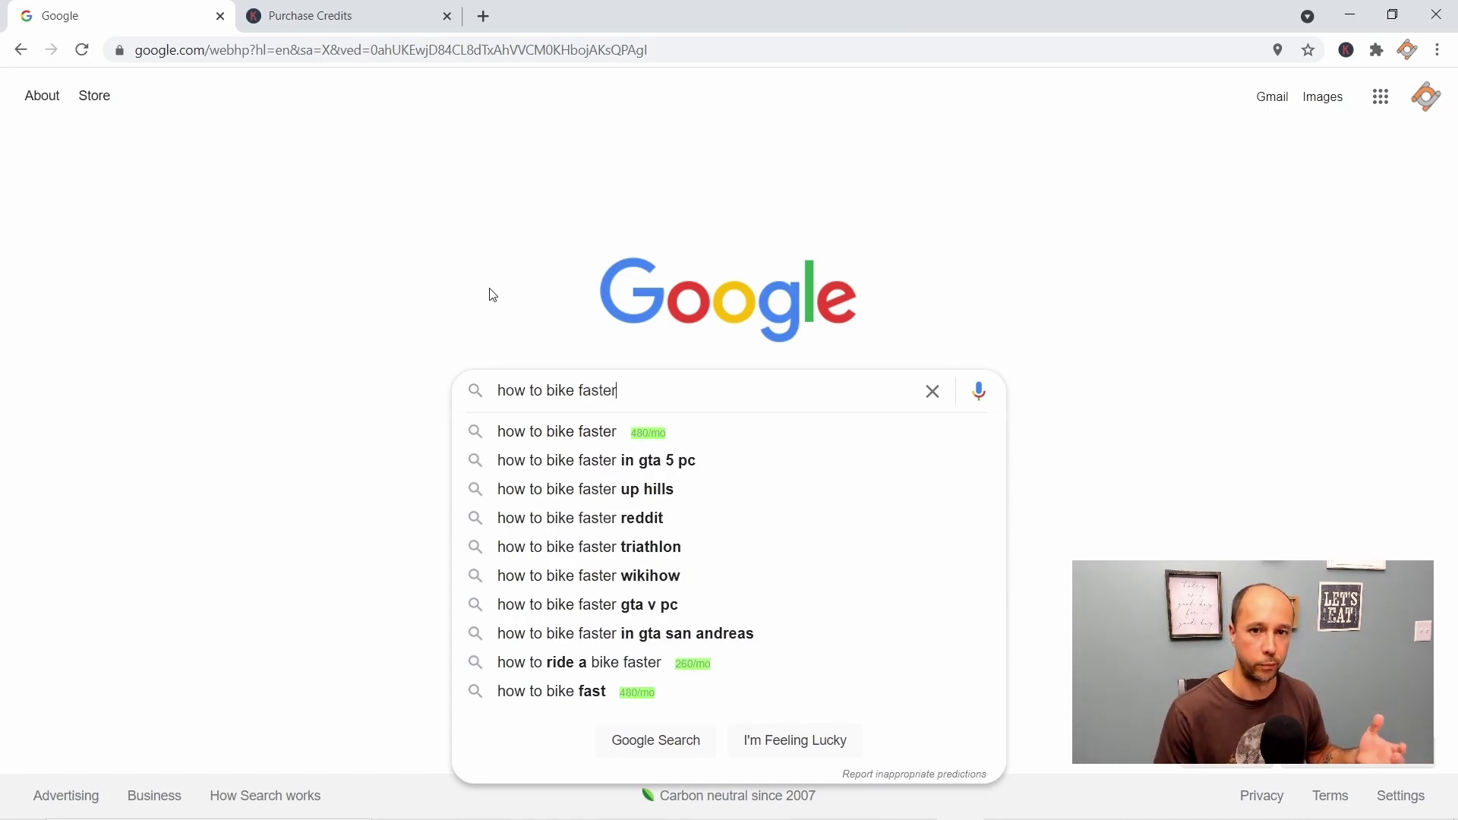
pyautogui.click(544, 391)
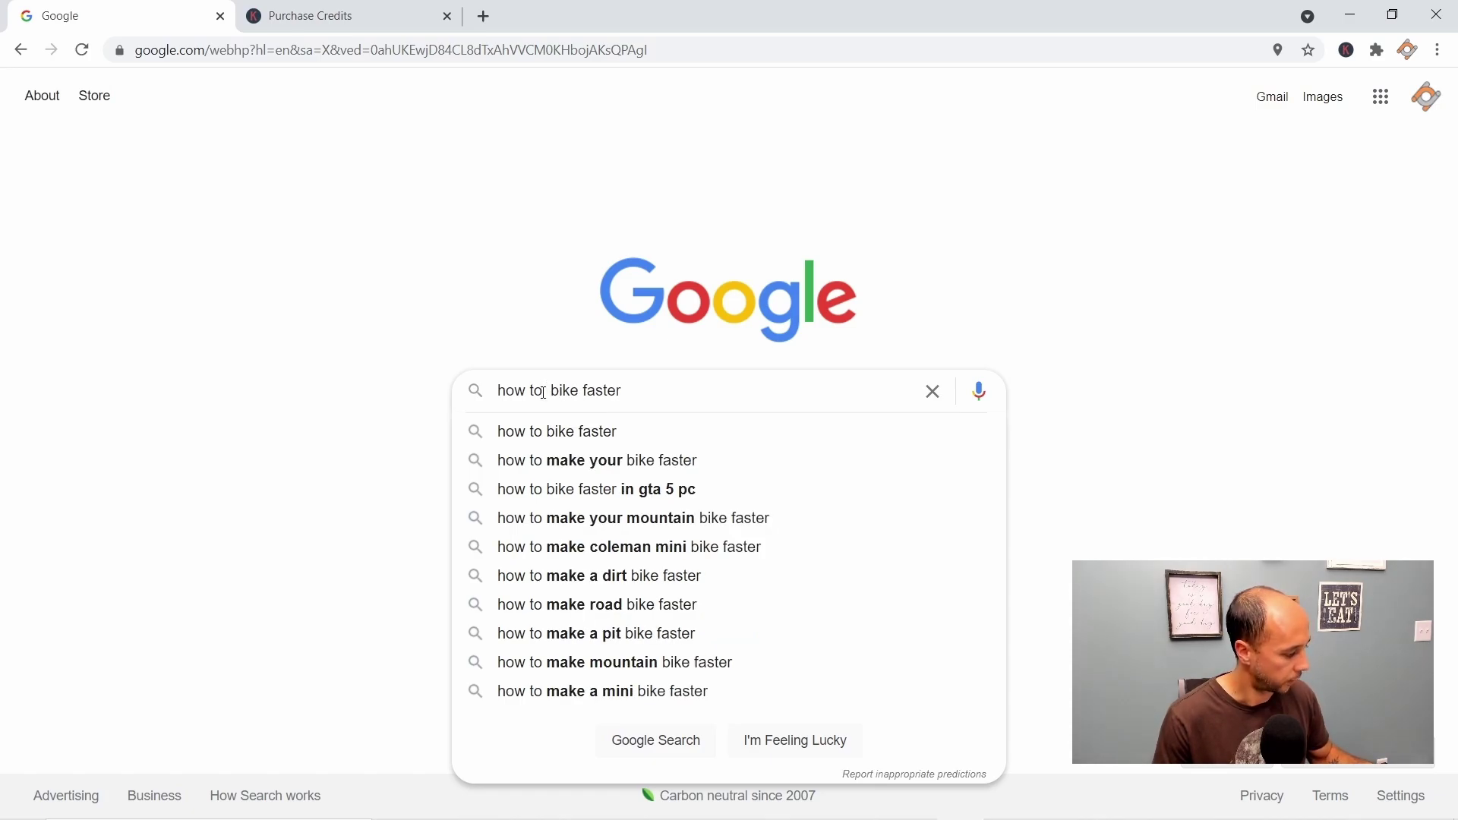
pyautogui.write('a')
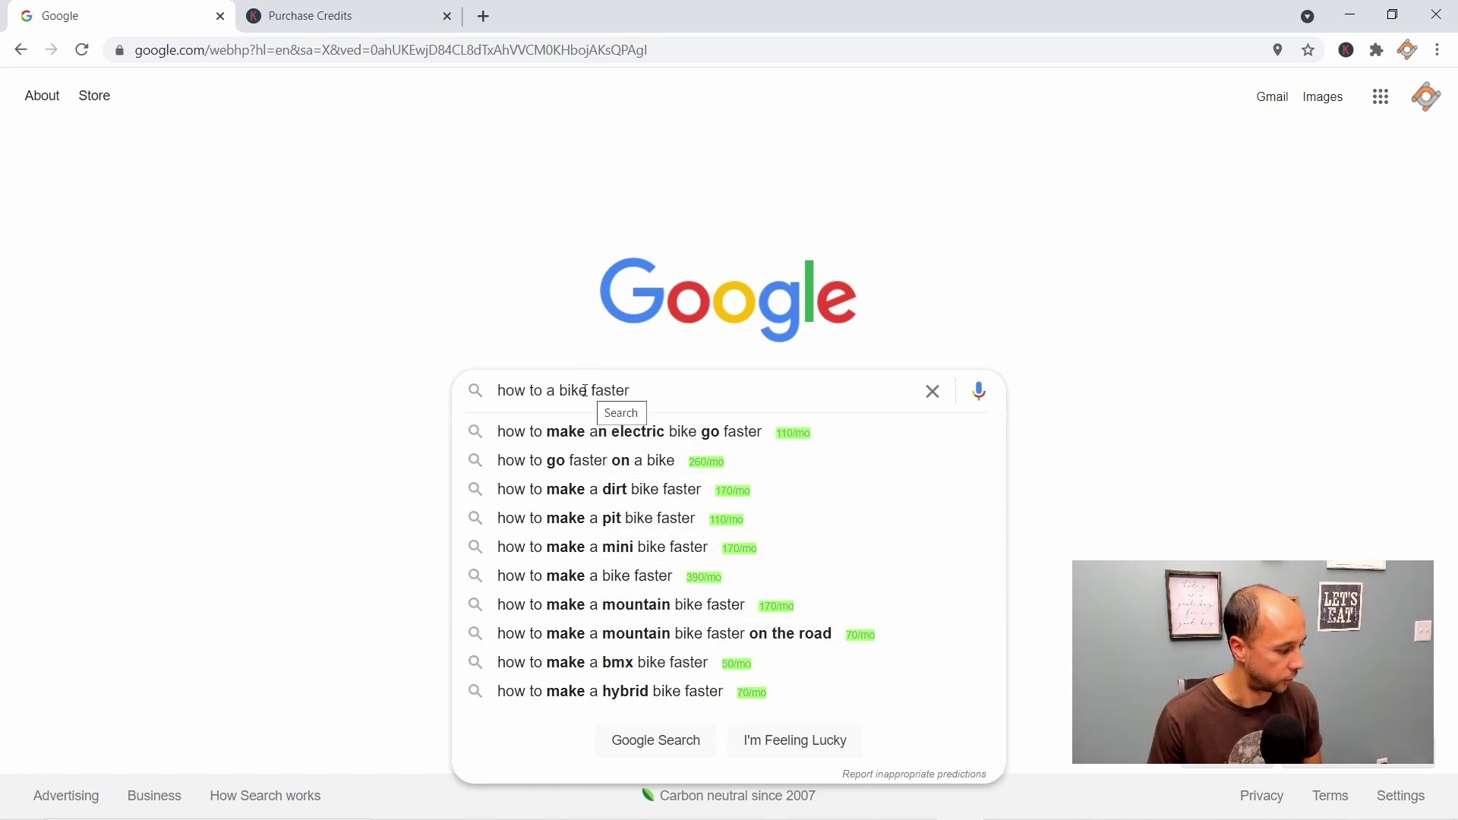
# - Delete "faster" from the query and re-enter the "a" before "bike" to check the mid-phrase suggestions for "how to a bike"
pyautogui.moveTo(588, 392); pyautogui.dragTo(660, 391)
pyautogui.press('BackSpace')
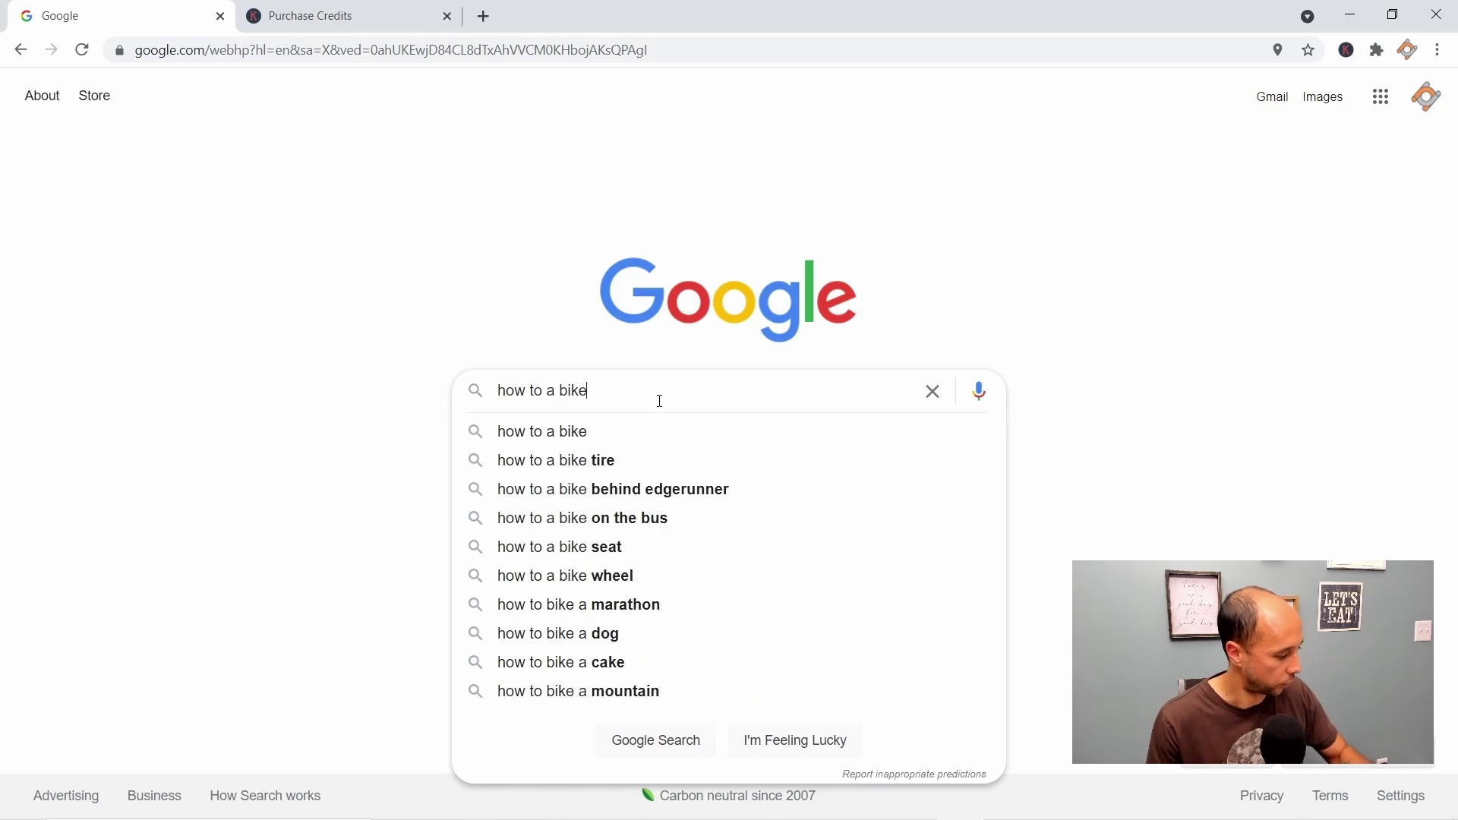
pyautogui.click(555, 392)
pyautogui.press('BackSpace')
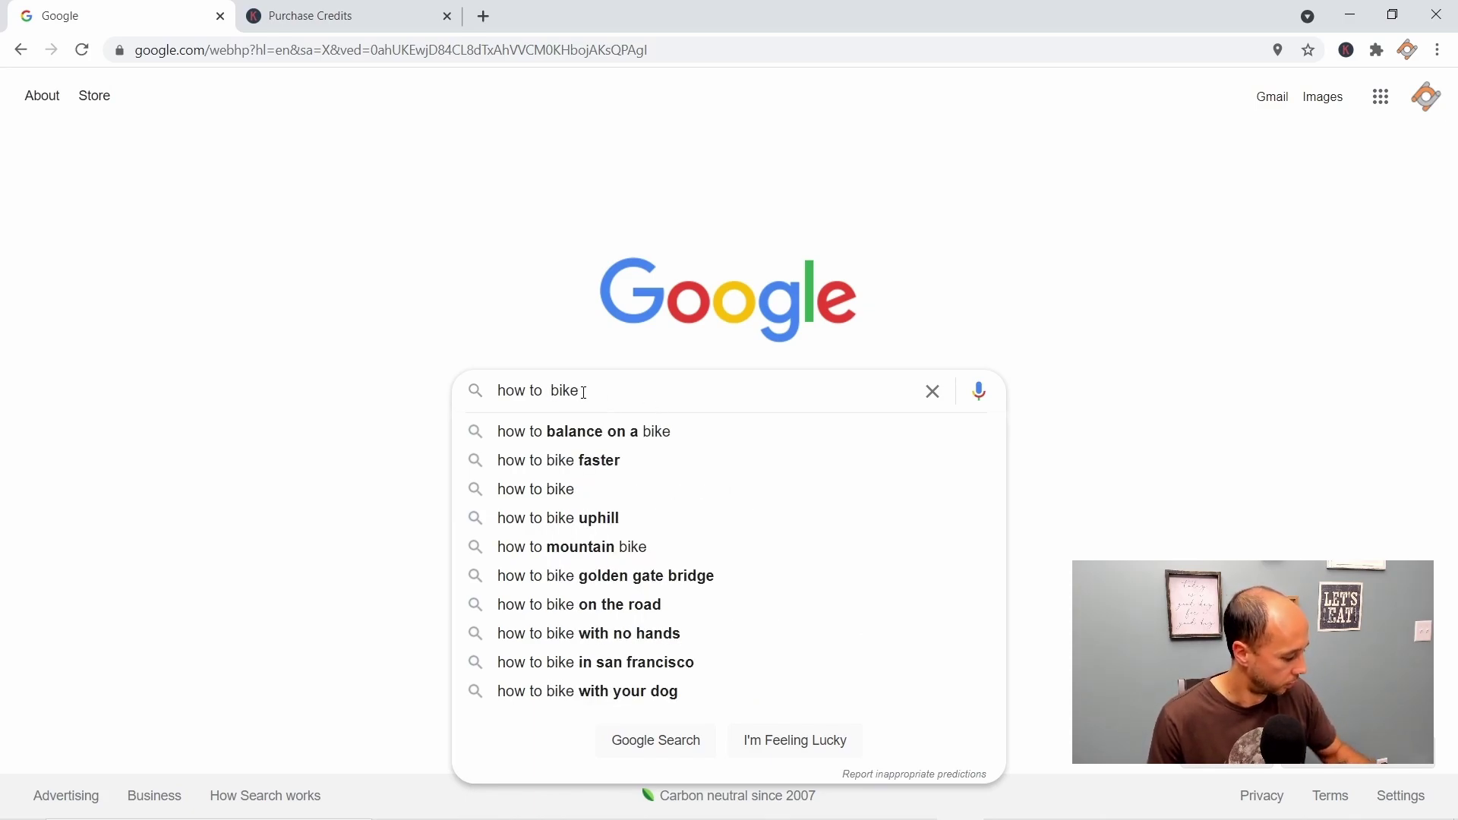
pyautogui.write('a')
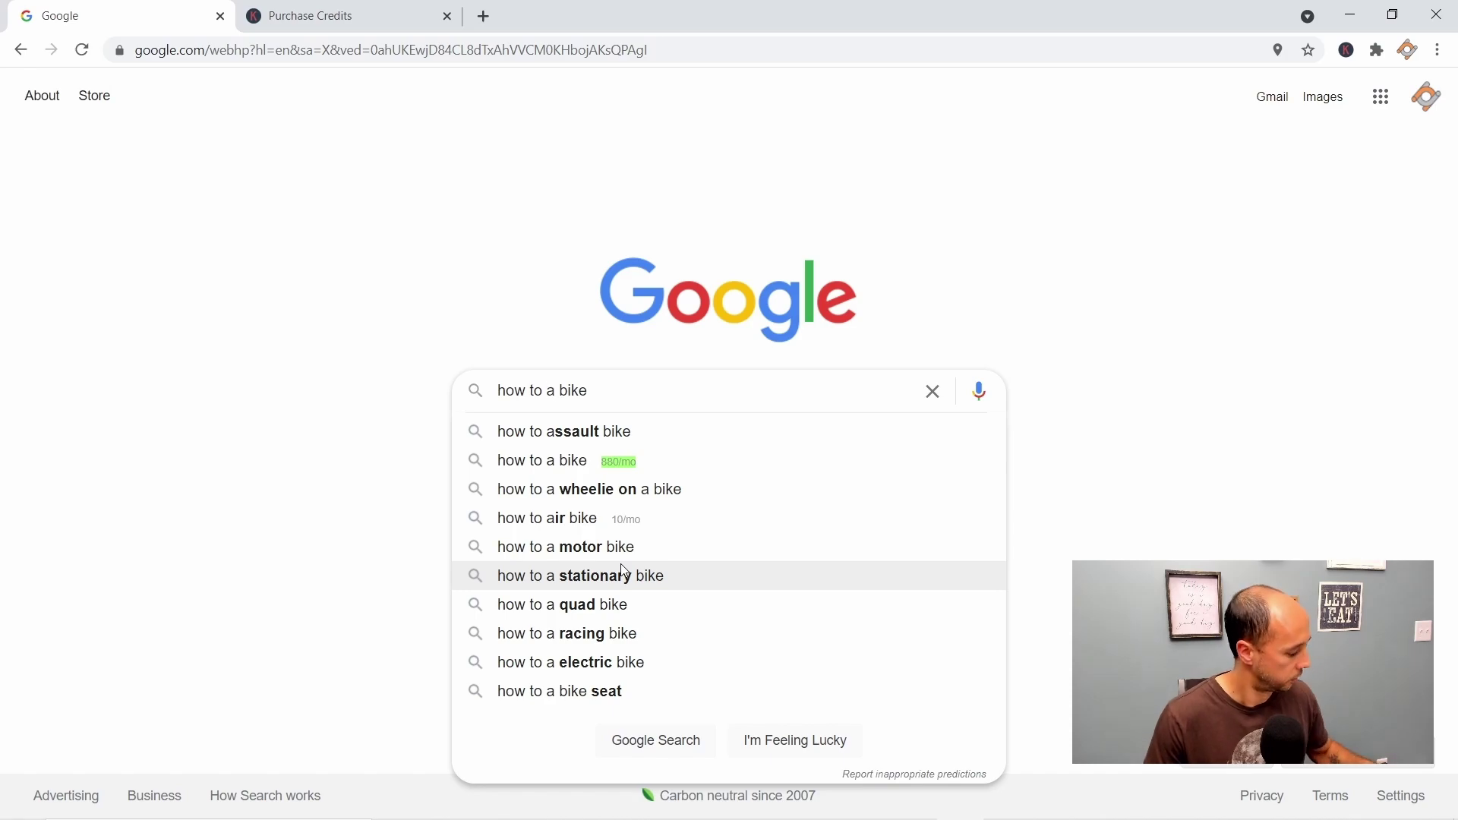
# - Replace the query with "how to put on a bike" to get its autocomplete suggestions
pyautogui.hotkey('ctrl', 'a')
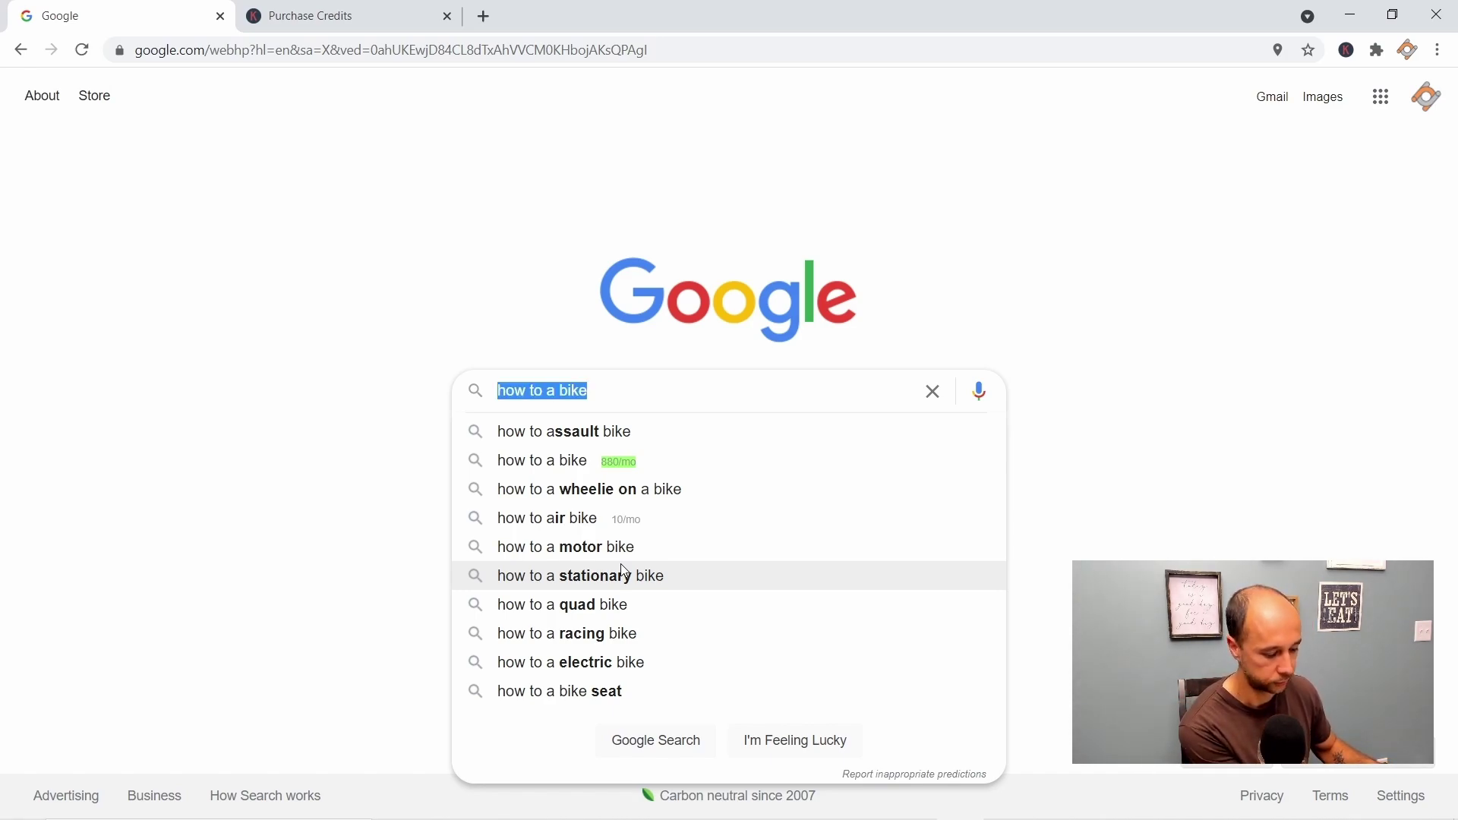
pyautogui.write('how to')
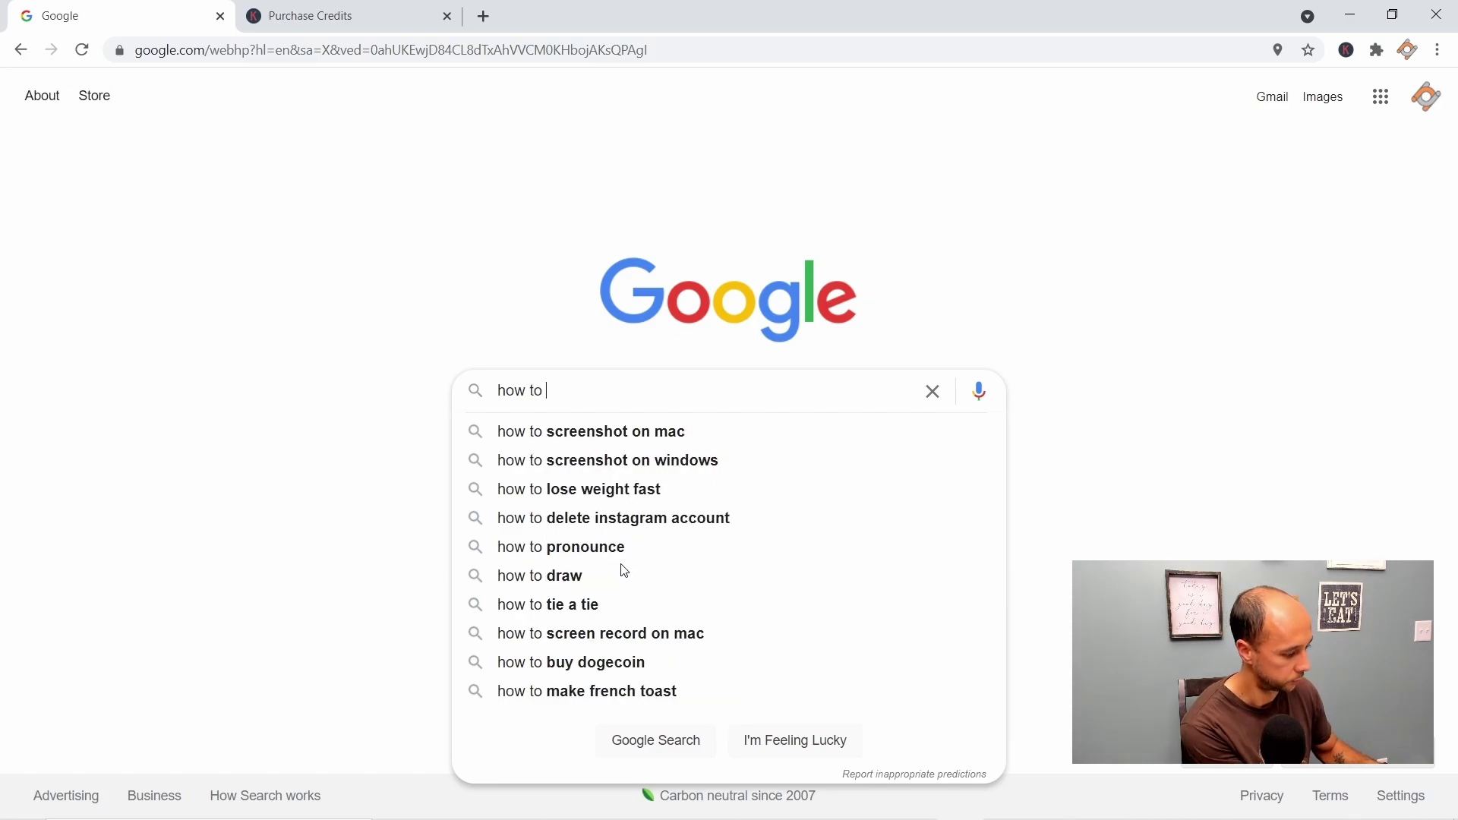
pyautogui.write(' put ')
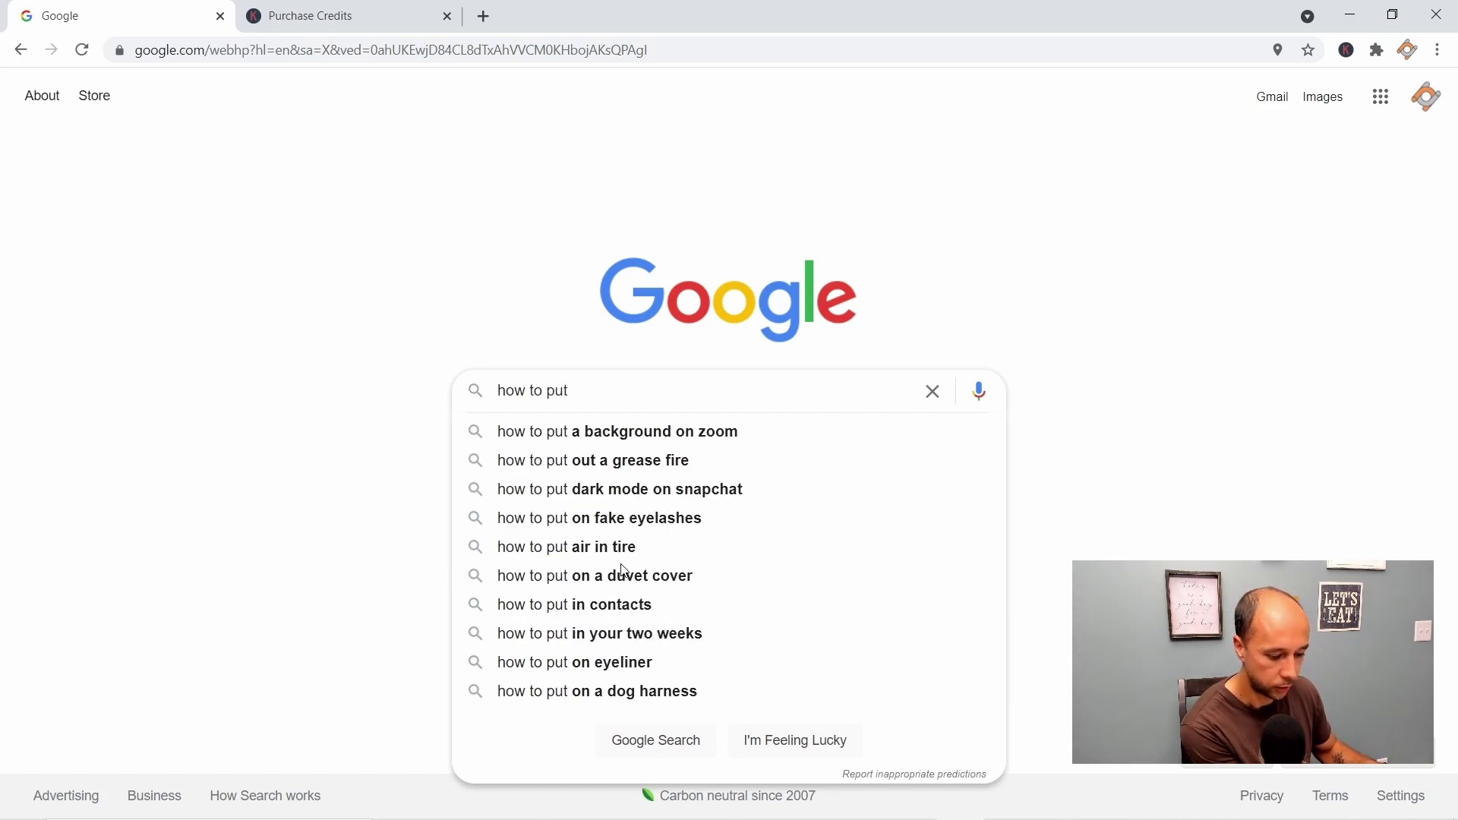
pyautogui.write('on a bike')
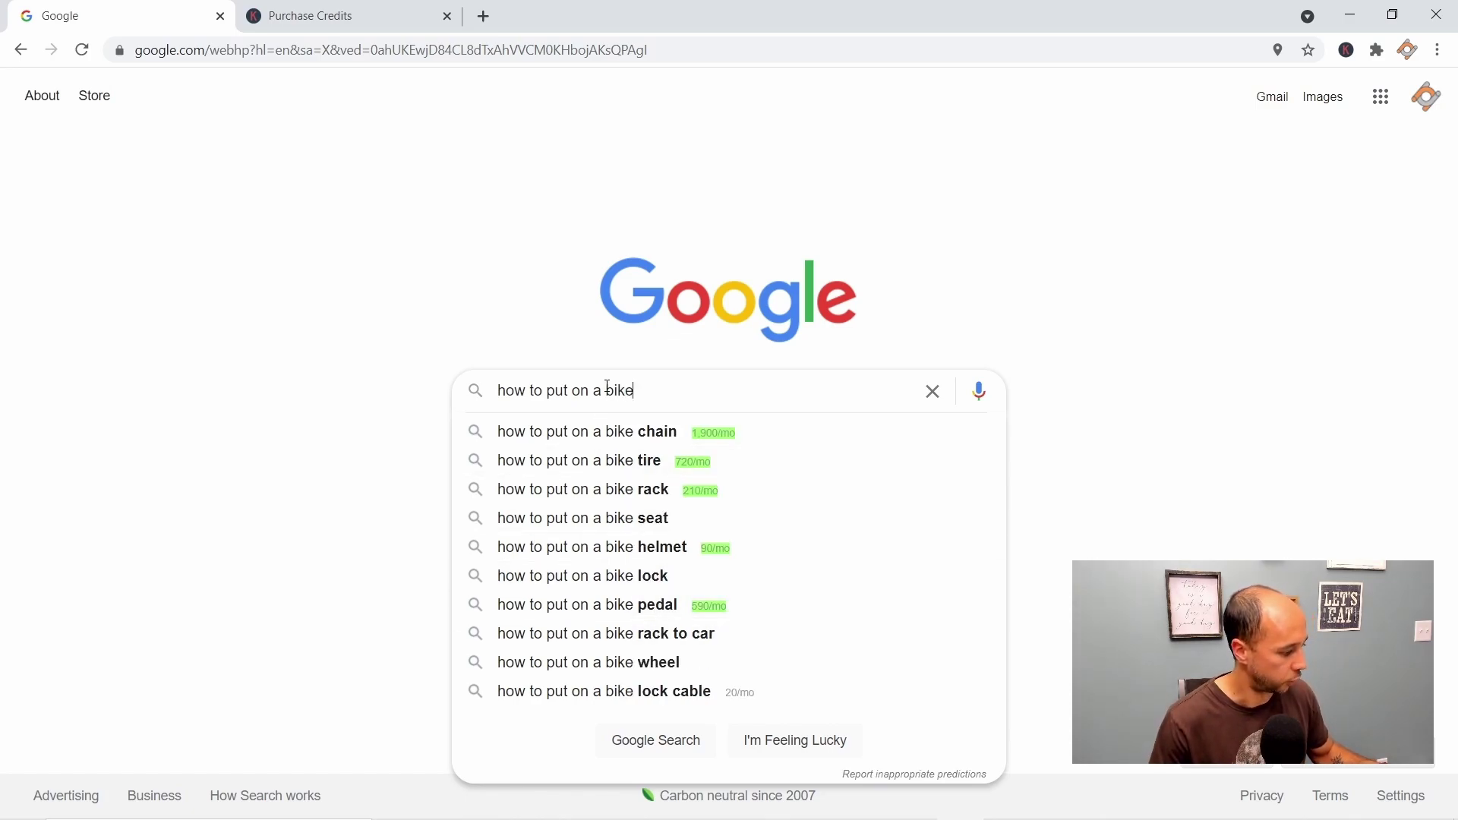
# - Check the suggestions with "a", "b" and "c" inserted in turn between "how to put" and "on a bike"
pyautogui.click(569, 394)
pyautogui.write('a')
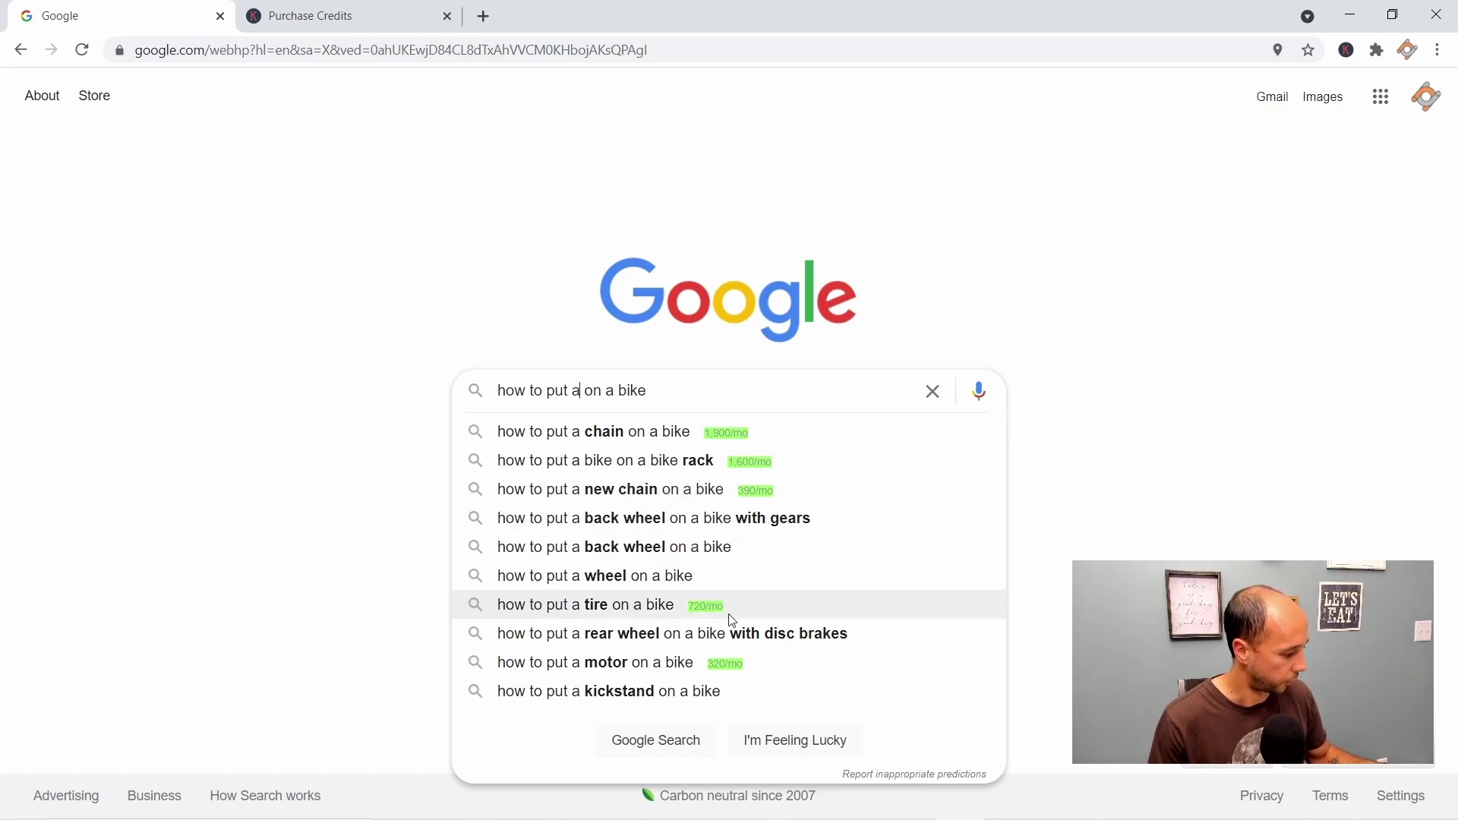
pyautogui.press('BackSpace')
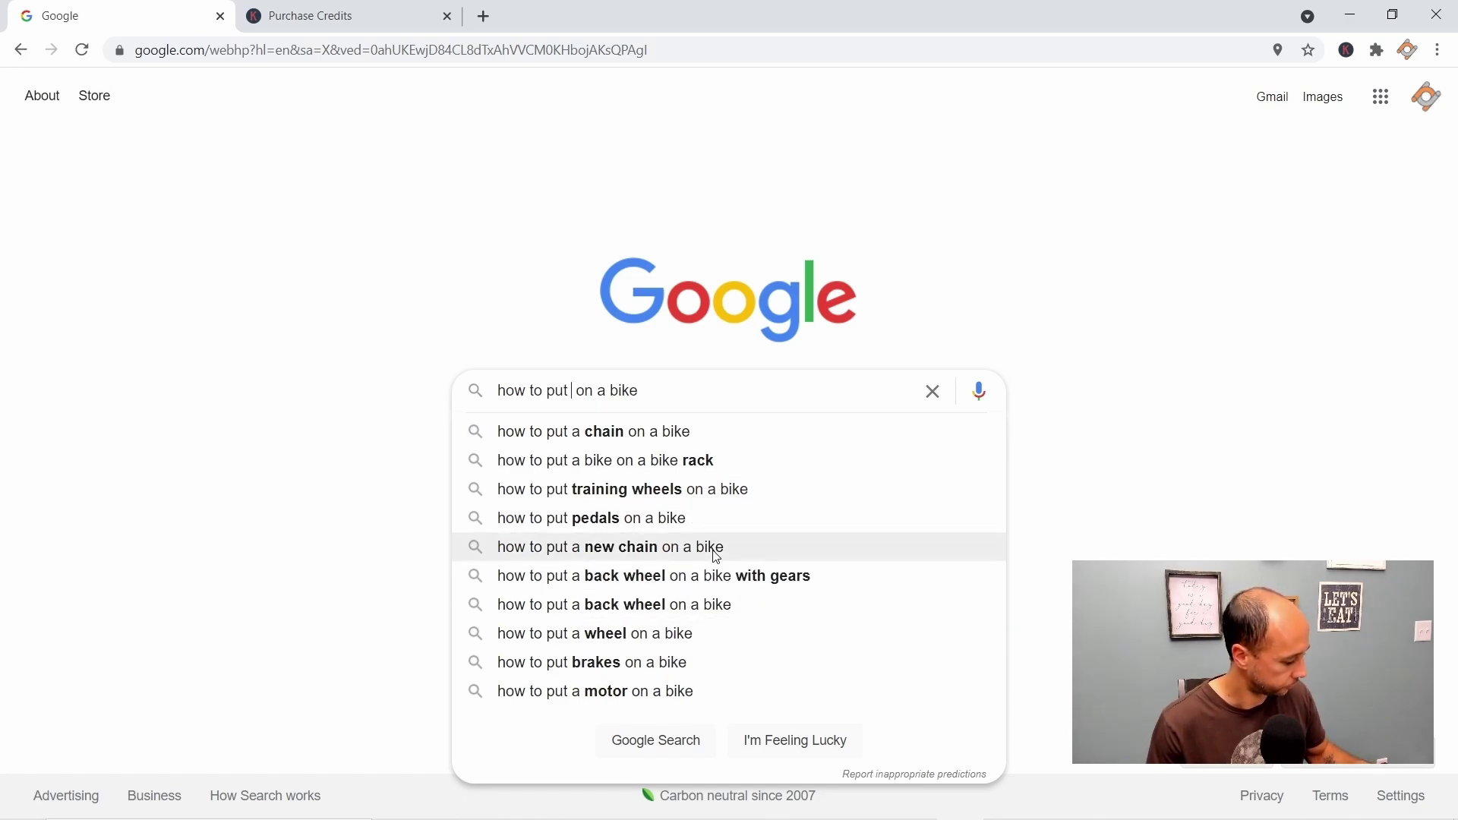
pyautogui.write('b')
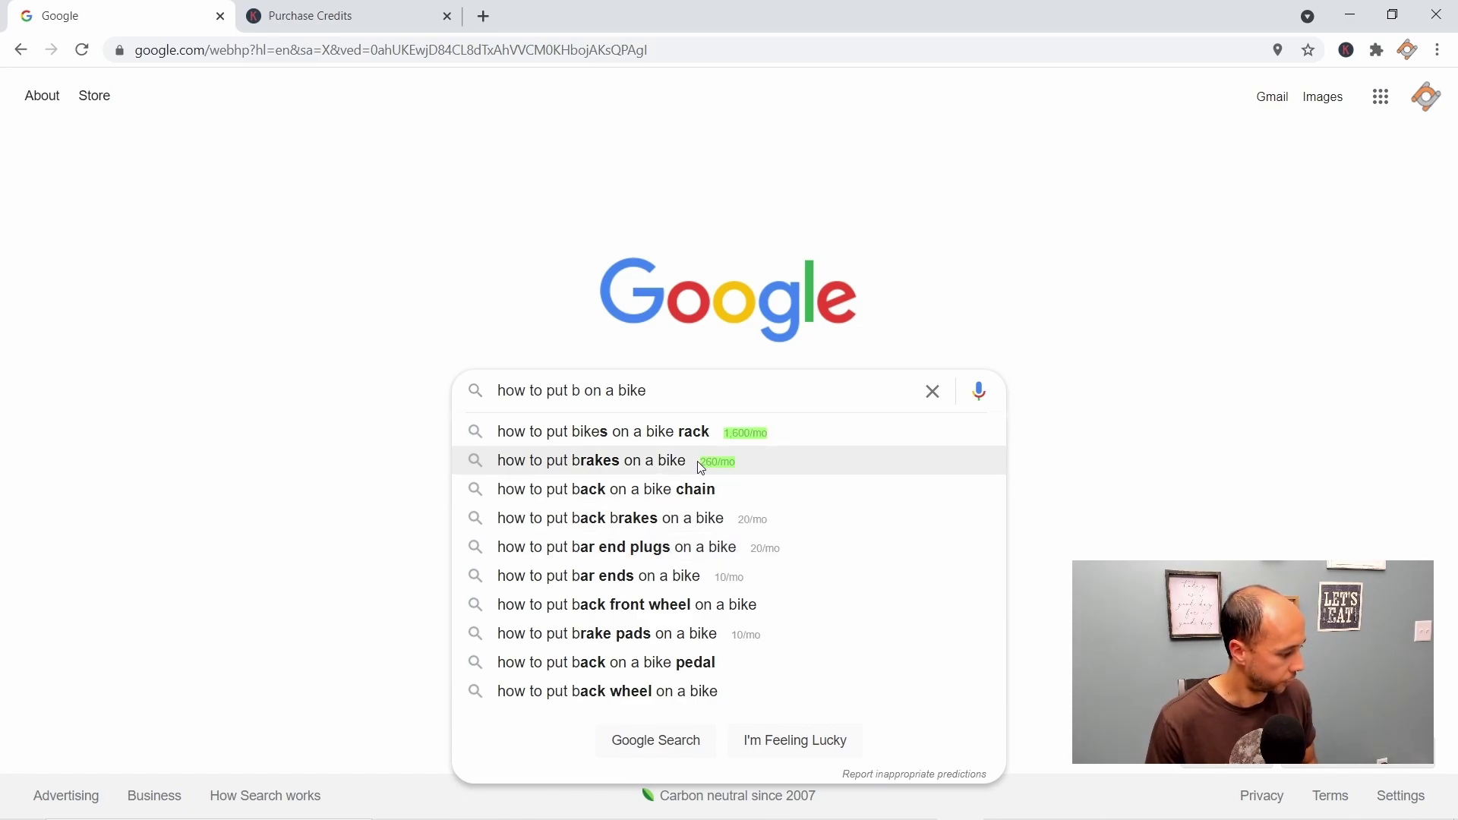
pyautogui.press('BackSpace')
pyautogui.write('c')
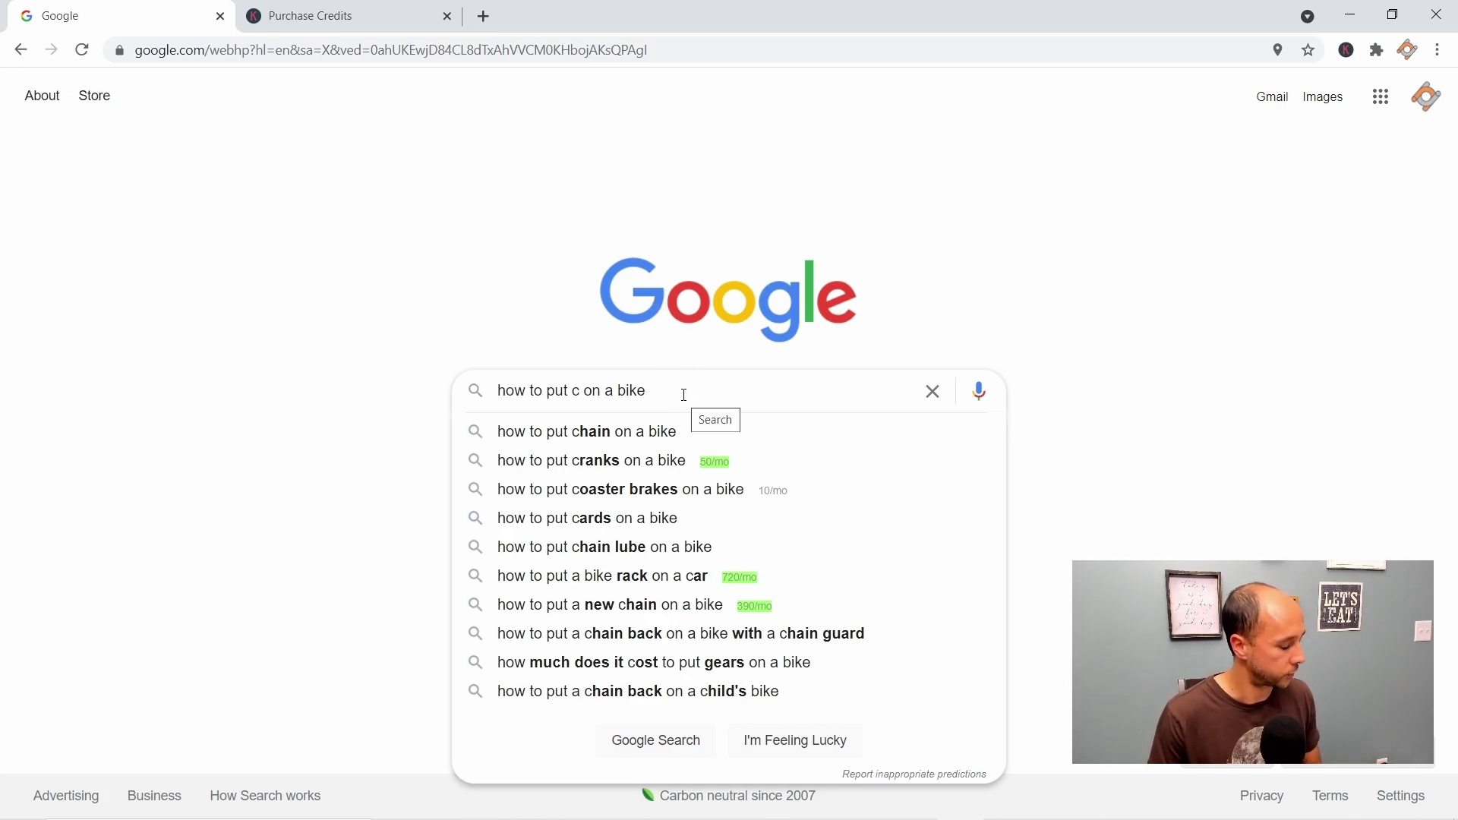
# - Replace the query with "how to clean a boat" to check its autocomplete suggestions
pyautogui.moveTo(687, 391); pyautogui.dragTo(407, 398)
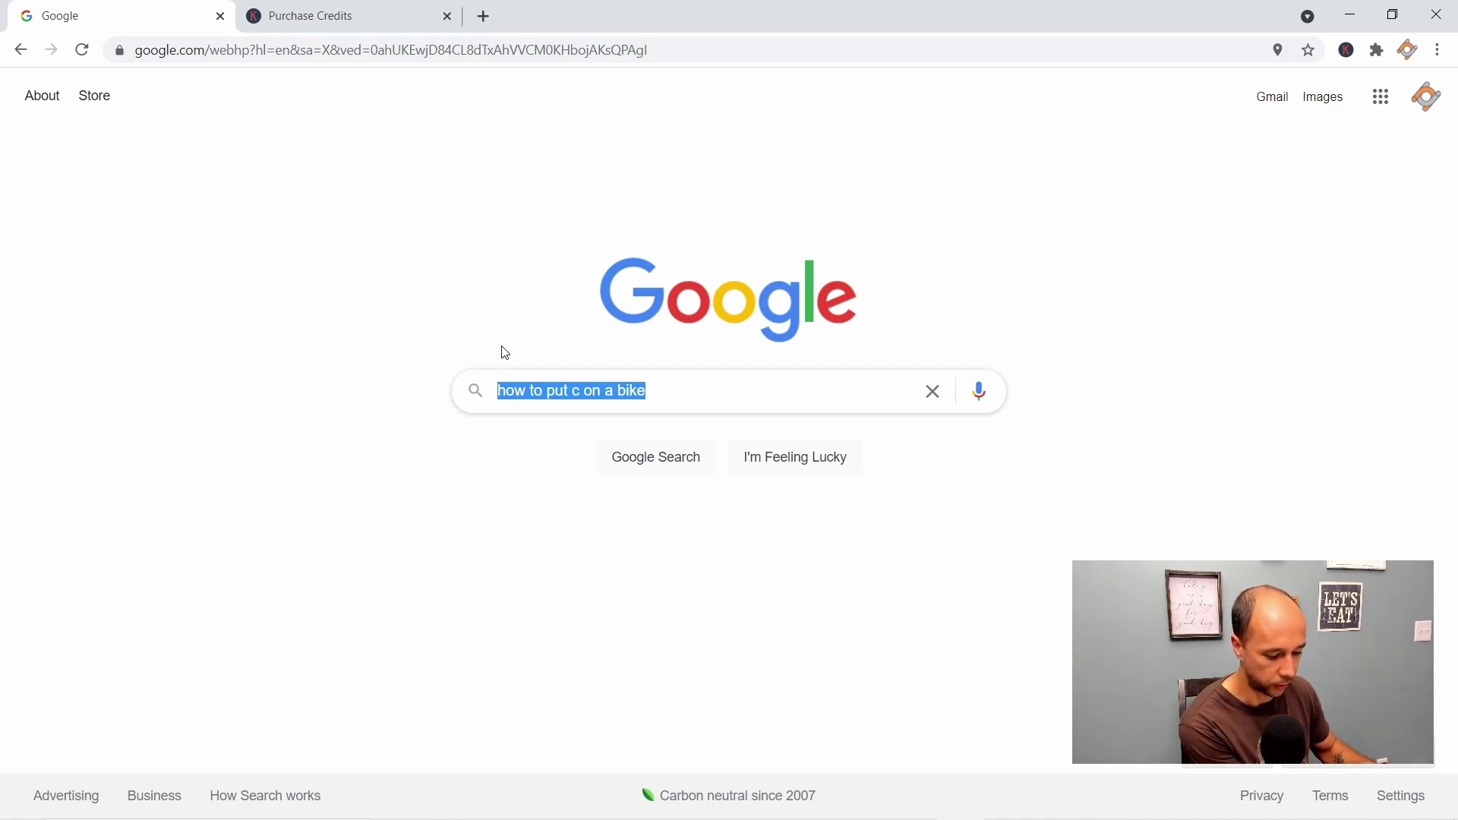
pyautogui.write('how to clean ')
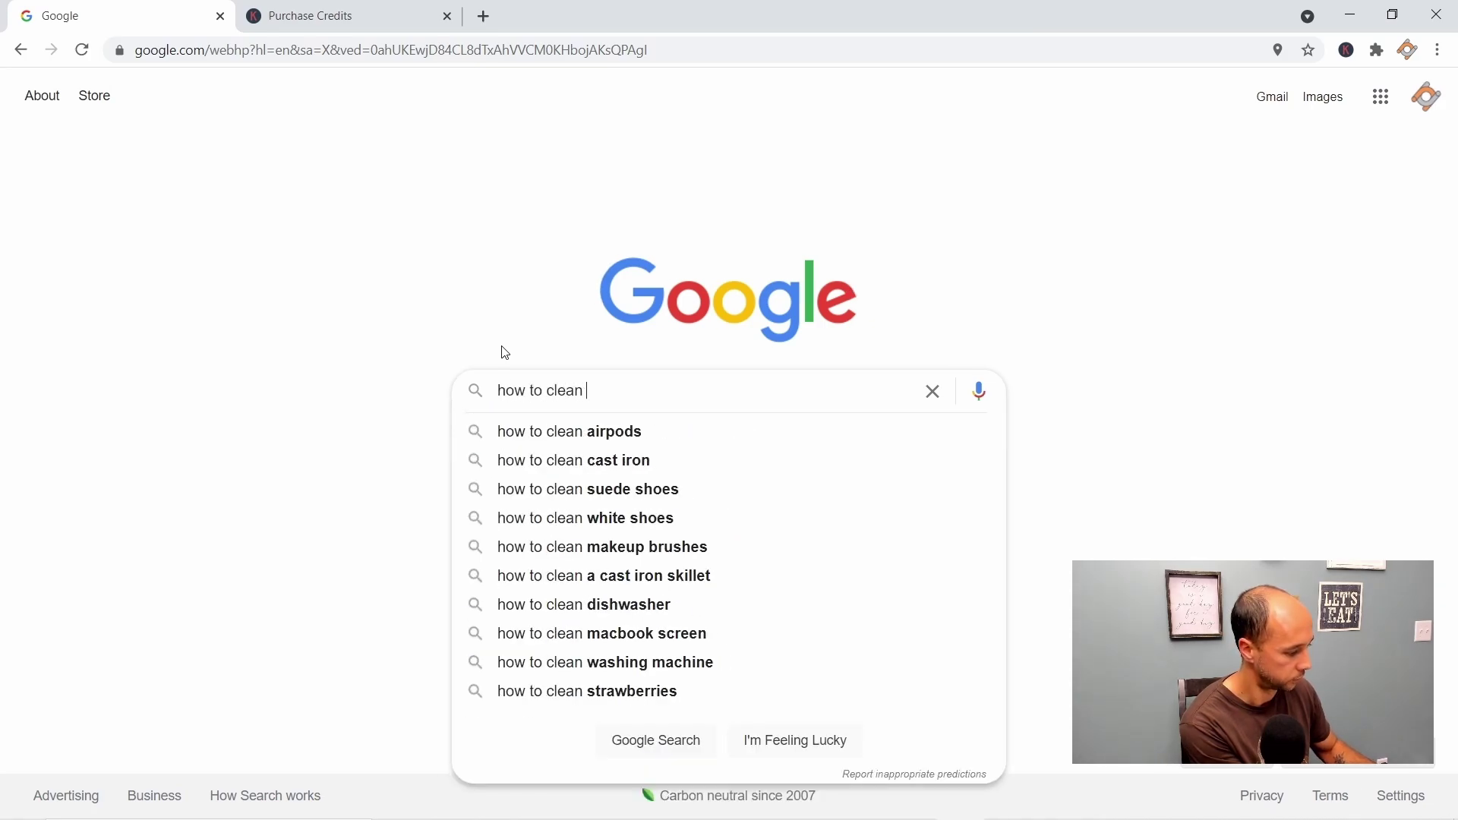
pyautogui.write('a boat')
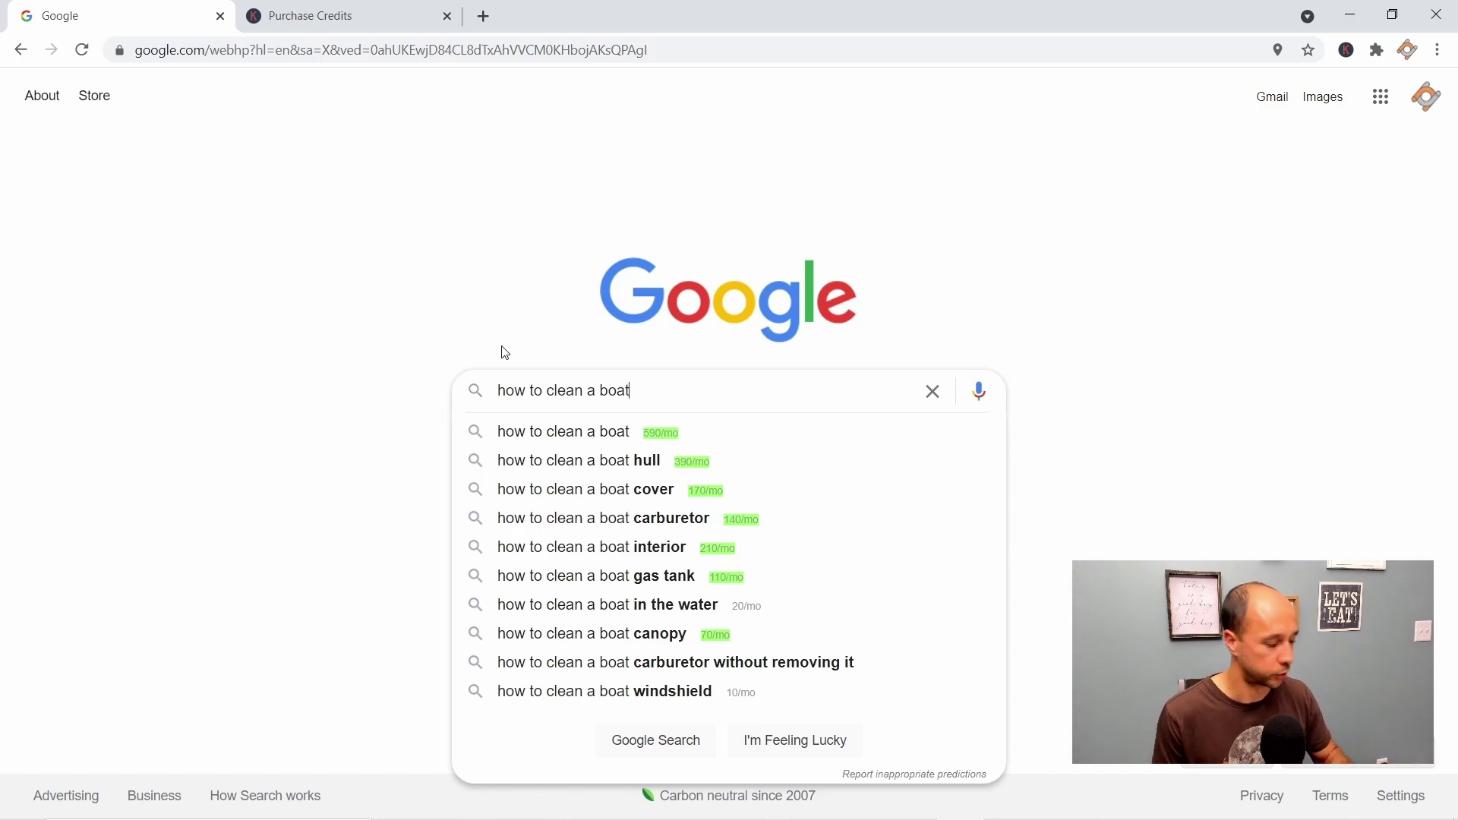
# - Run the search for "how to clean a boat" and examine its trend data, related, people-also-search-for and long-tail keyword lists
pyautogui.press('Return')
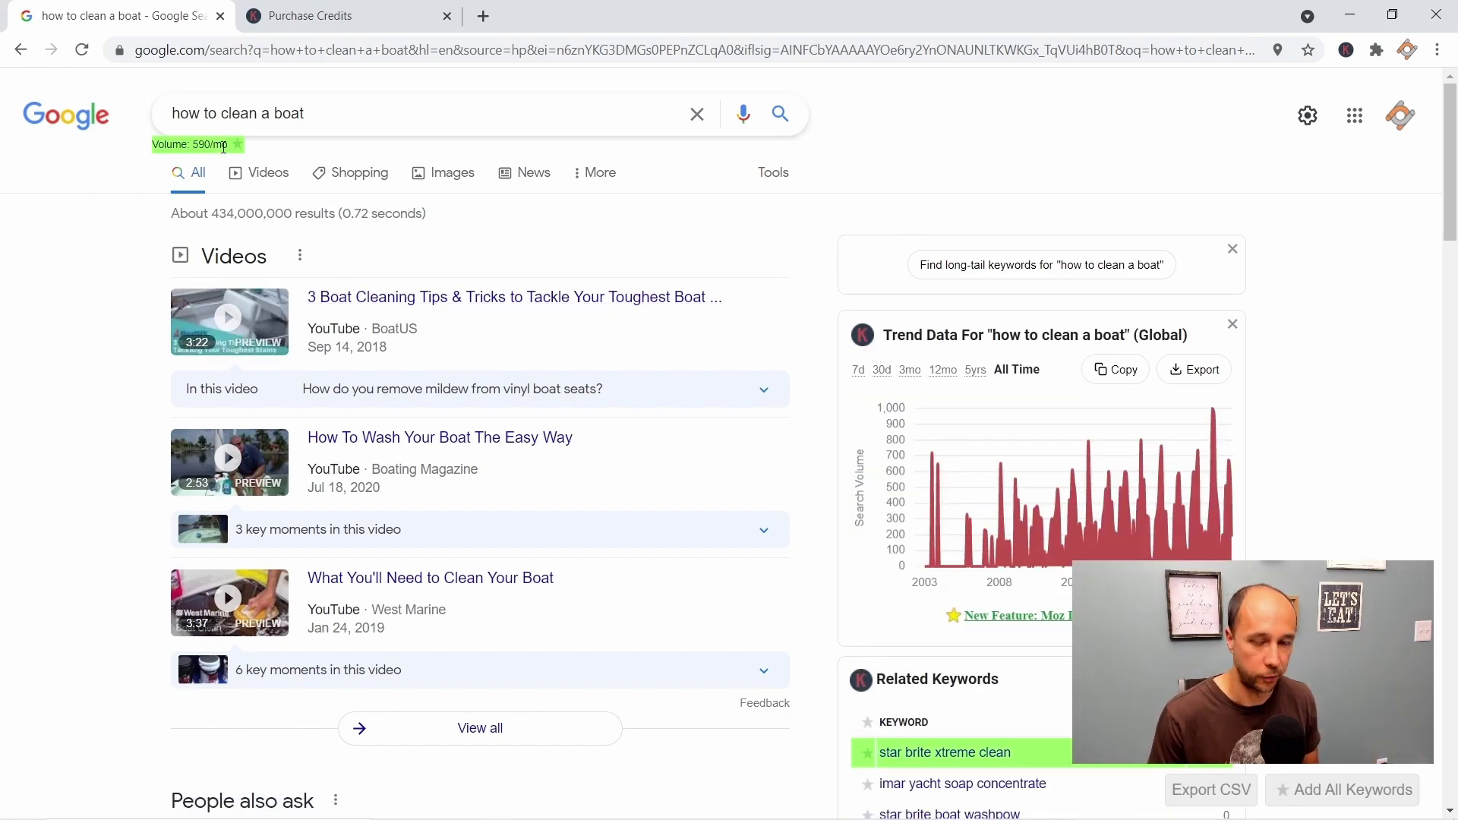
pyautogui.scroll(-4, 869, 364)
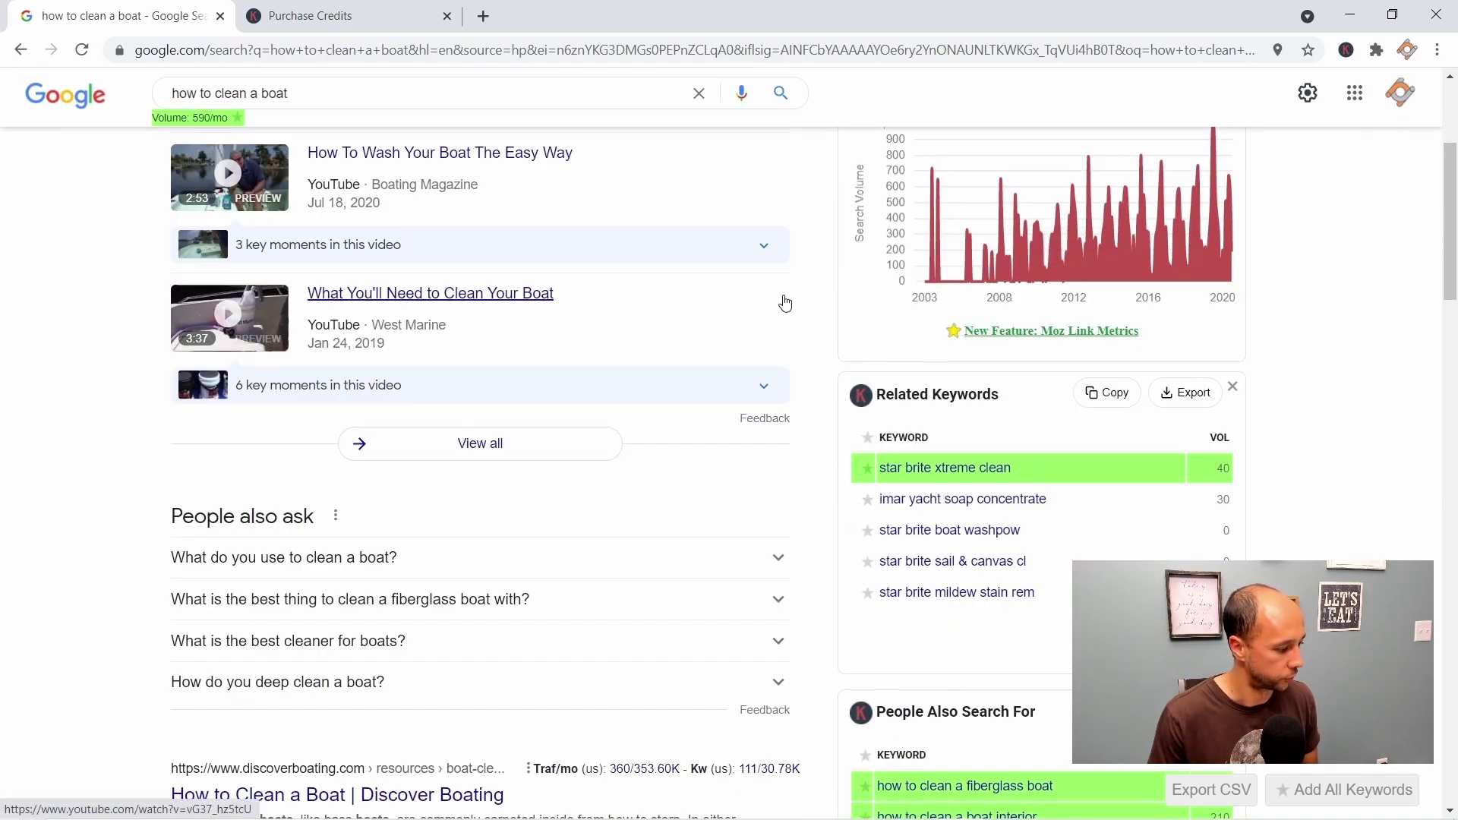
pyautogui.scroll(3, 781, 304)
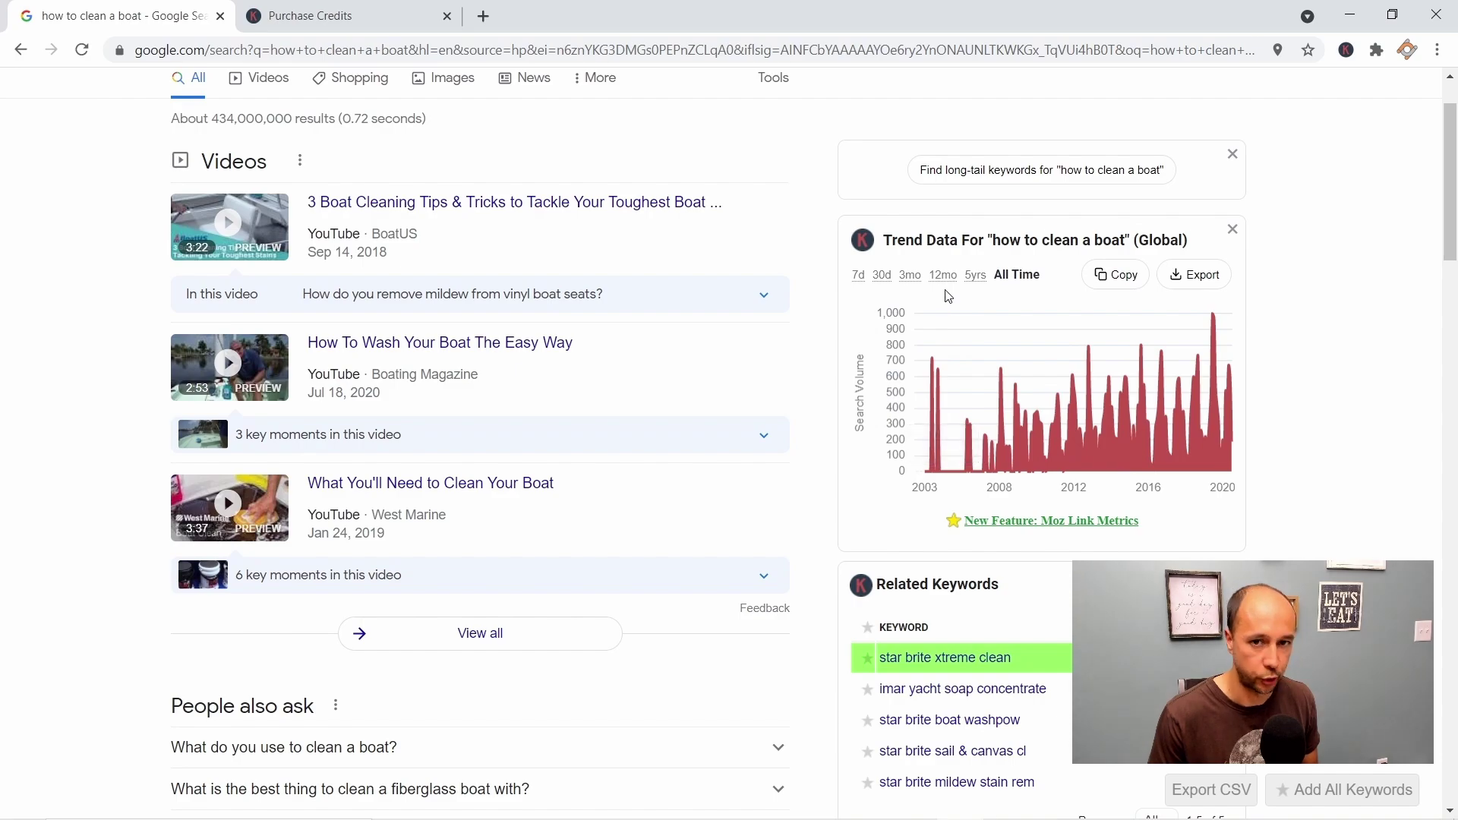
pyautogui.scroll(-6, 833, 321)
pyautogui.scroll(3, 833, 321)
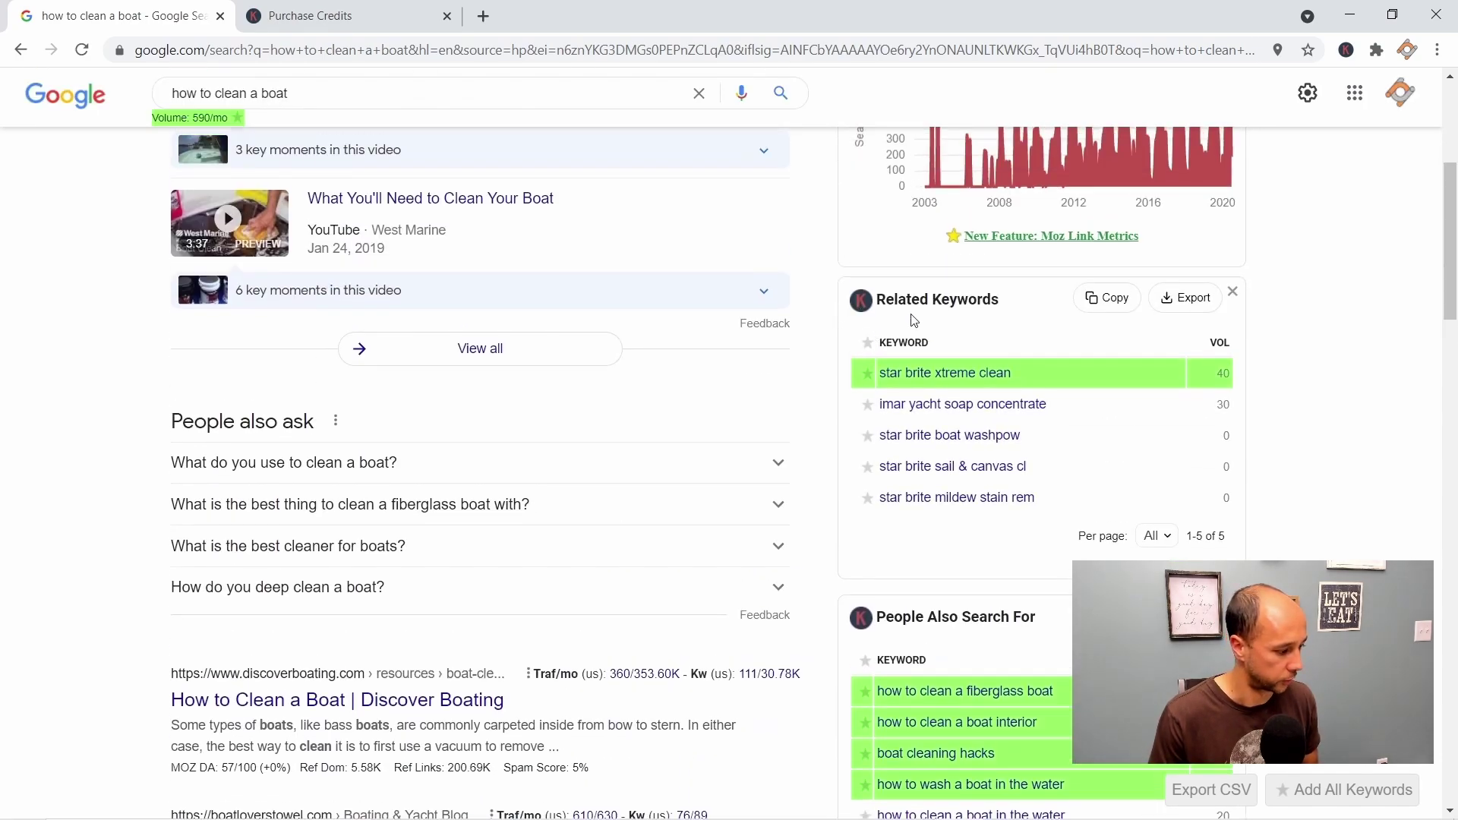
pyautogui.scroll(-1, 837, 391)
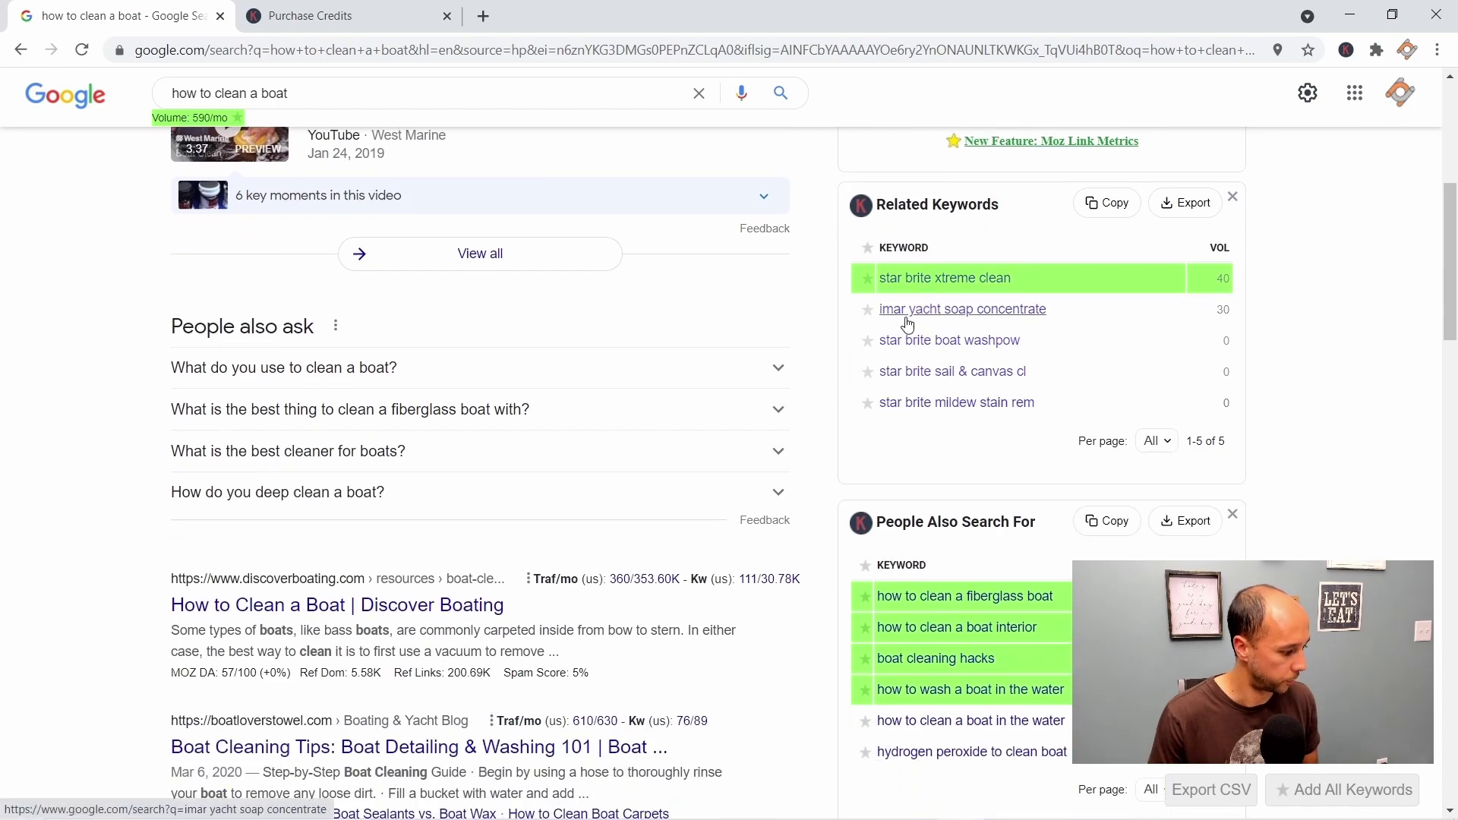
pyautogui.scroll(-3, 963, 236)
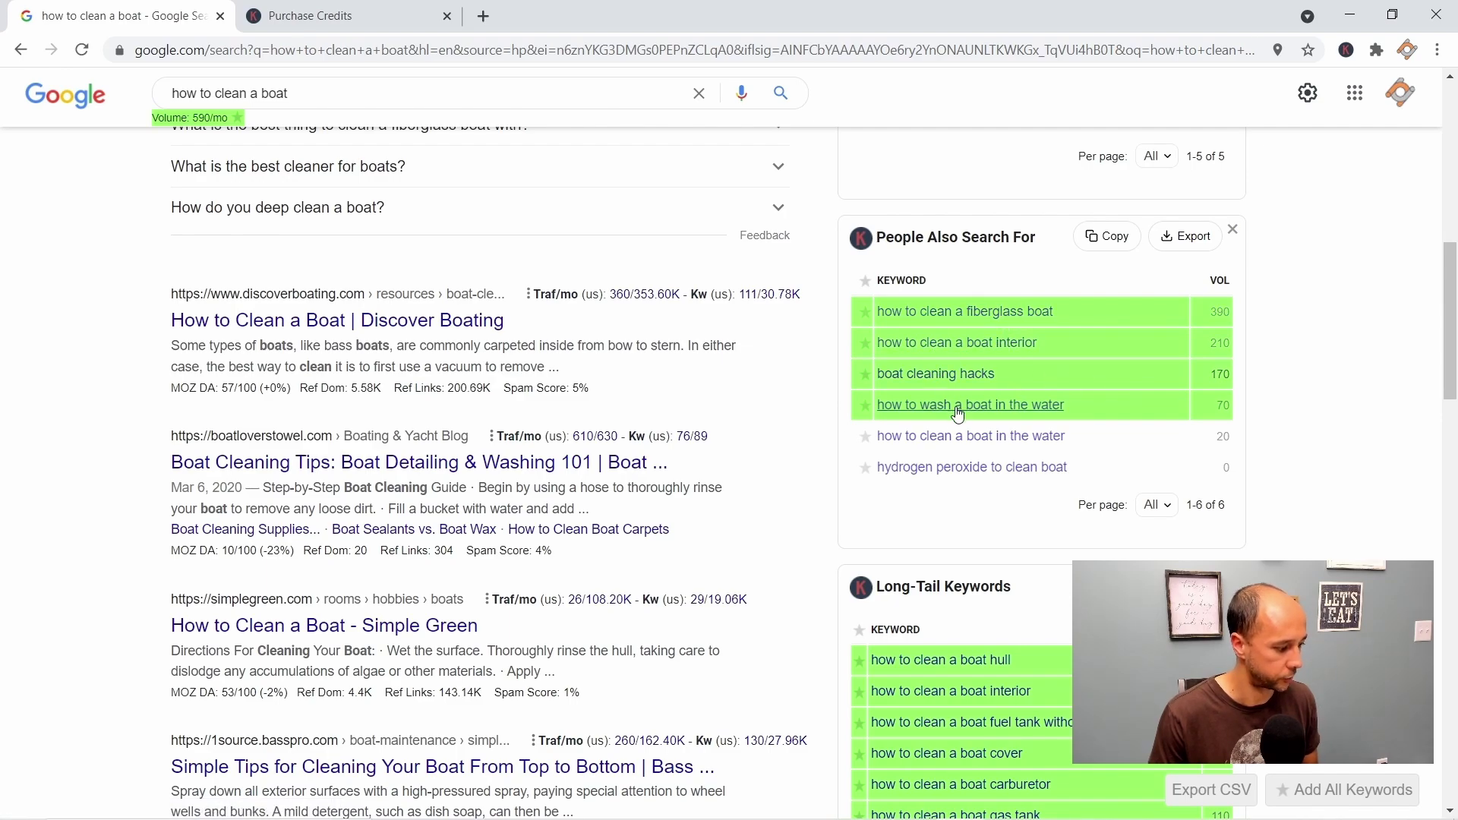
pyautogui.scroll(-4, 1012, 397)
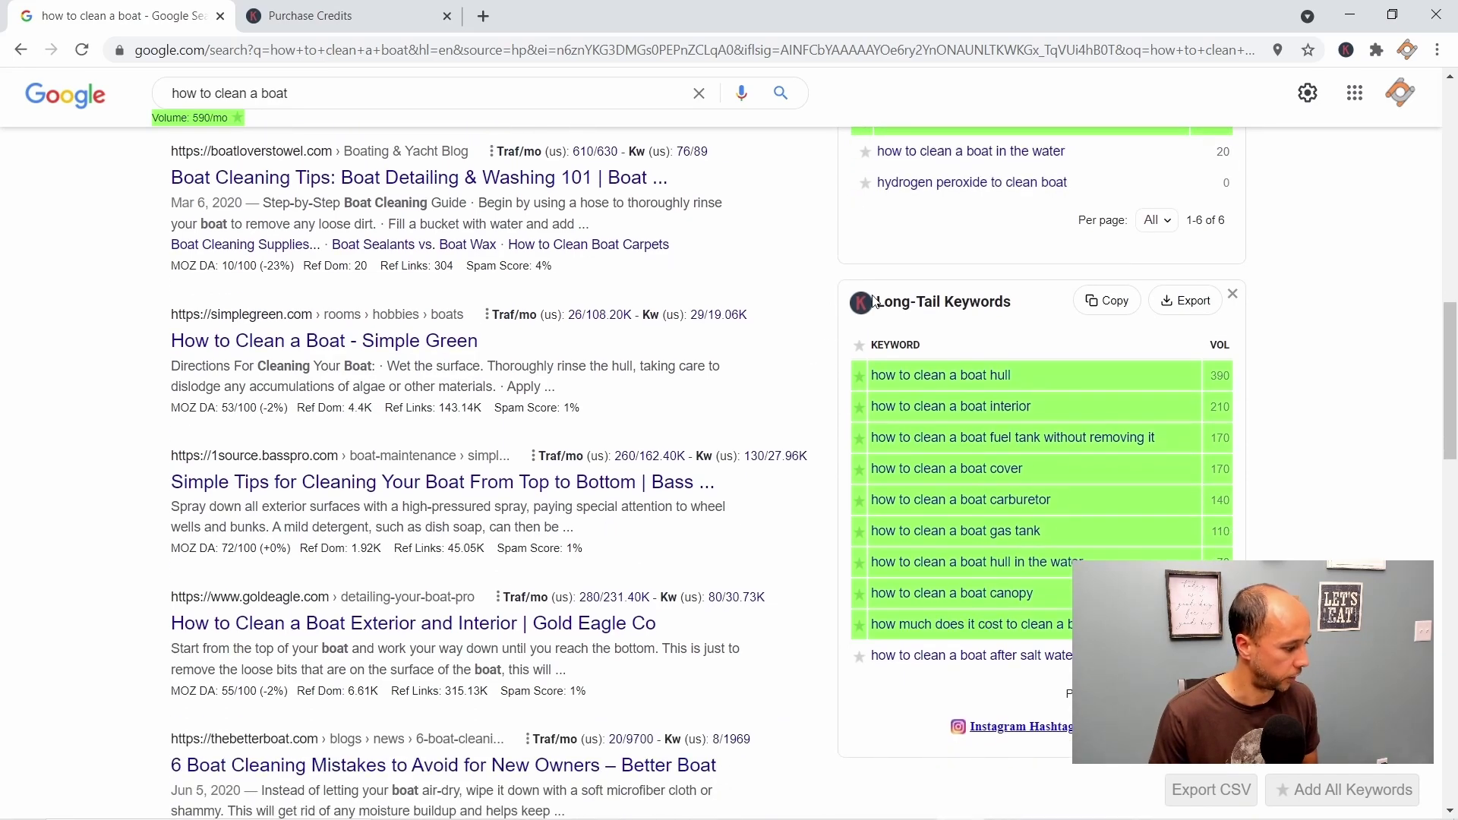
pyautogui.scroll(-1, 971, 293)
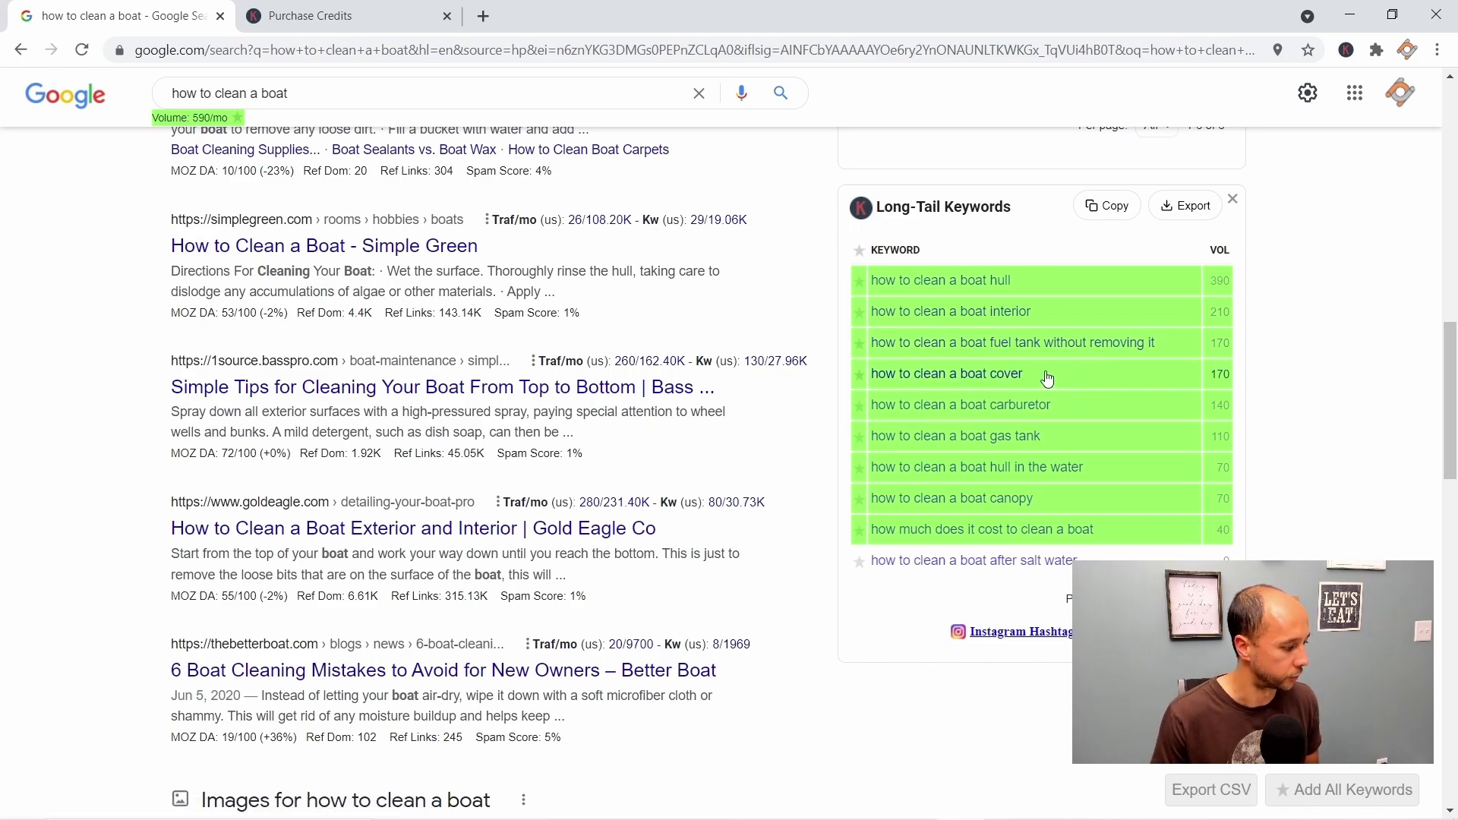
# - Review the related keywords again and open the people-also-search-for keyword "how to clean a fiberglass boat"
pyautogui.scroll(9, 1047, 378)
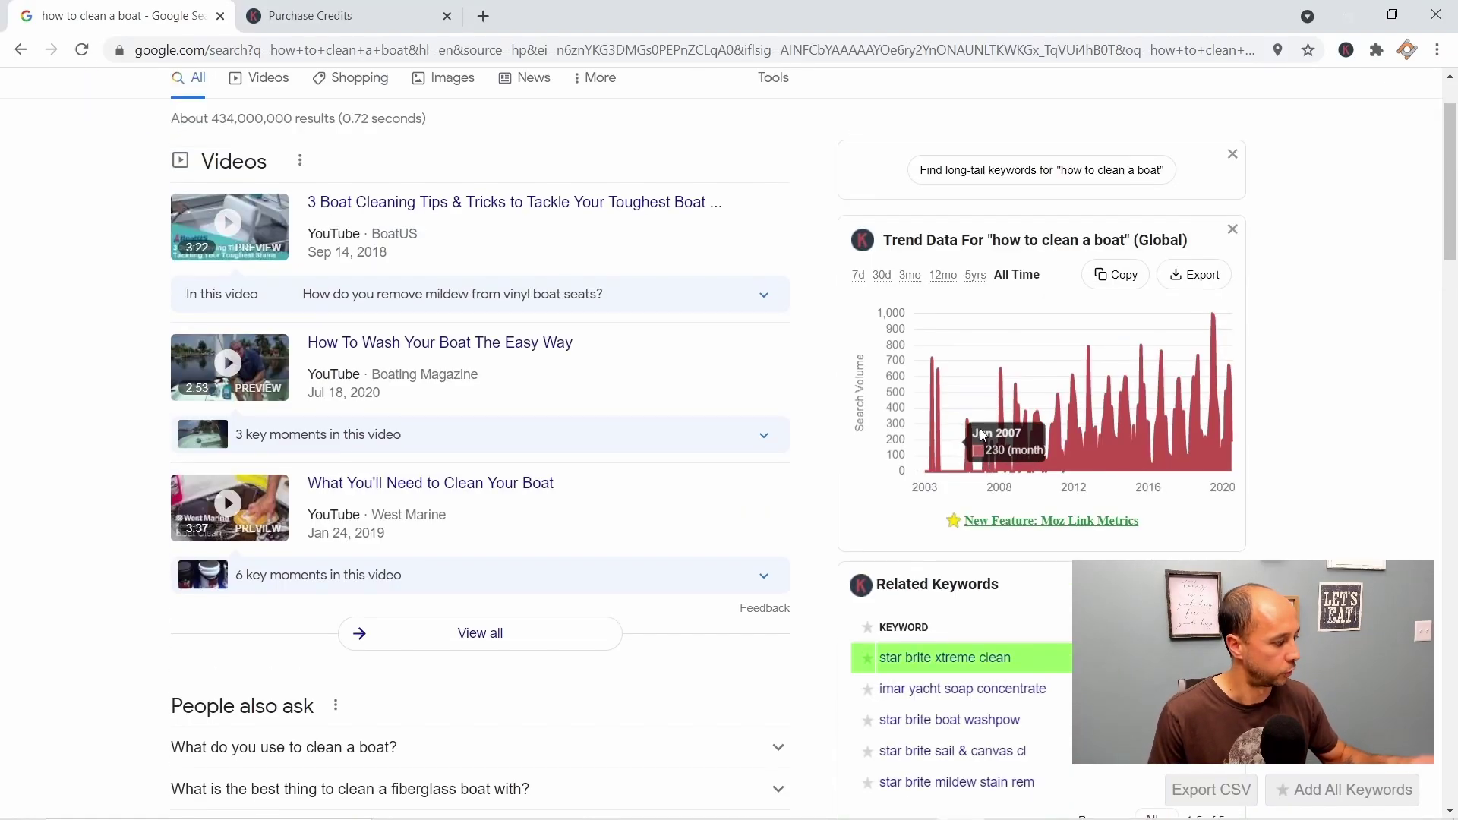
pyautogui.scroll(-4, 980, 428)
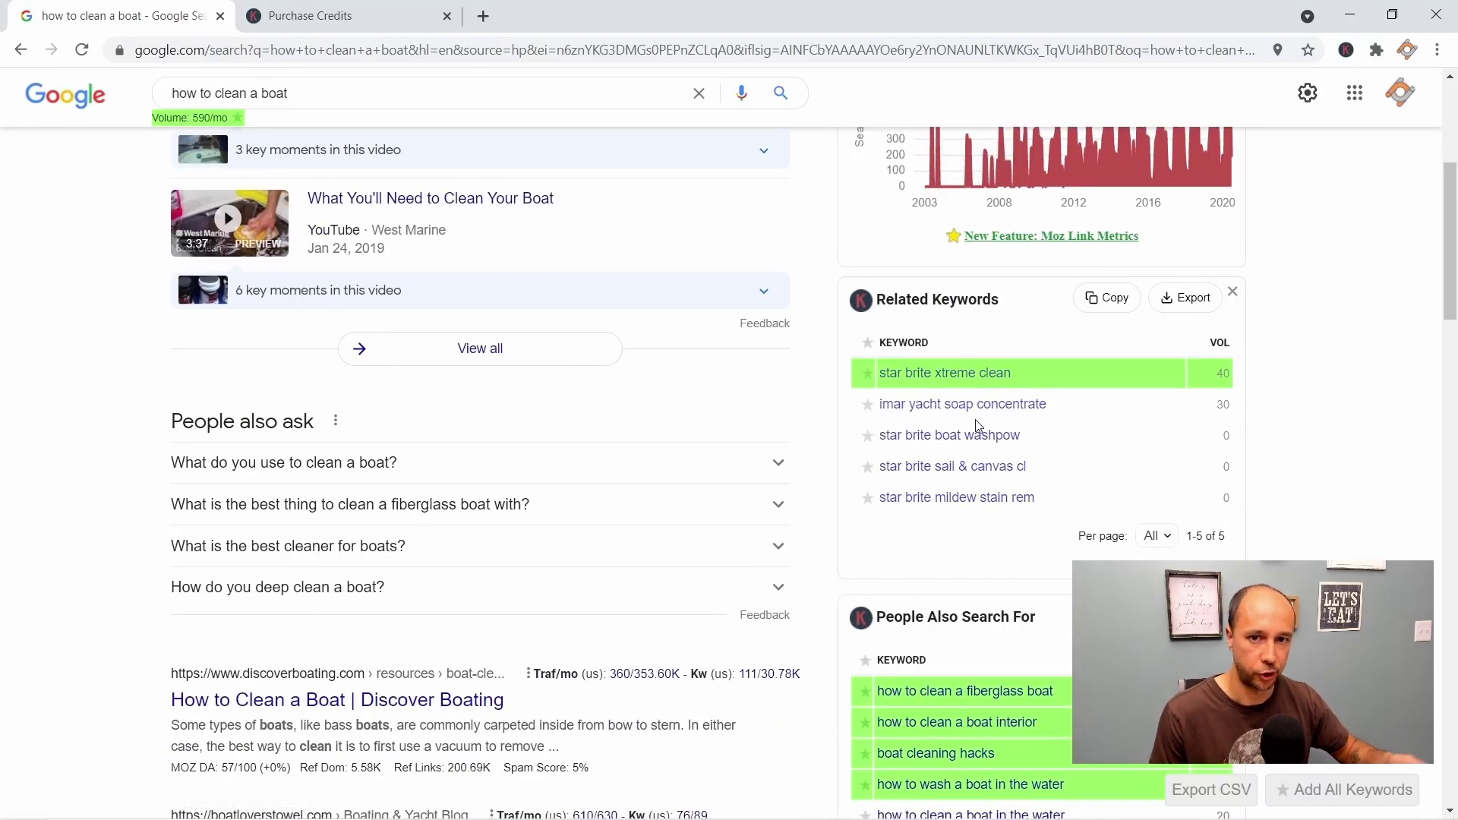
pyautogui.scroll(-2, 978, 426)
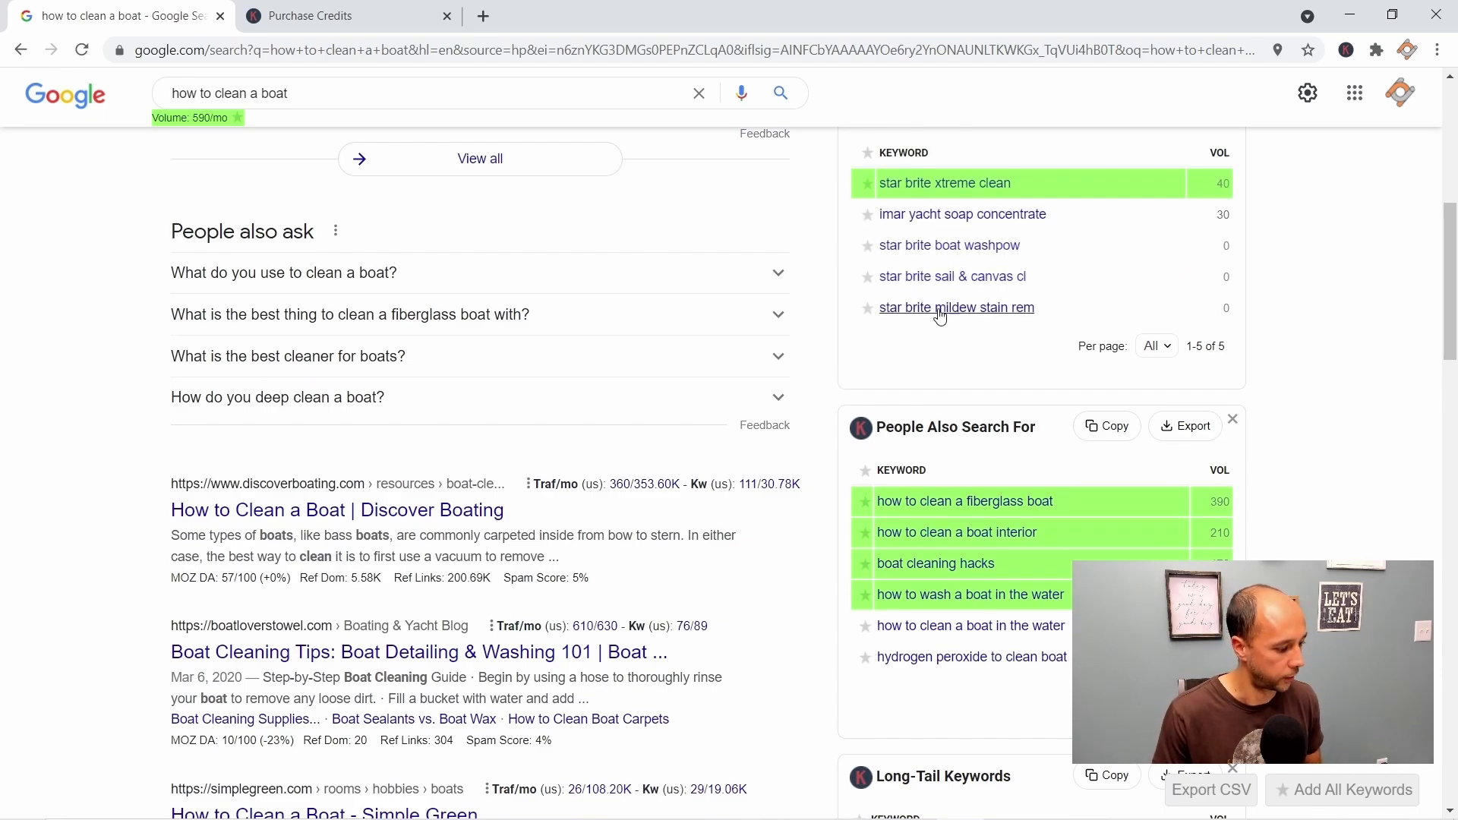
pyautogui.scroll(-2, 859, 334)
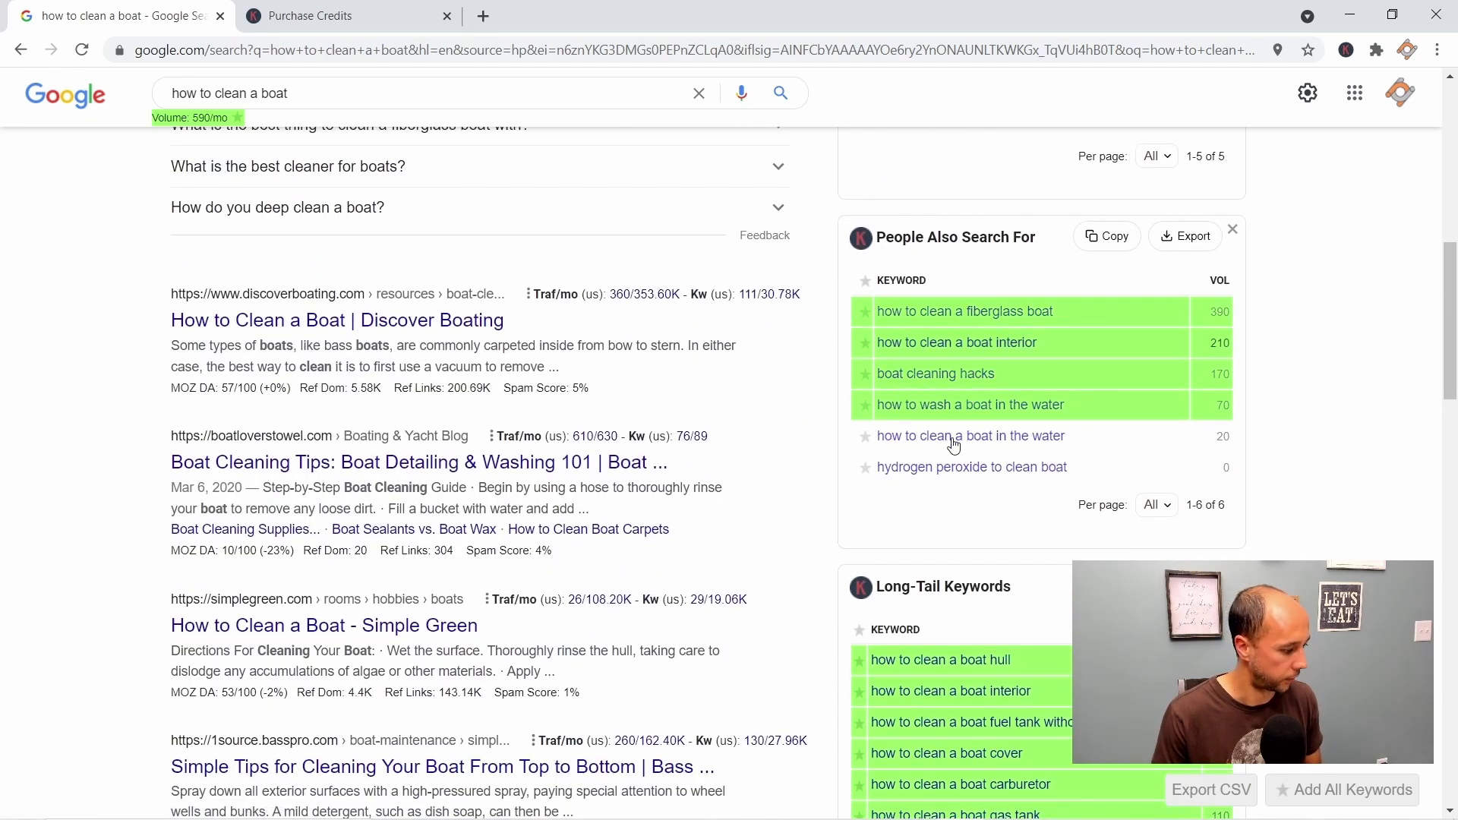
pyautogui.click(947, 312)
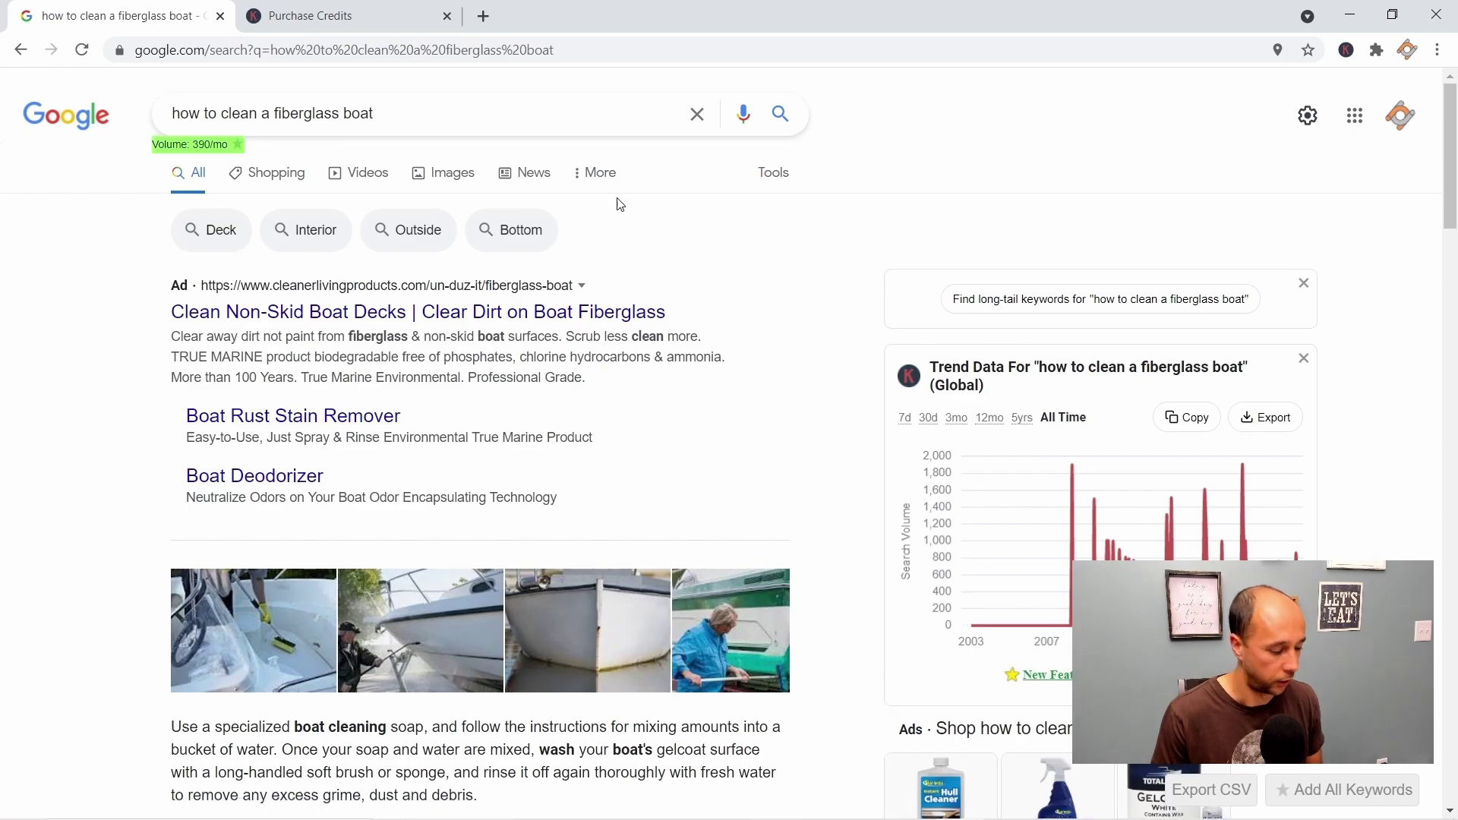
# - Open "how to restore gelcoat on a boat" from the related keywords for the fiberglass boat search
pyautogui.scroll(-17, 878, 245)
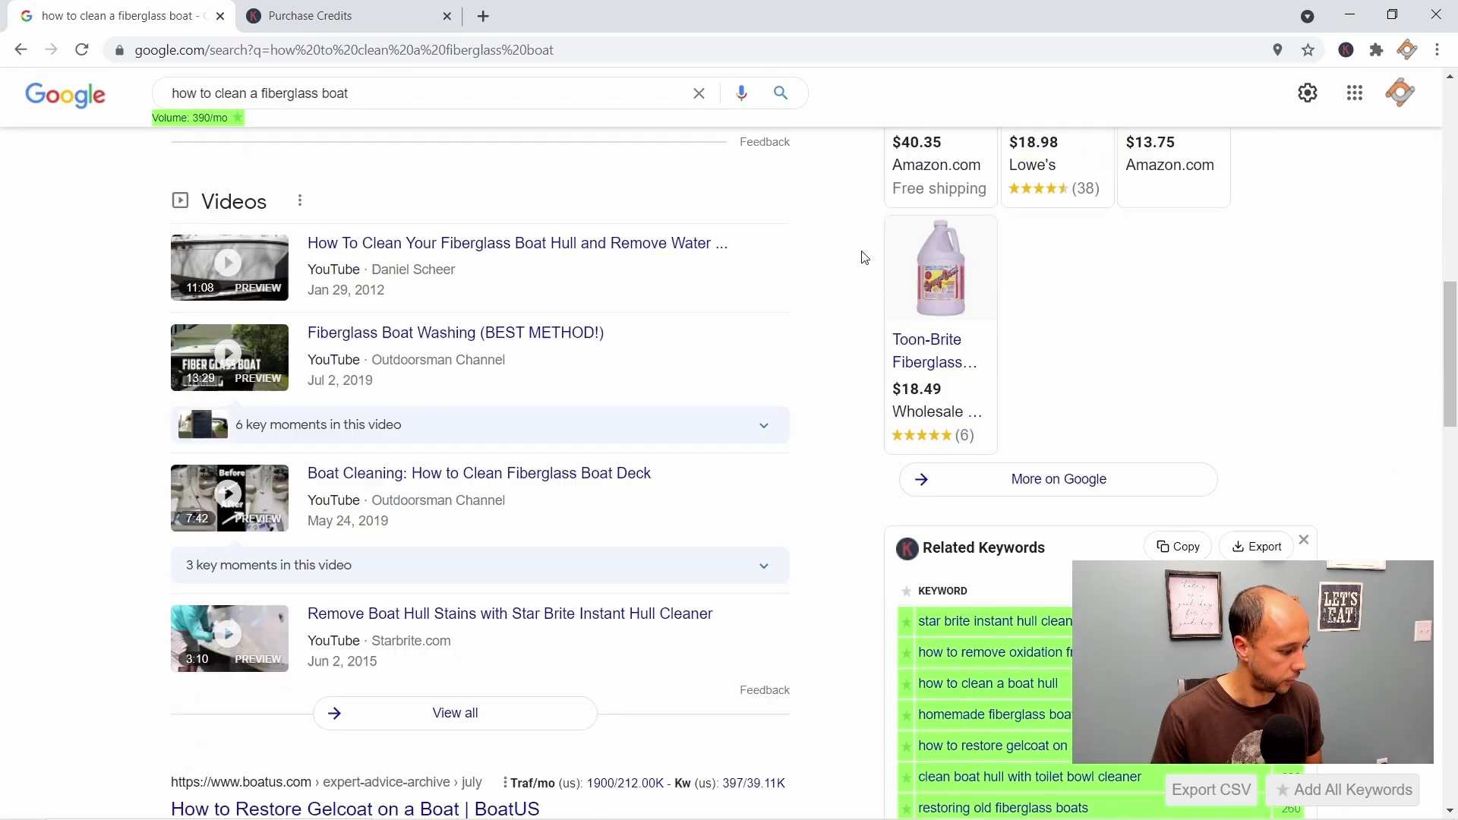
pyautogui.scroll(-1, 881, 391)
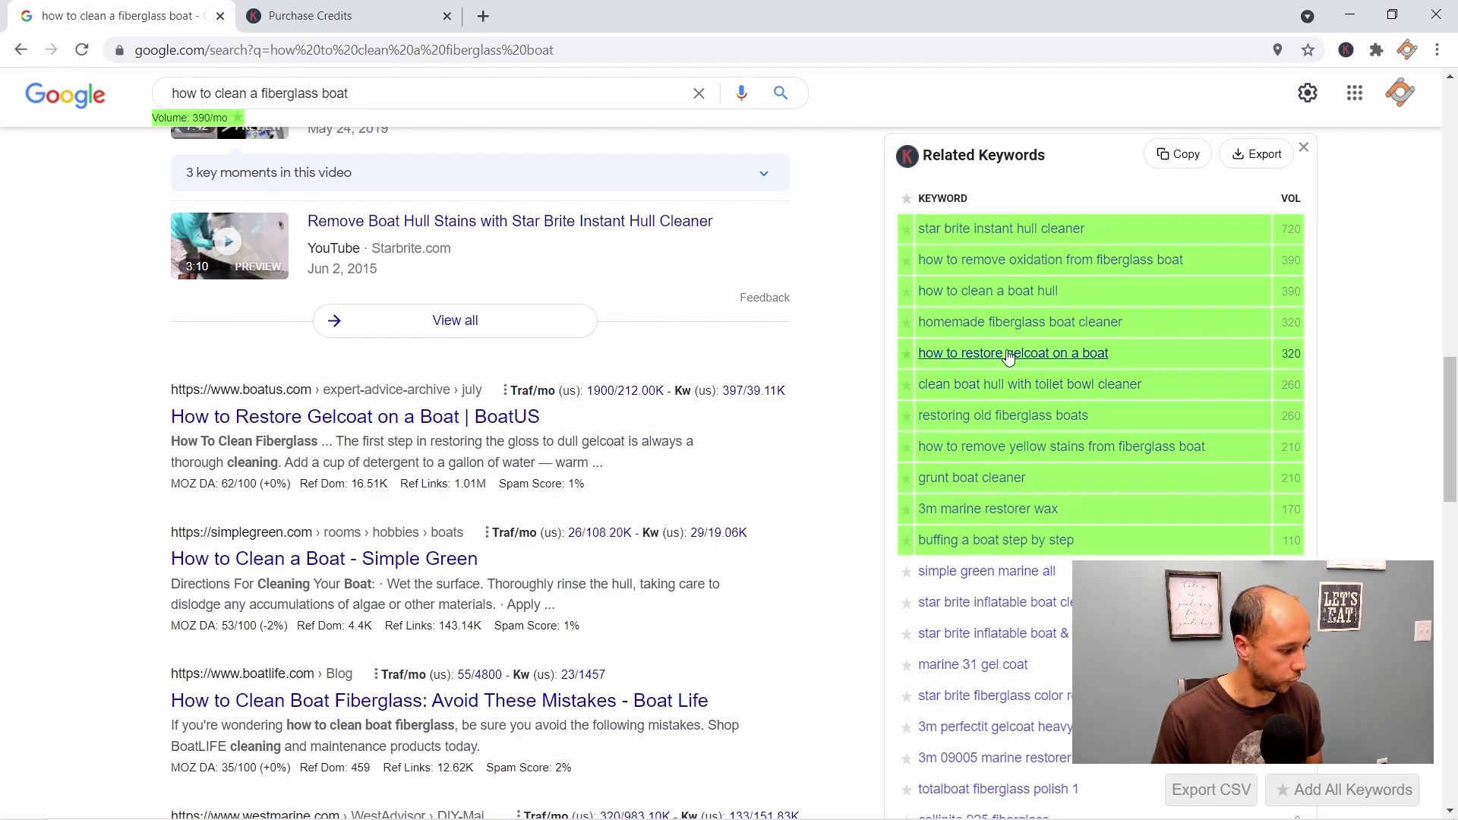
pyautogui.click(1050, 365)
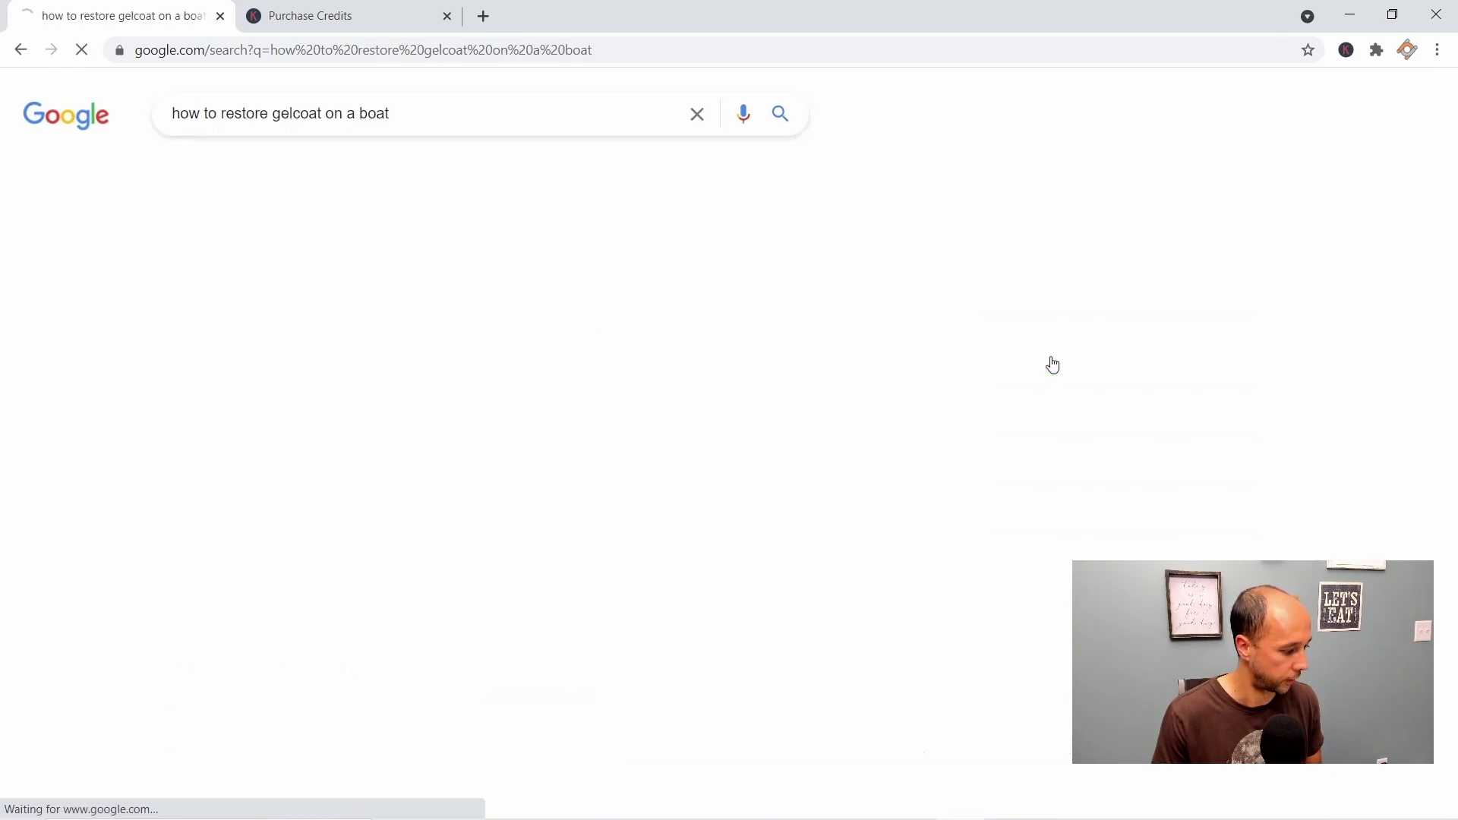
# - Examine the related, people-also-search-for and long-tail keyword lists with their volumes for "how to restore gelcoat on a boat"
pyautogui.scroll(-3, 870, 247)
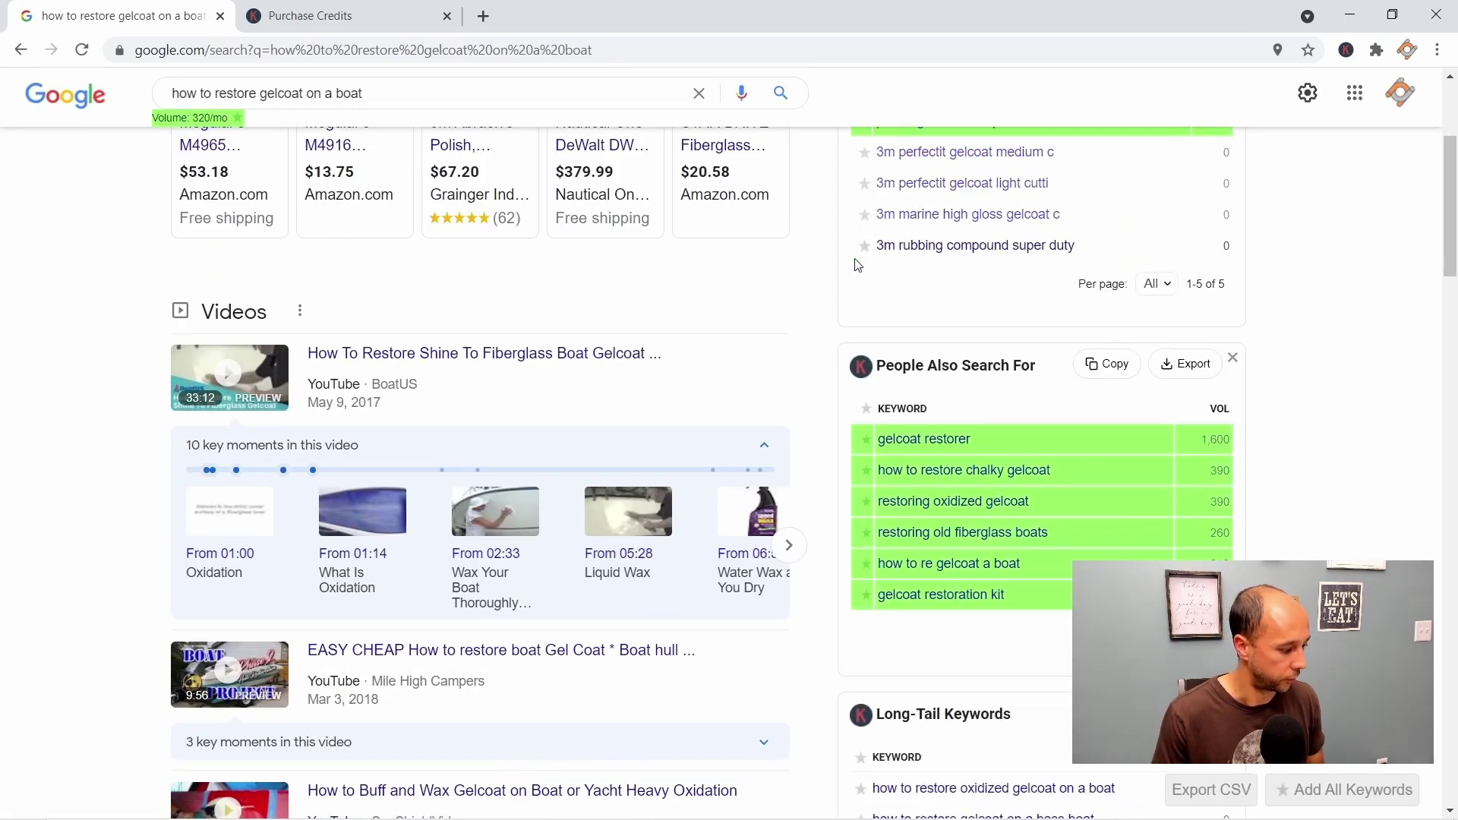
pyautogui.scroll(2, 858, 266)
pyautogui.scroll(1, 843, 289)
pyautogui.scroll(-1, 835, 300)
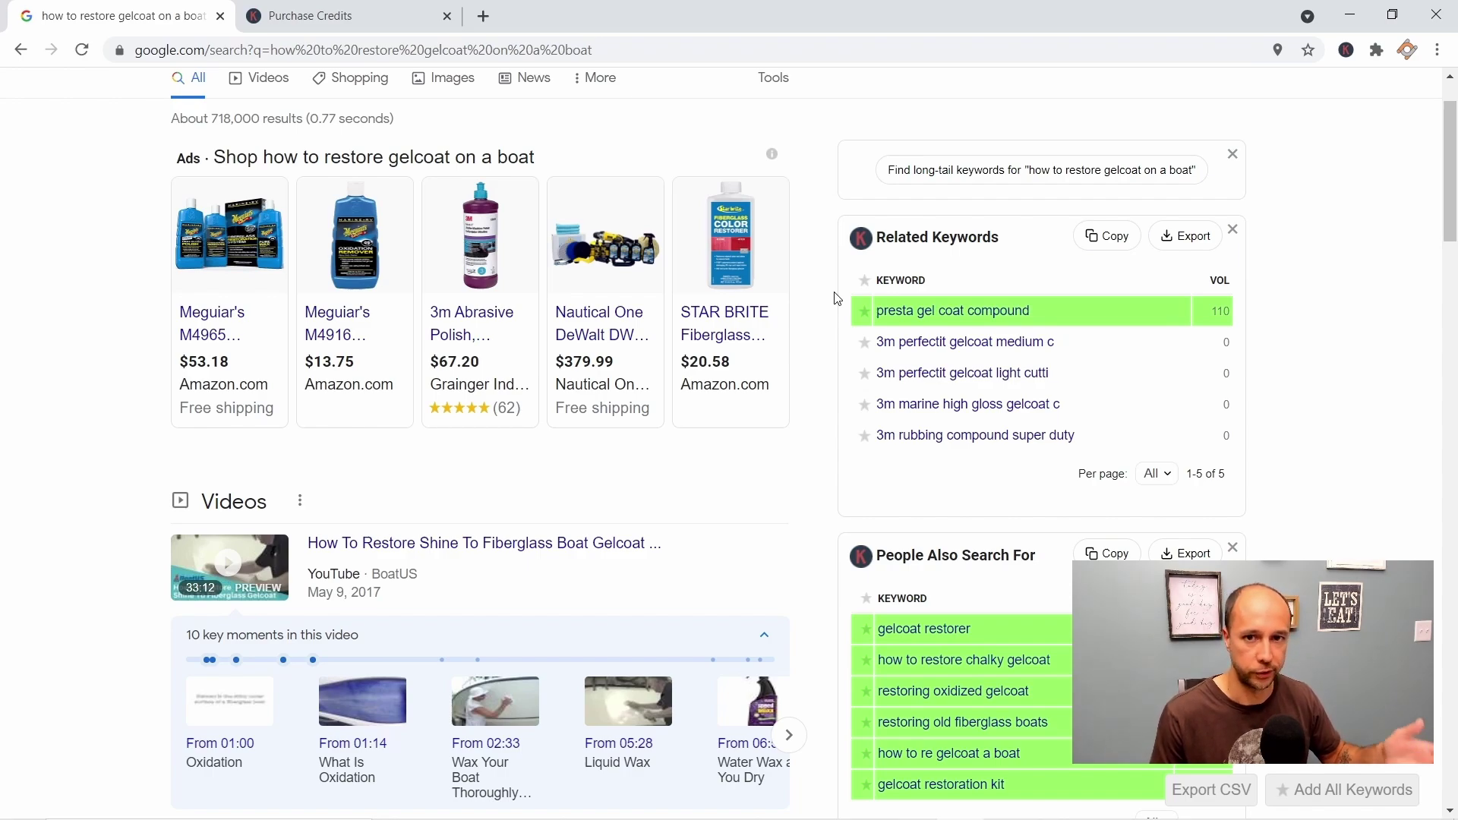
pyautogui.scroll(-4, 839, 296)
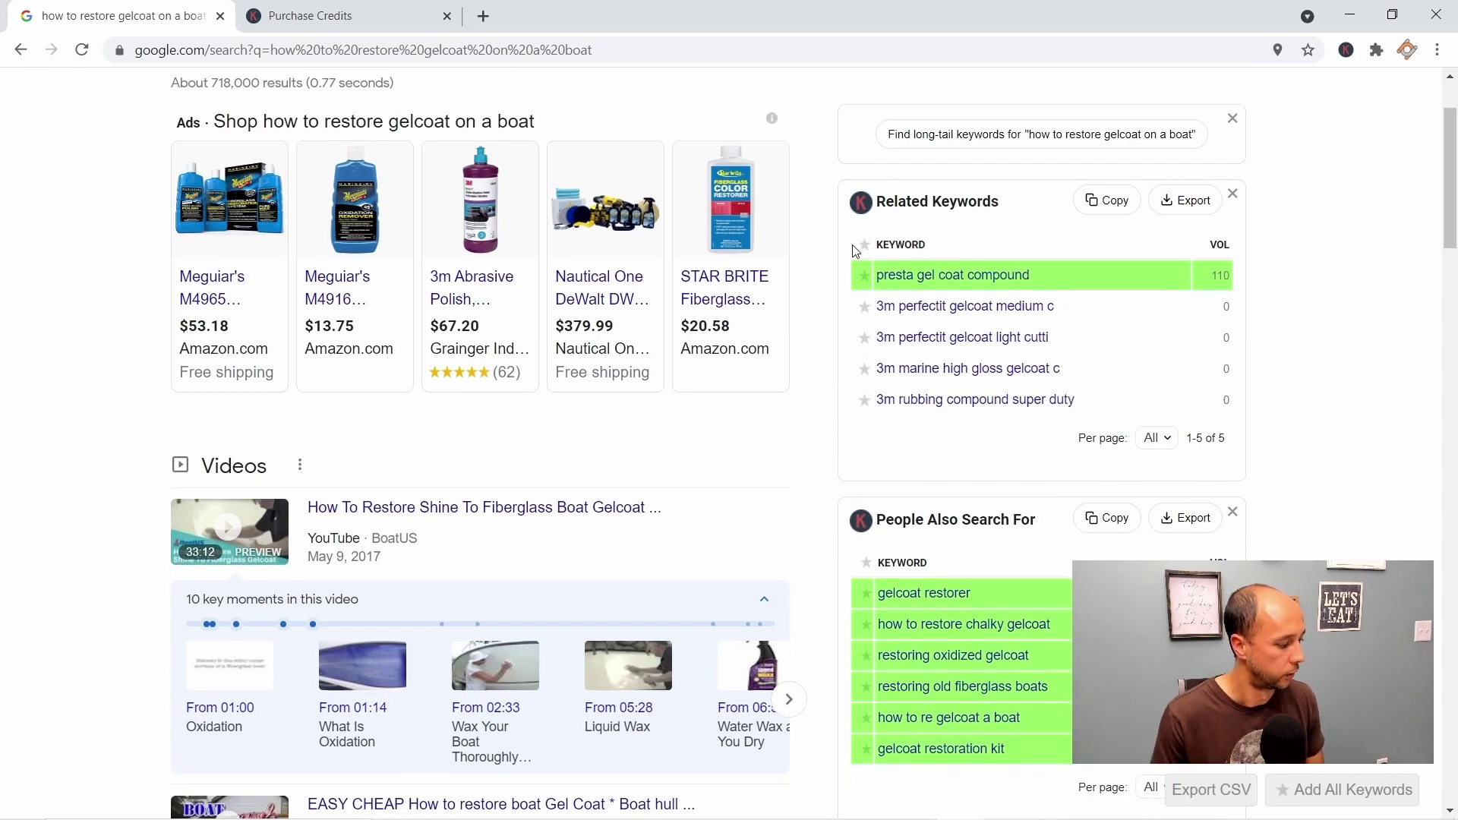
pyautogui.scroll(-1, 846, 228)
pyautogui.scroll(-1, 843, 223)
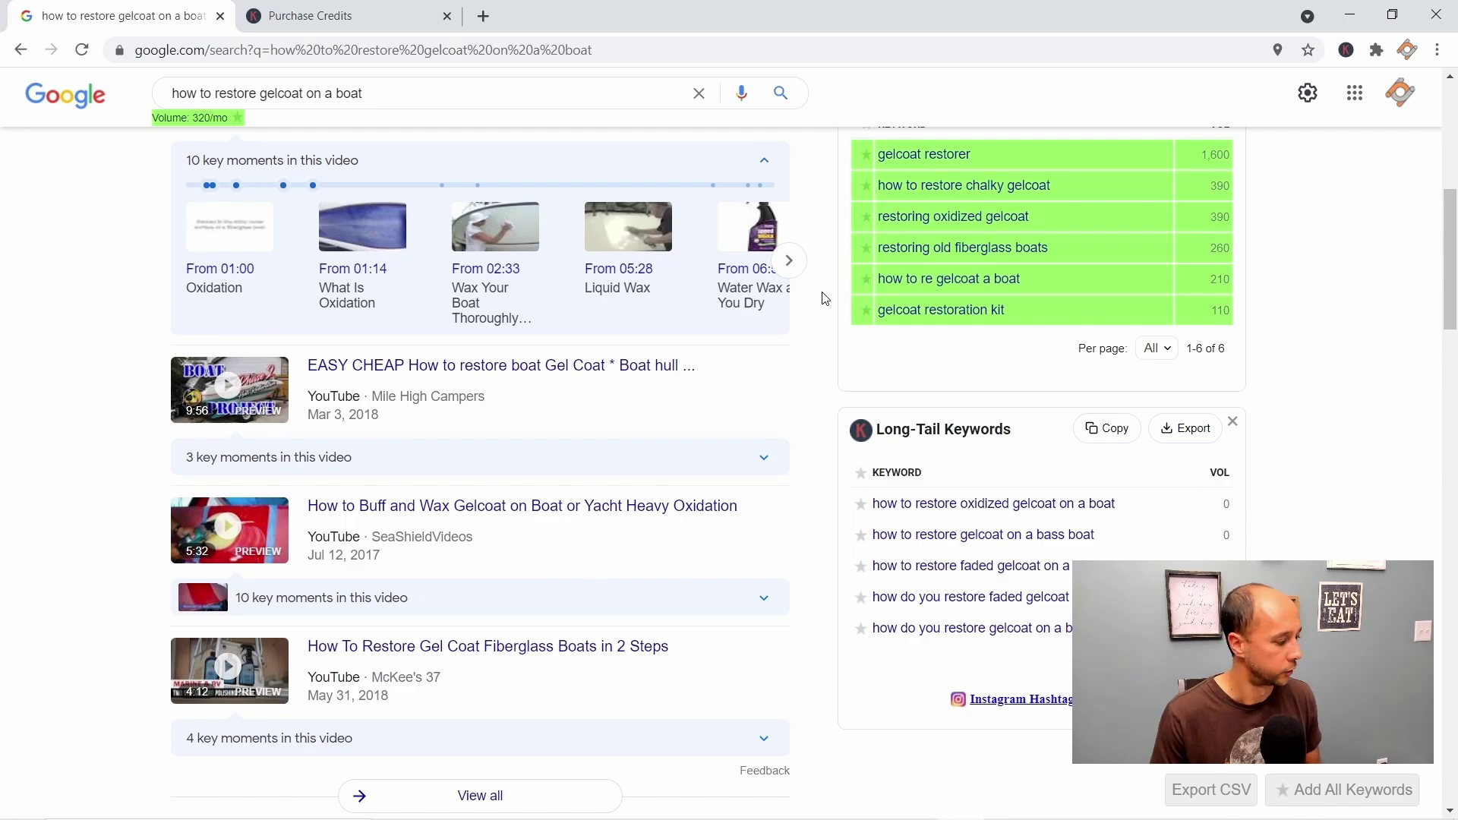
pyautogui.scroll(-5, 825, 298)
pyautogui.scroll(12, 825, 298)
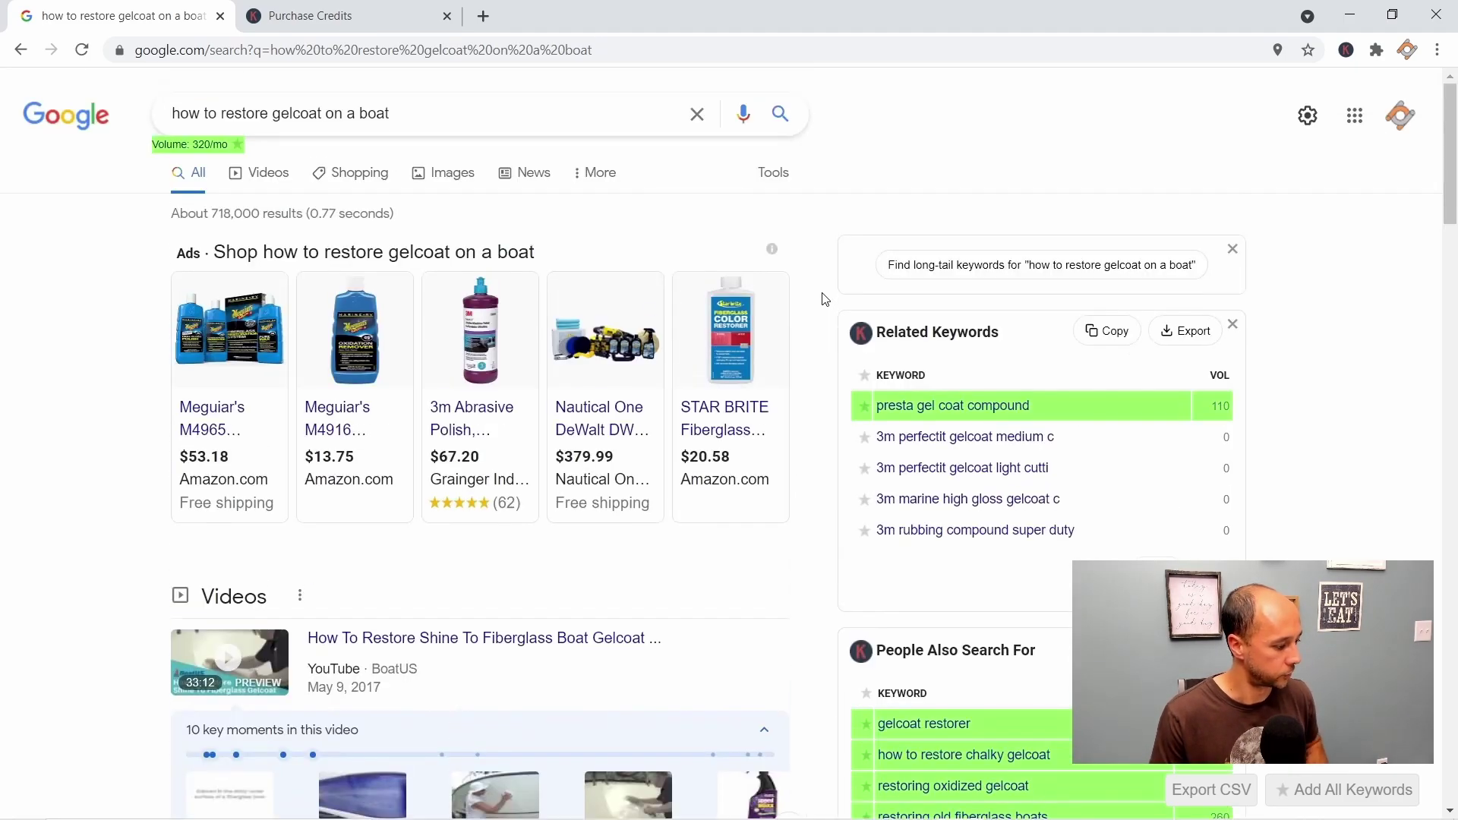